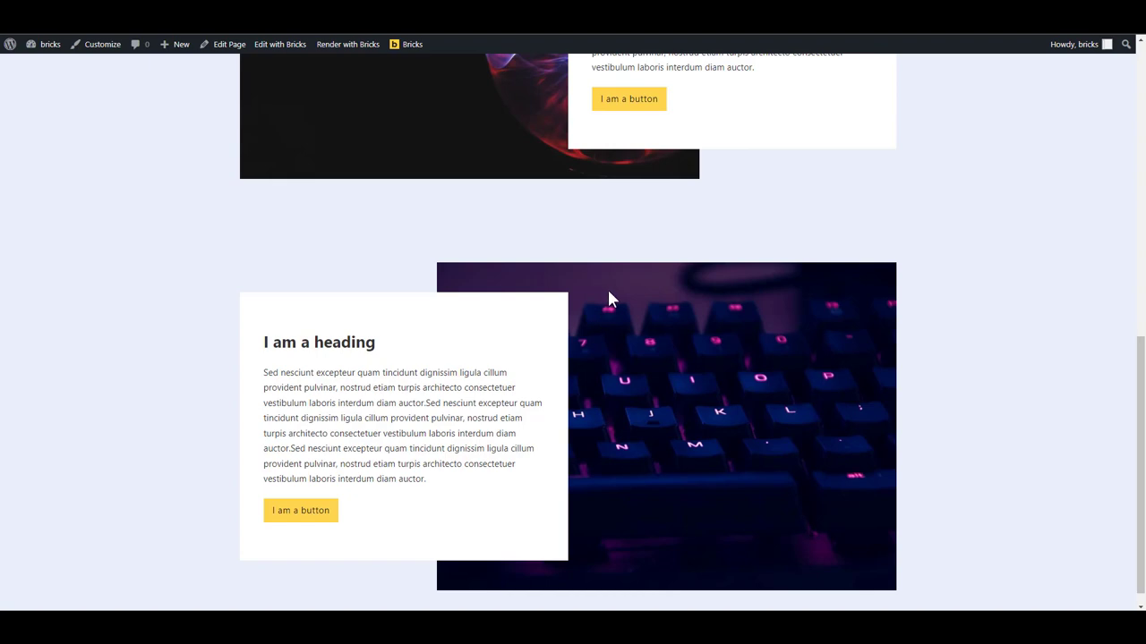
Step: Open DevTools in responsive mode and duplicate the overlap section element
scroll(626, 296, up, 7)
scroll(700, 271, down, 3)
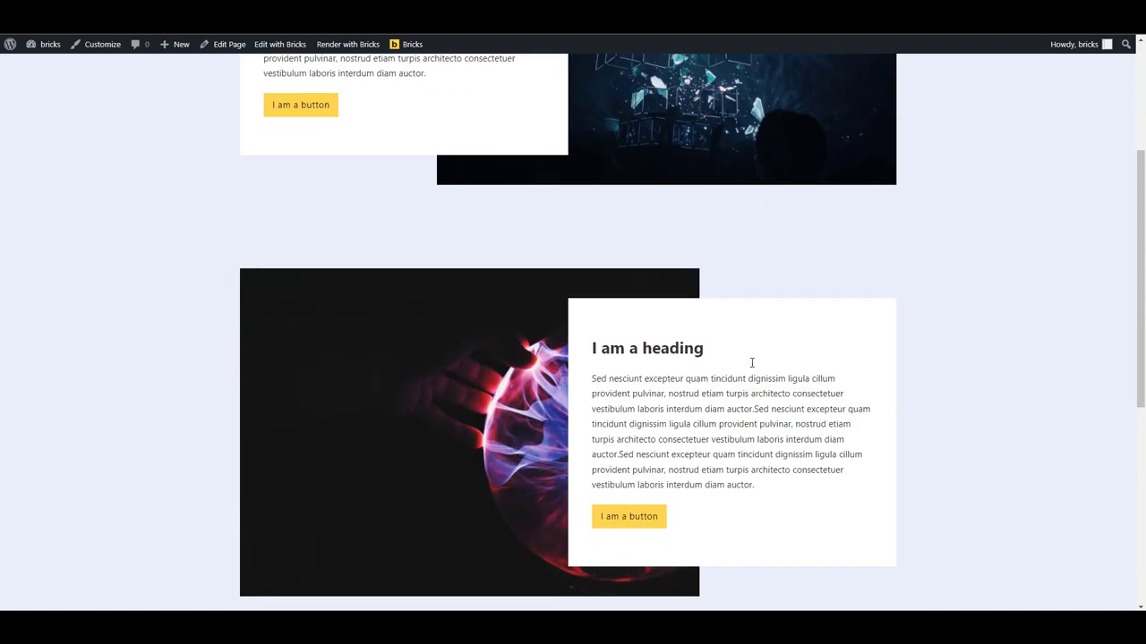
key(ctrl+shift+i)
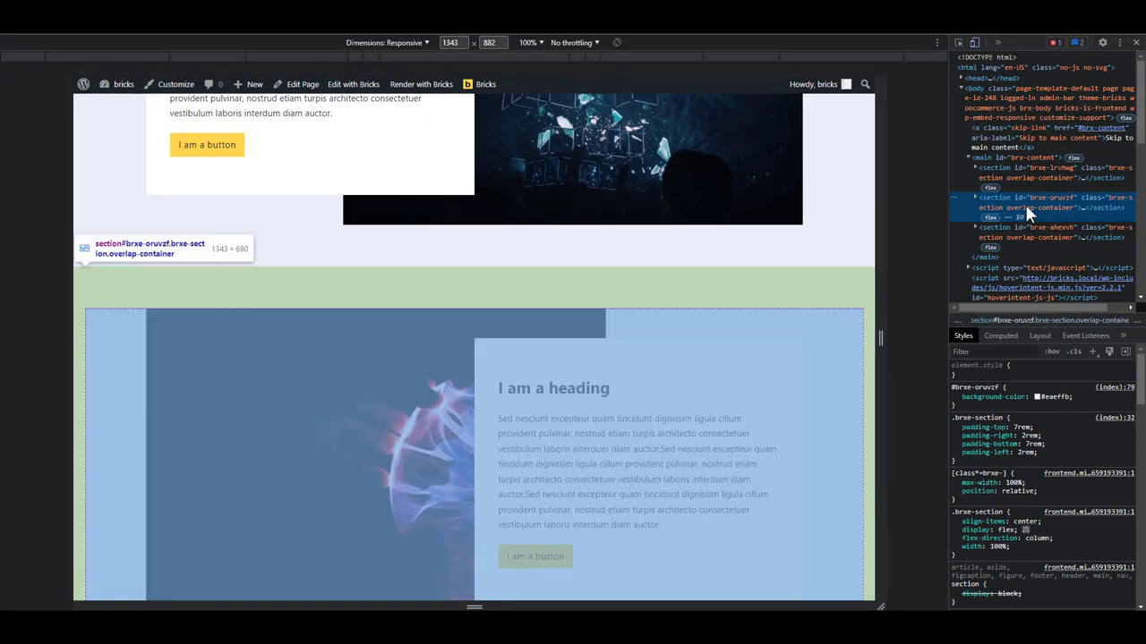
scroll(642, 353, down, 5)
scroll(737, 404, up, 11)
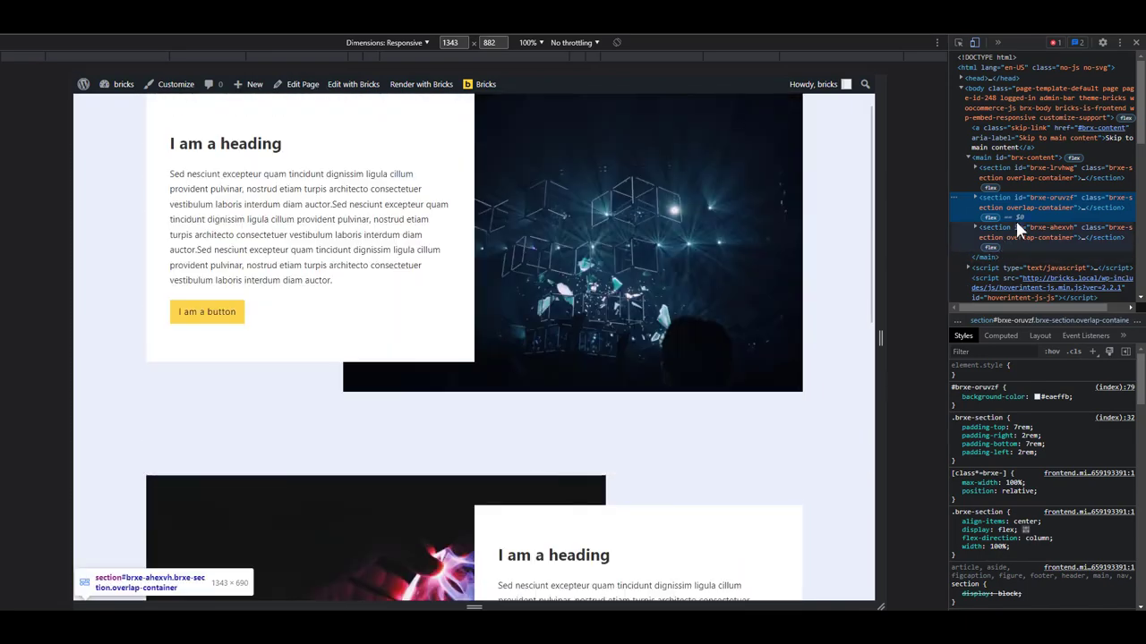
right_click(1023, 202)
click(1082, 257)
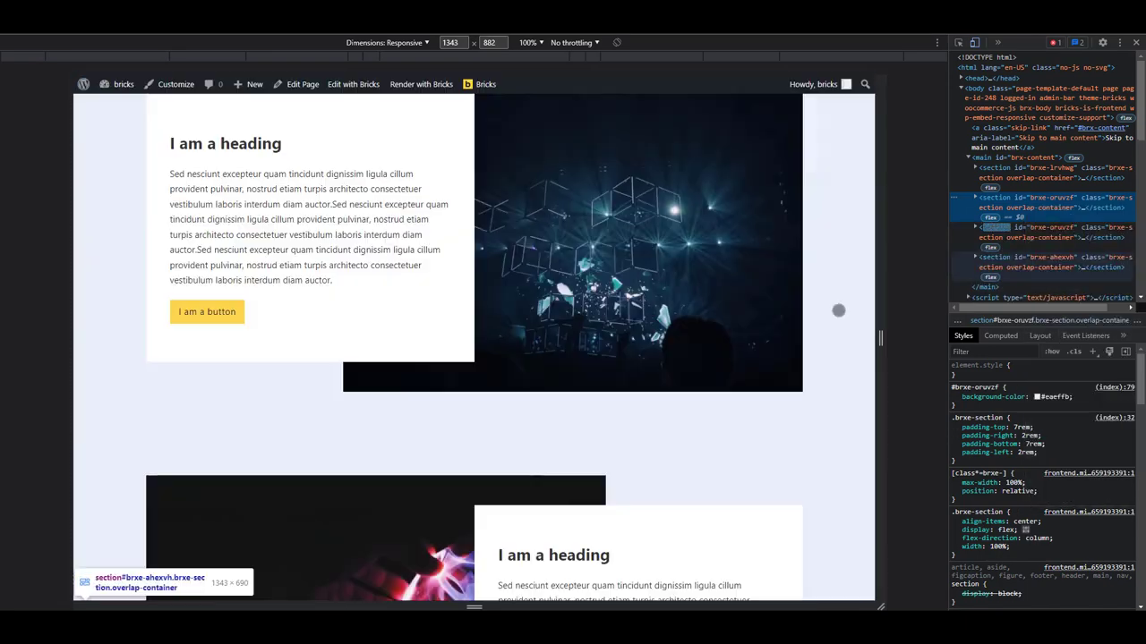
Step: Duplicate the cubes section element in the DevTools element tree
scroll(734, 349, down, 8)
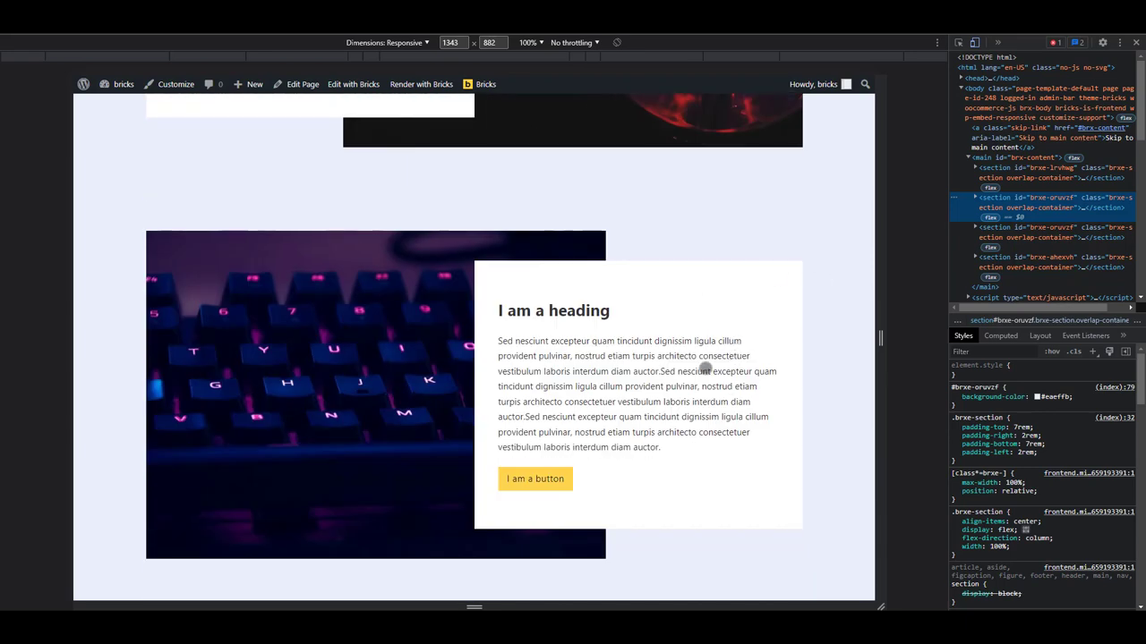
scroll(705, 366, up, 2)
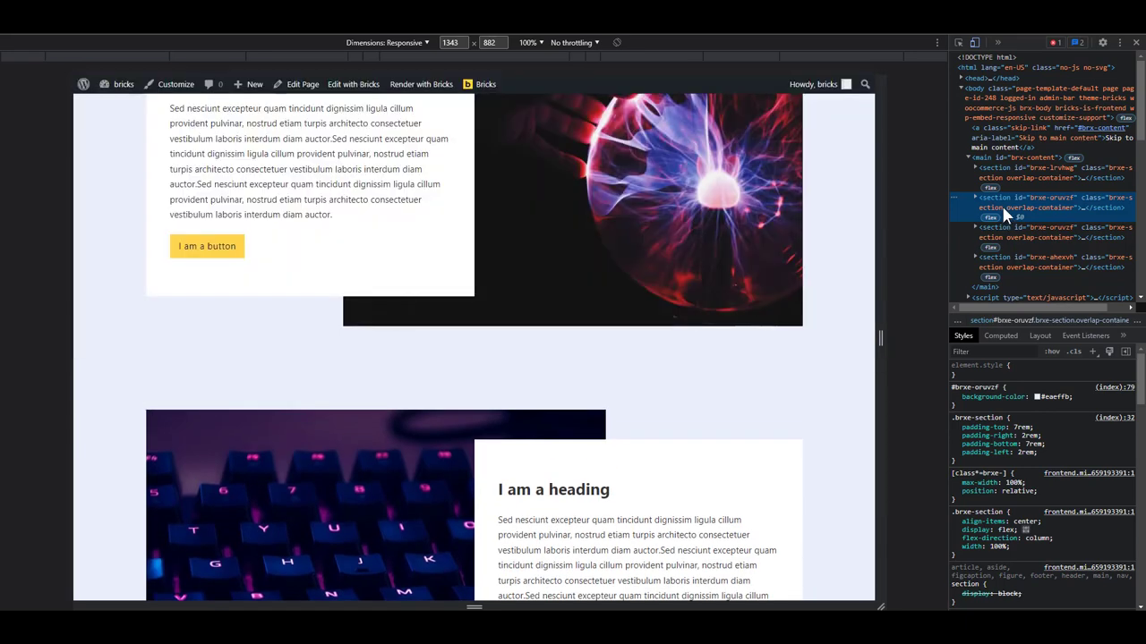
scroll(762, 368, down, 4)
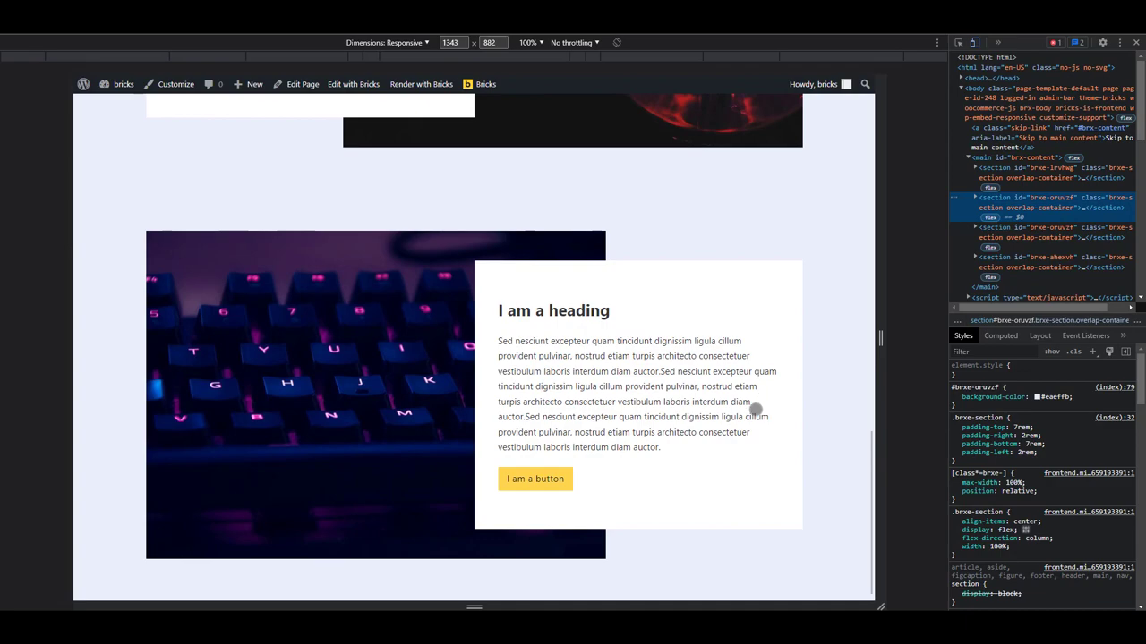
scroll(749, 427, down, 3)
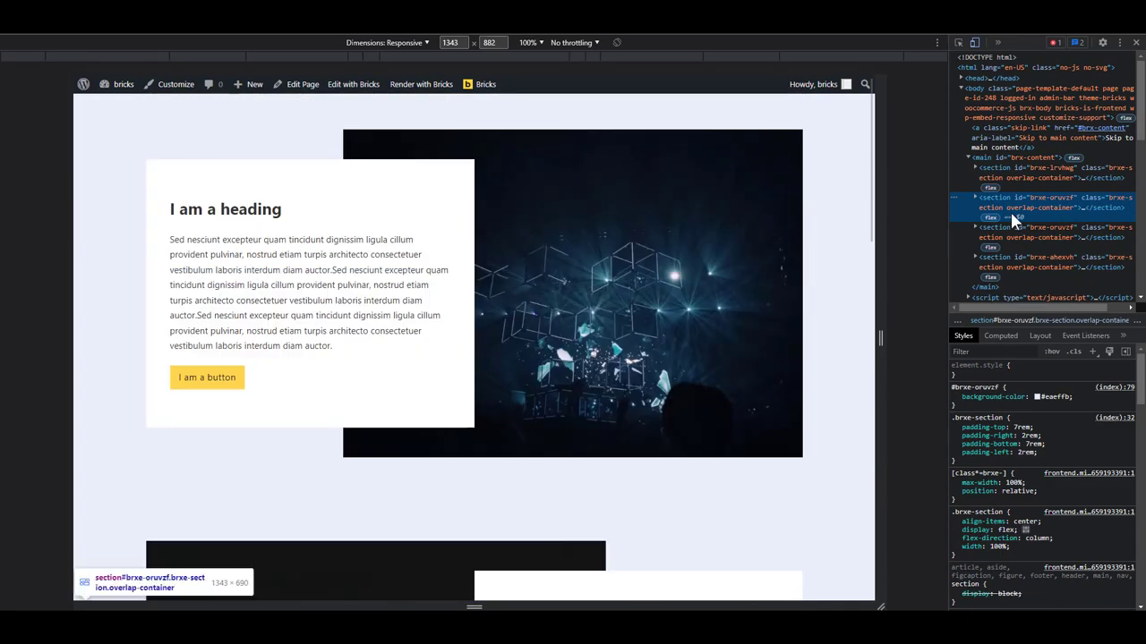
right_click(1020, 207)
click(1076, 271)
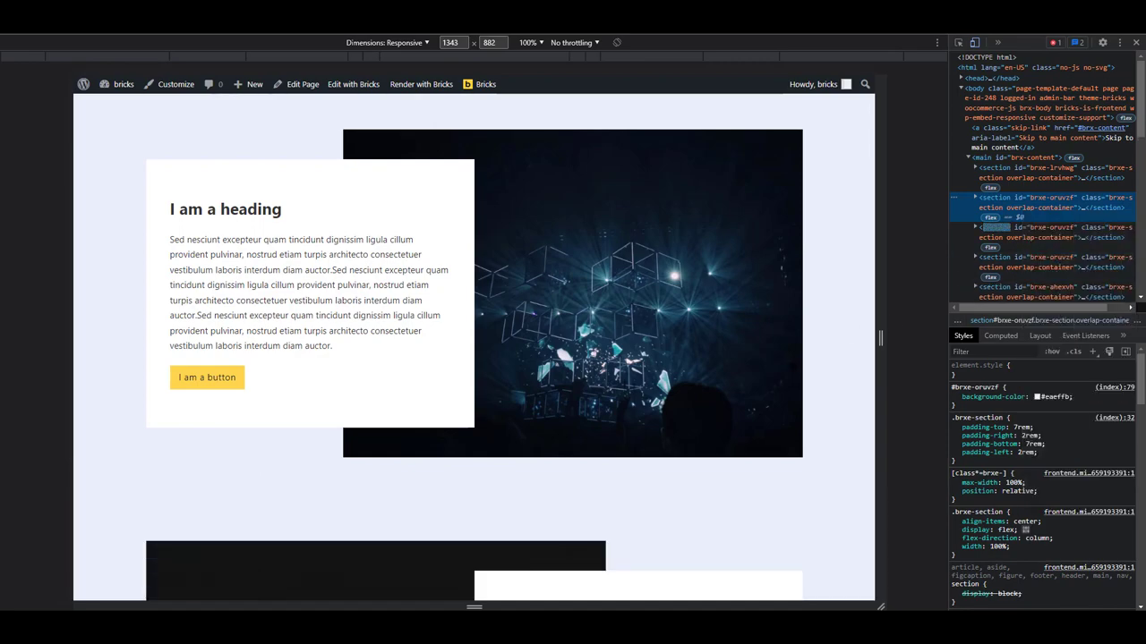
Step: Narrow the responsive preview to a mobile width
scroll(474, 341, down, 5)
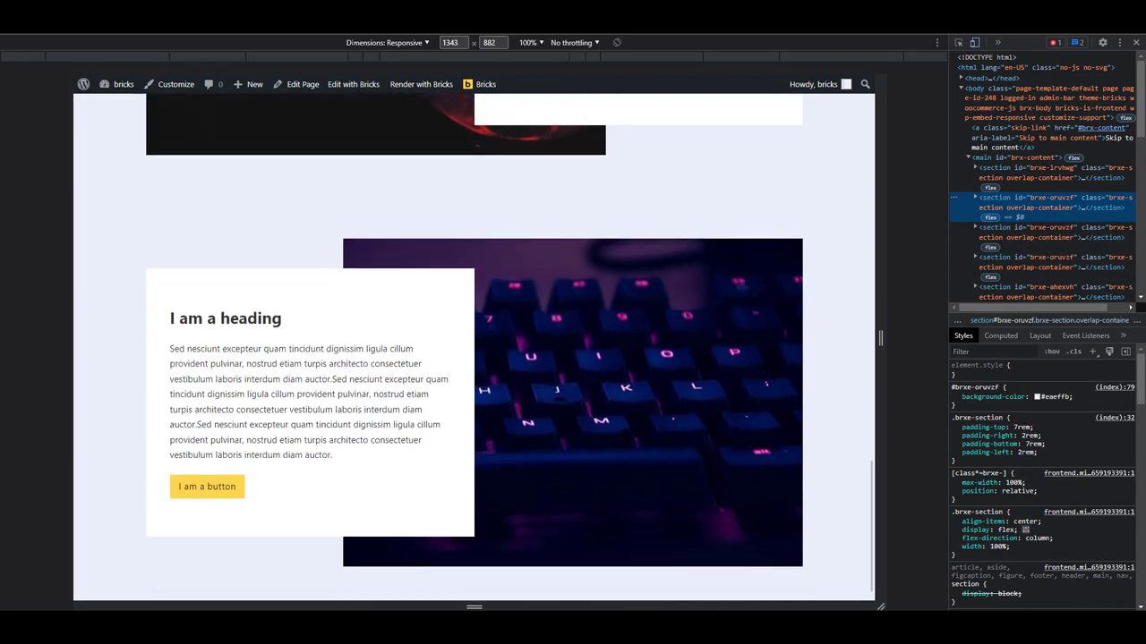
scroll(641, 417, up, 6)
scroll(642, 416, down, 3)
scroll(642, 416, up, 4)
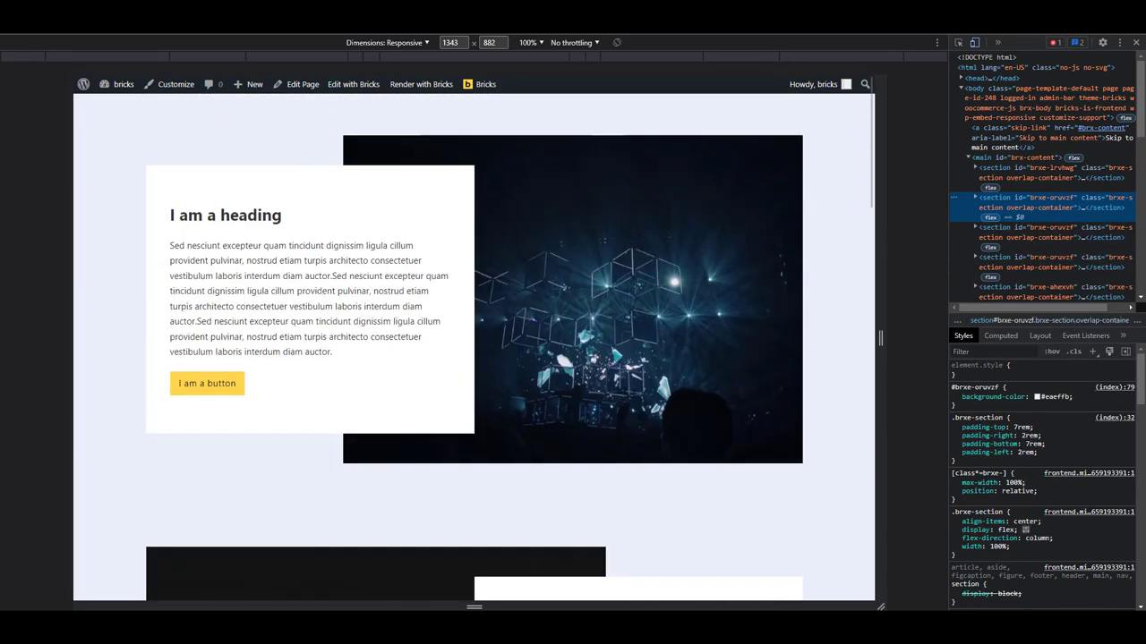
scroll(681, 371, down, 4)
scroll(681, 370, up, 2)
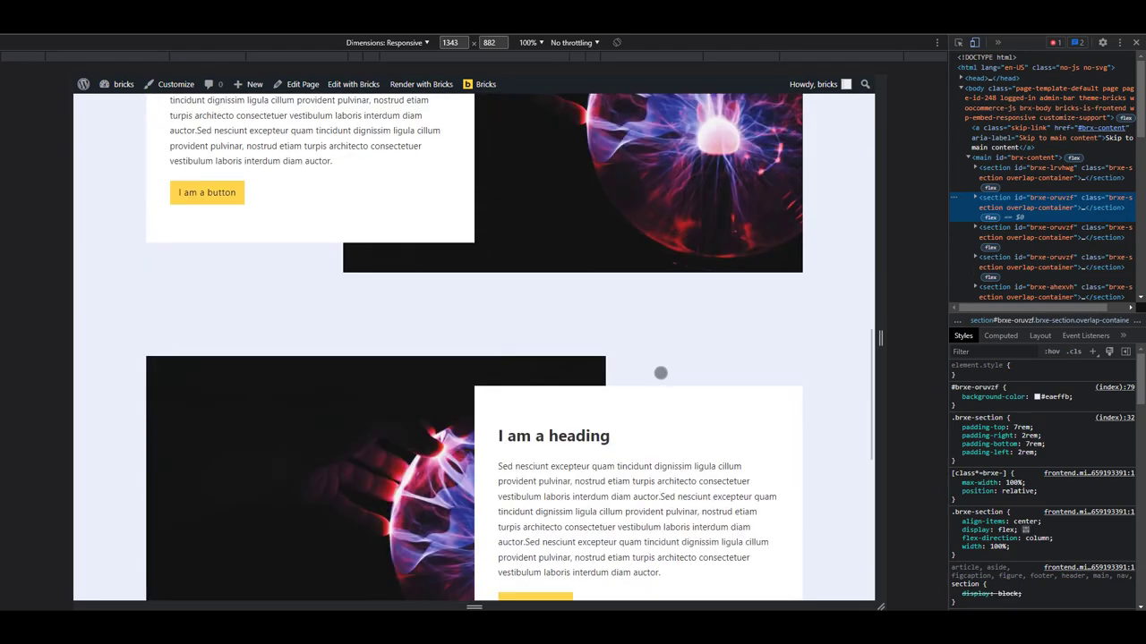
scroll(665, 374, down, 1)
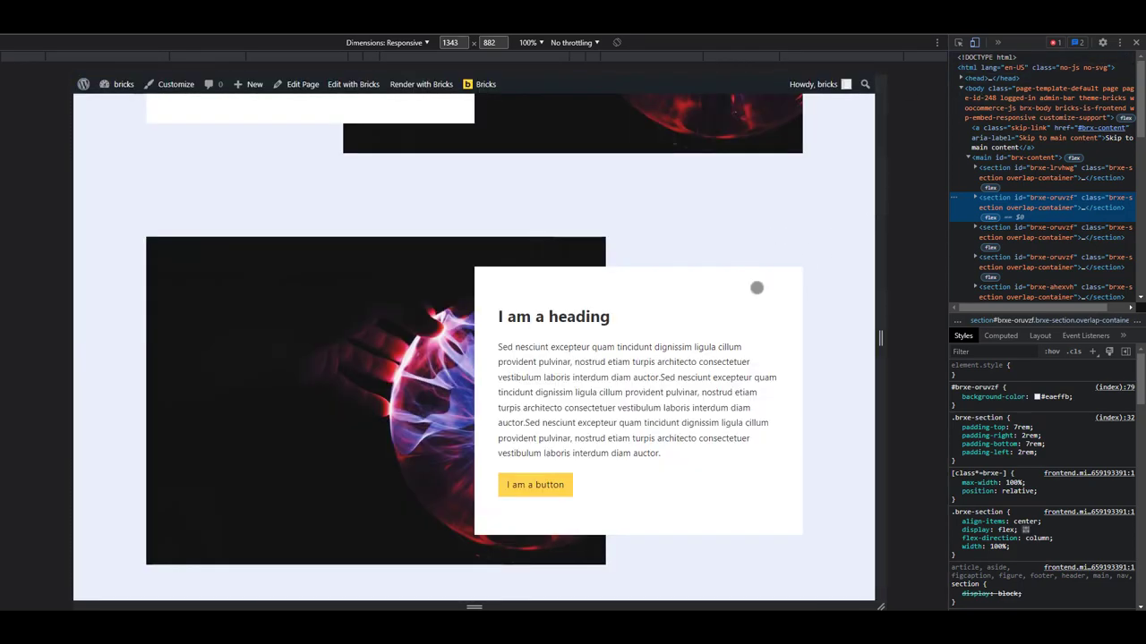
scroll(808, 259, down, 4)
scroll(757, 310, up, 8)
drag(880, 338, 643, 371)
Step: Narrow the preview slightly more and scroll through the images stacked above cards
scroll(503, 279, down, 8)
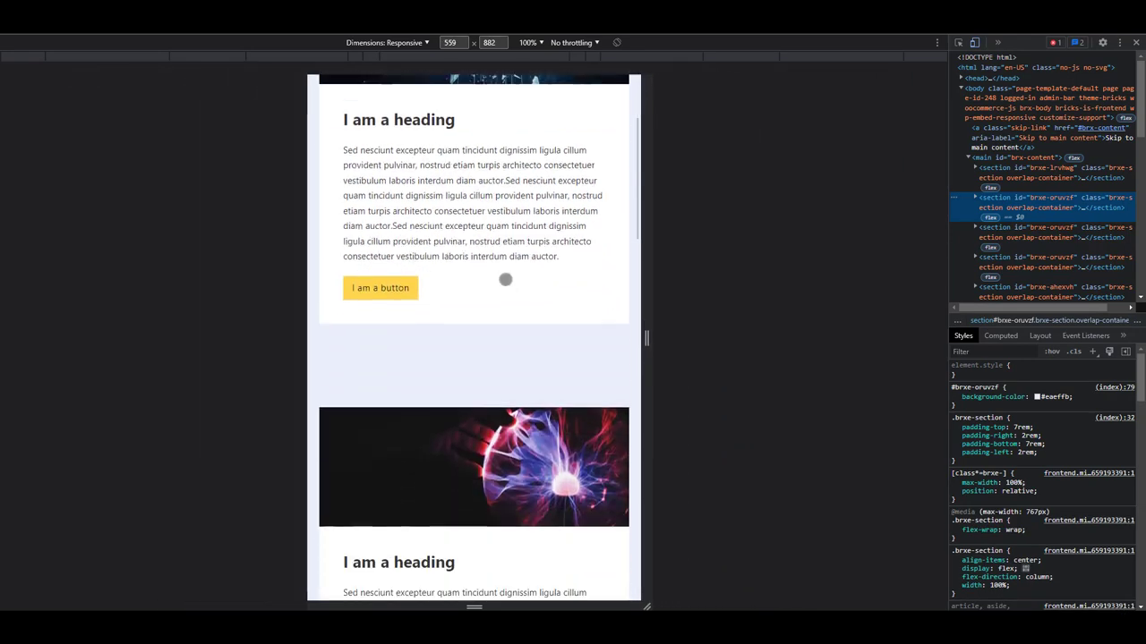
scroll(474, 338, down, 2)
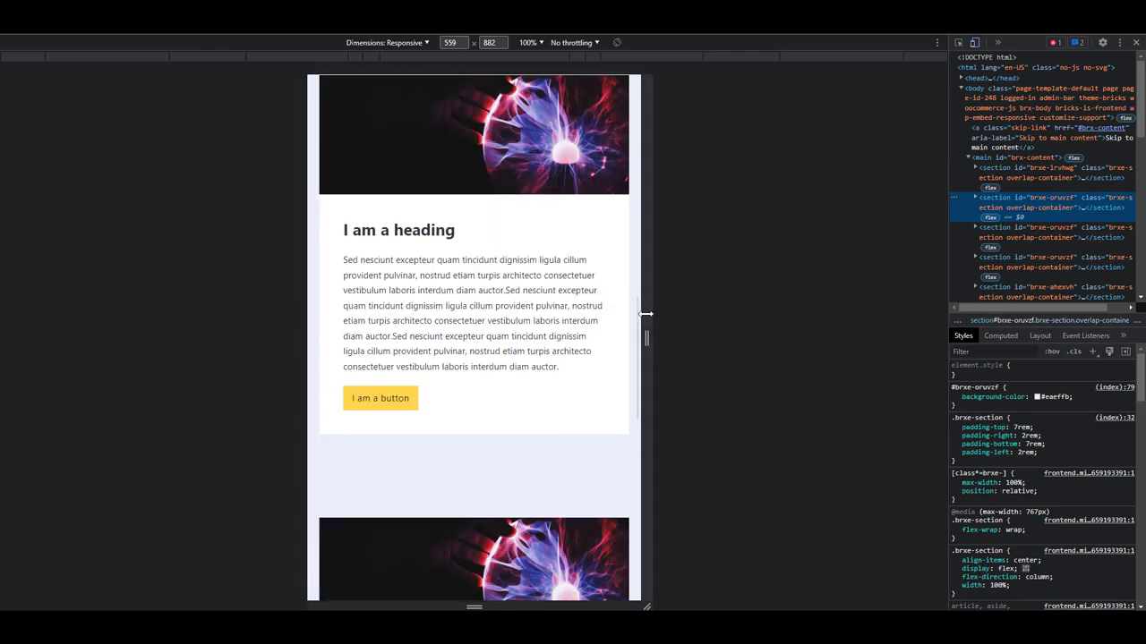
drag(646, 338, 625, 337)
scroll(552, 335, down, 4)
scroll(468, 340, down, 10)
scroll(579, 343, down, 8)
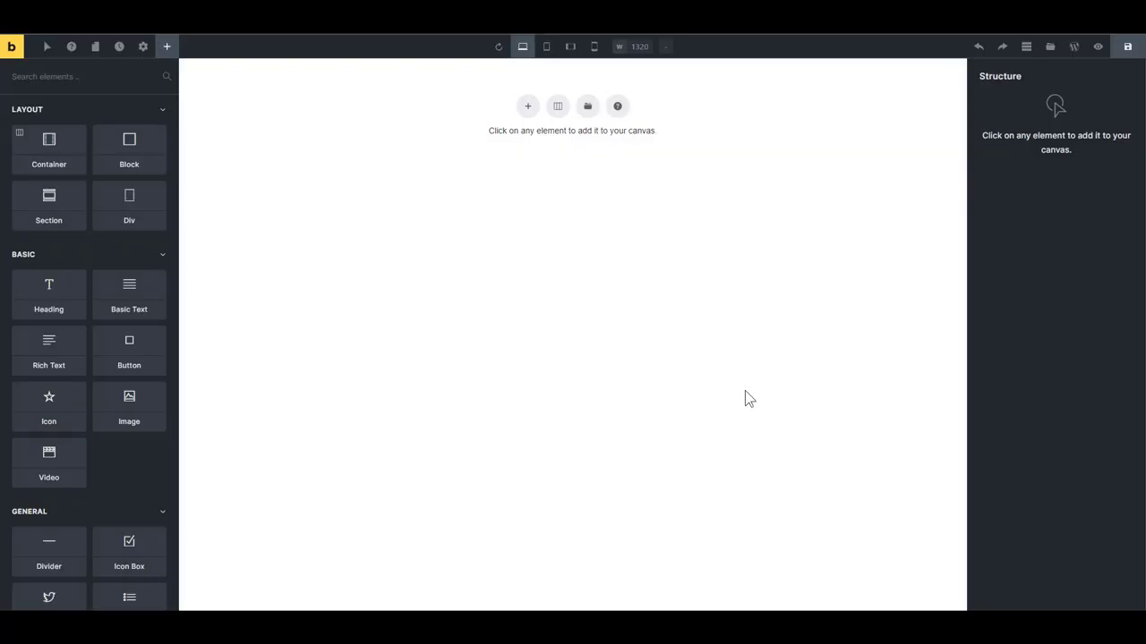
Step: Add an empty section and give it the global class overlap-sectin
click(527, 106)
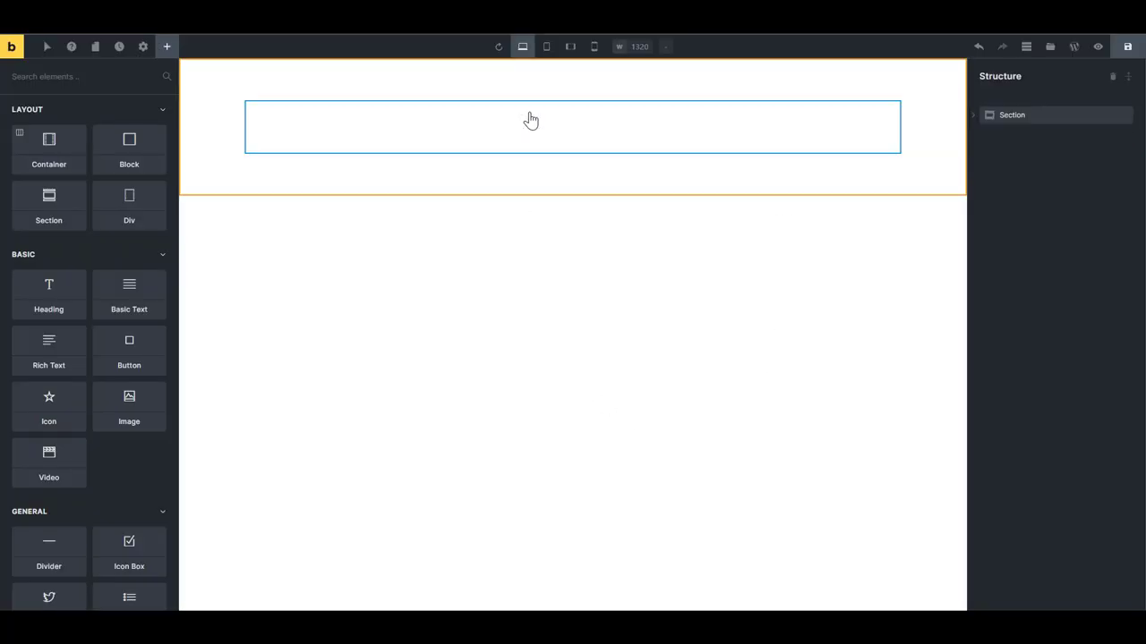
click(925, 143)
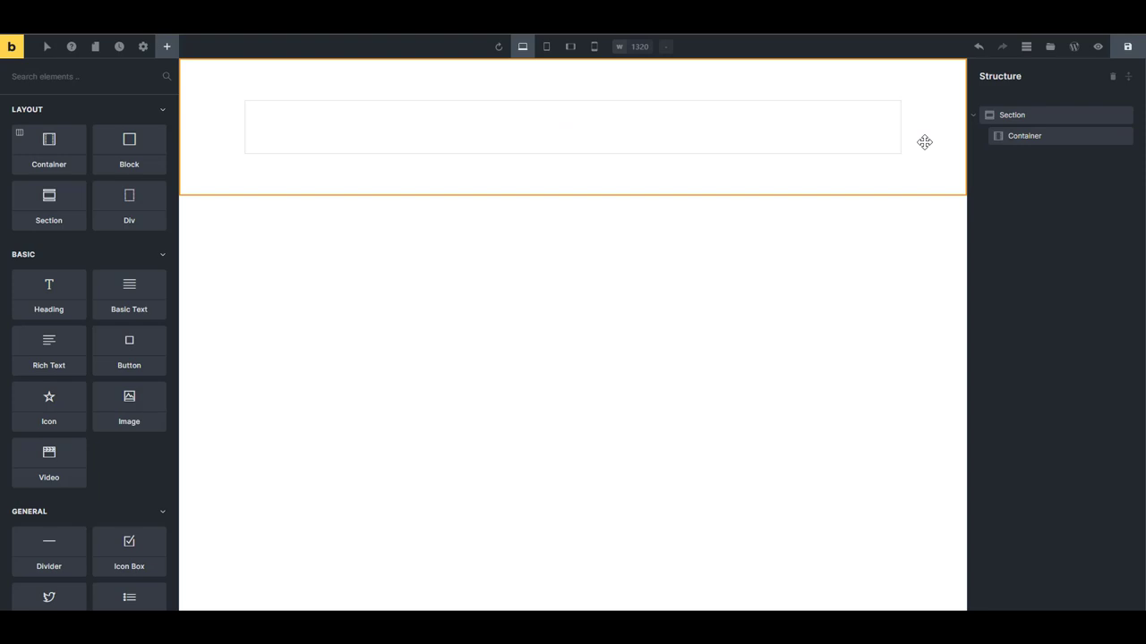
click(1020, 114)
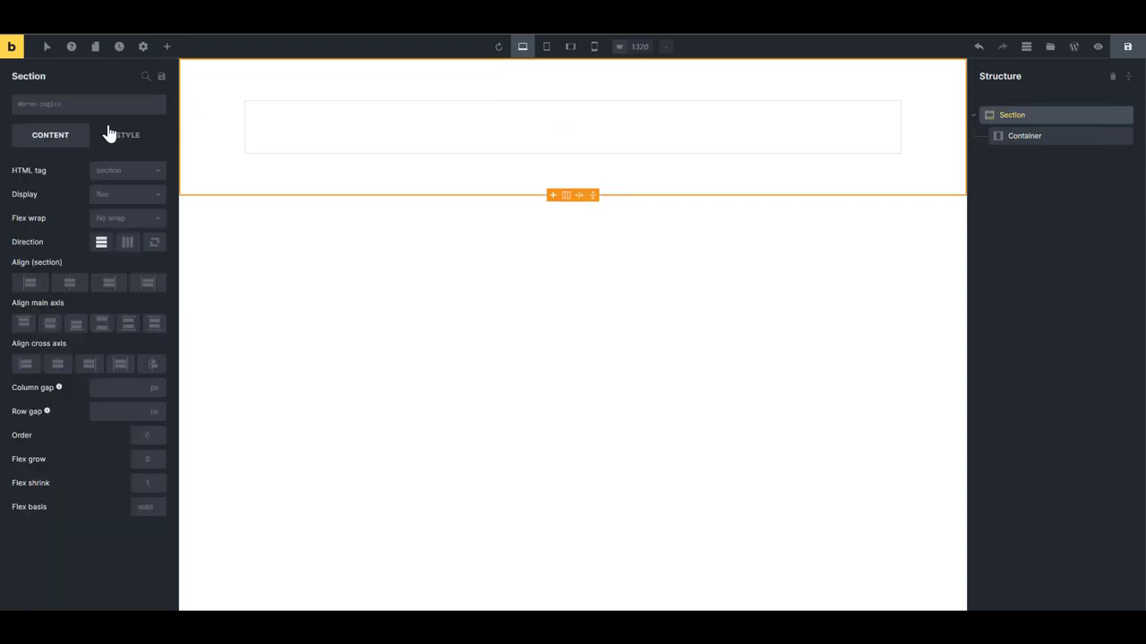
click(70, 119)
text(overlap-sectin)
key(Return)
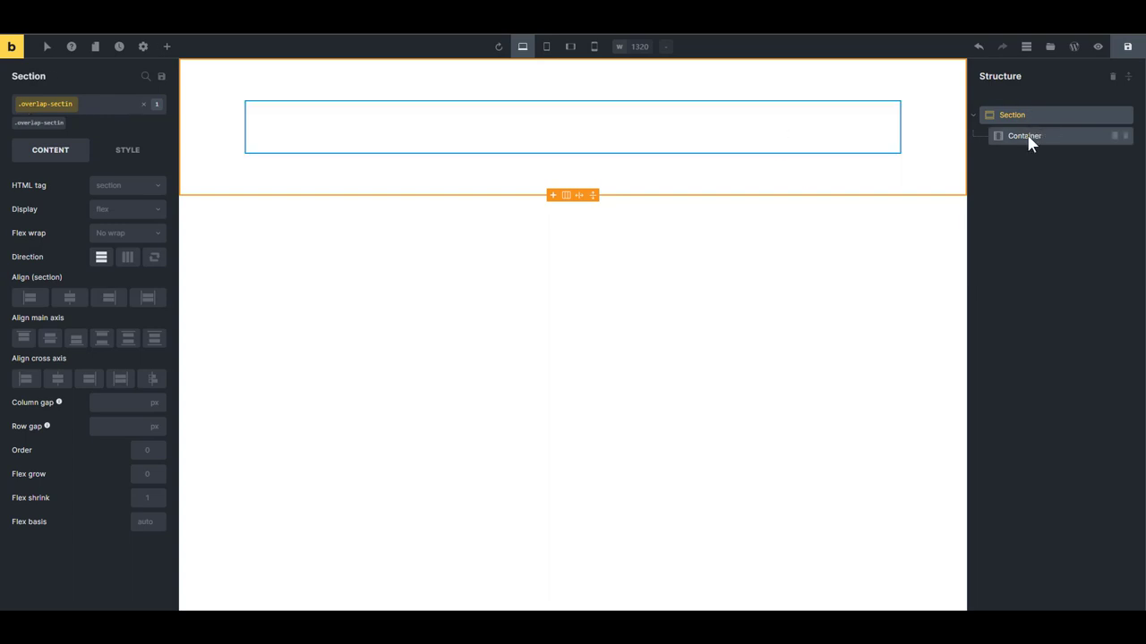
Step: Give the section's container the overlap-container class
click(1028, 137)
click(73, 107)
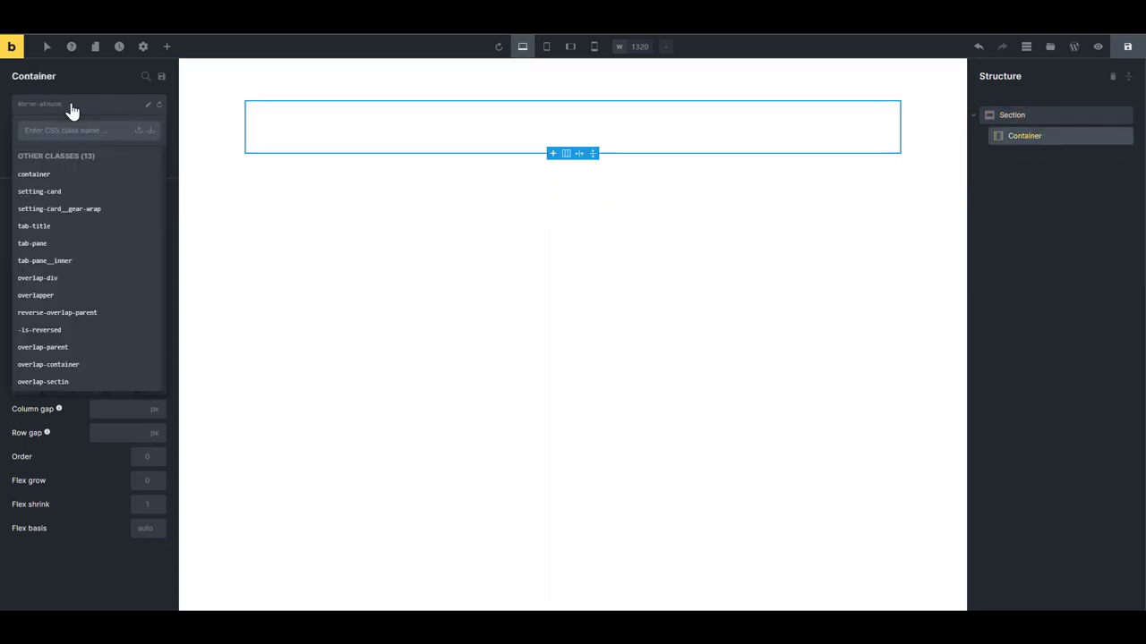
text(overlap-cont)
key(Return)
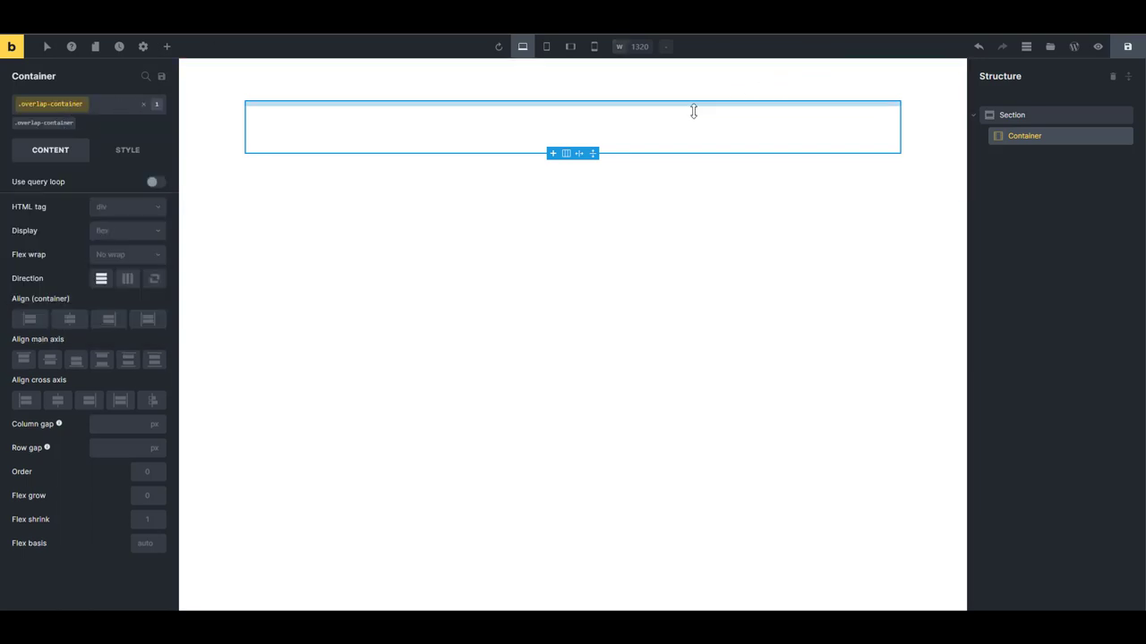
Step: Insert a block into the container and duplicate it to make two blocks
right_click(1046, 136)
click(1112, 280)
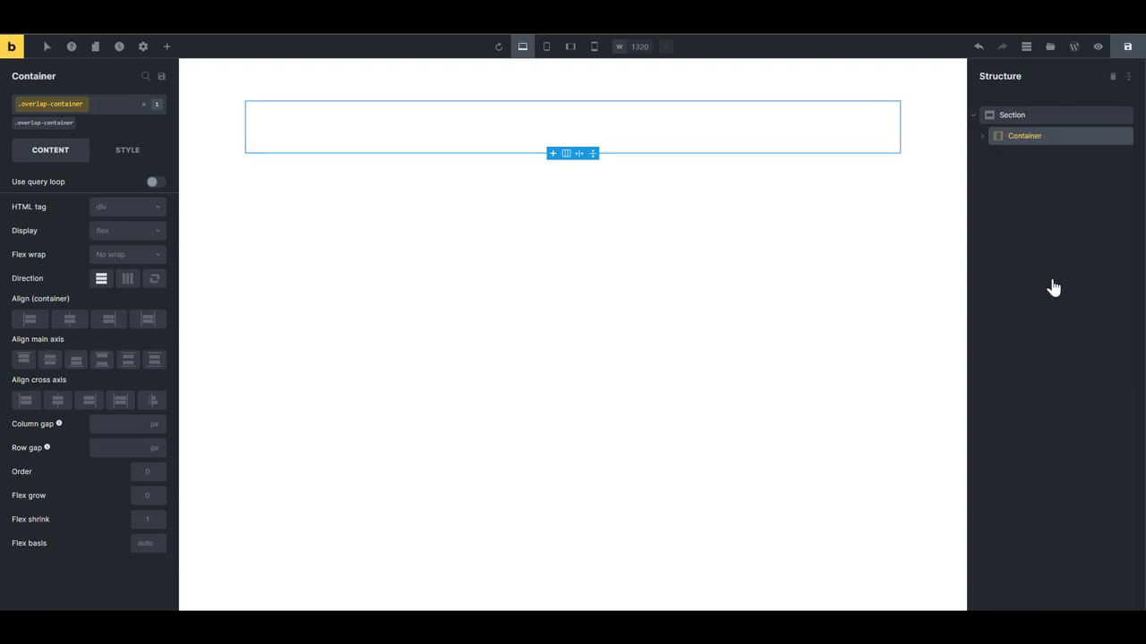
click(982, 136)
click(1024, 159)
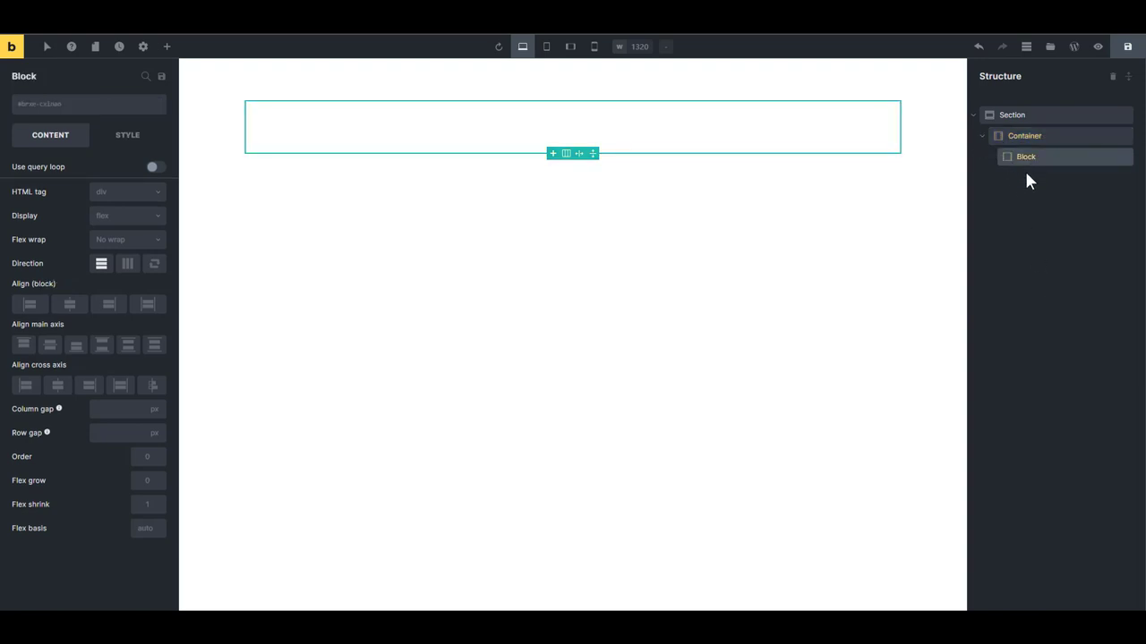
key(ctrl+d)
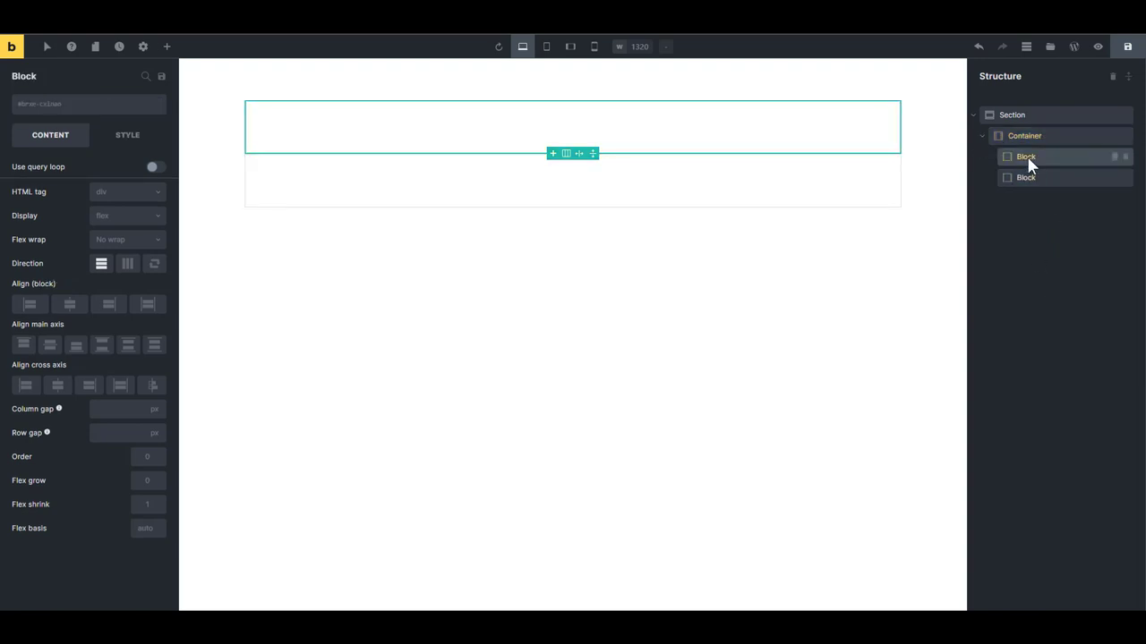
Step: Give the first block class overlap-image-bg and the second block overlap-content
click(92, 106)
text(overlap-image-bg)
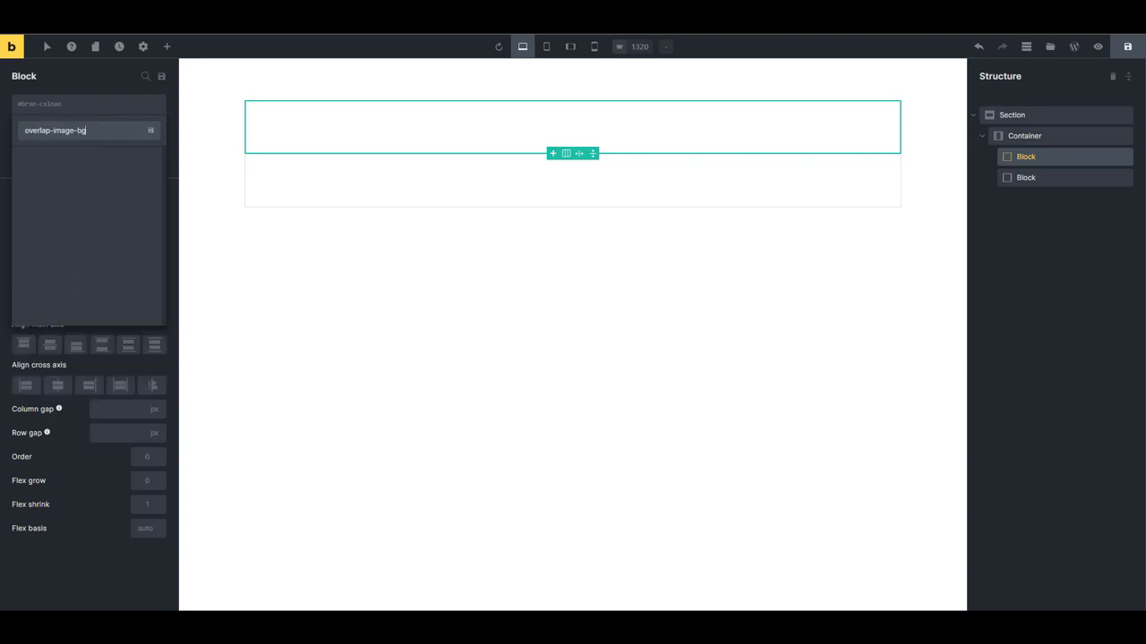
key(Return)
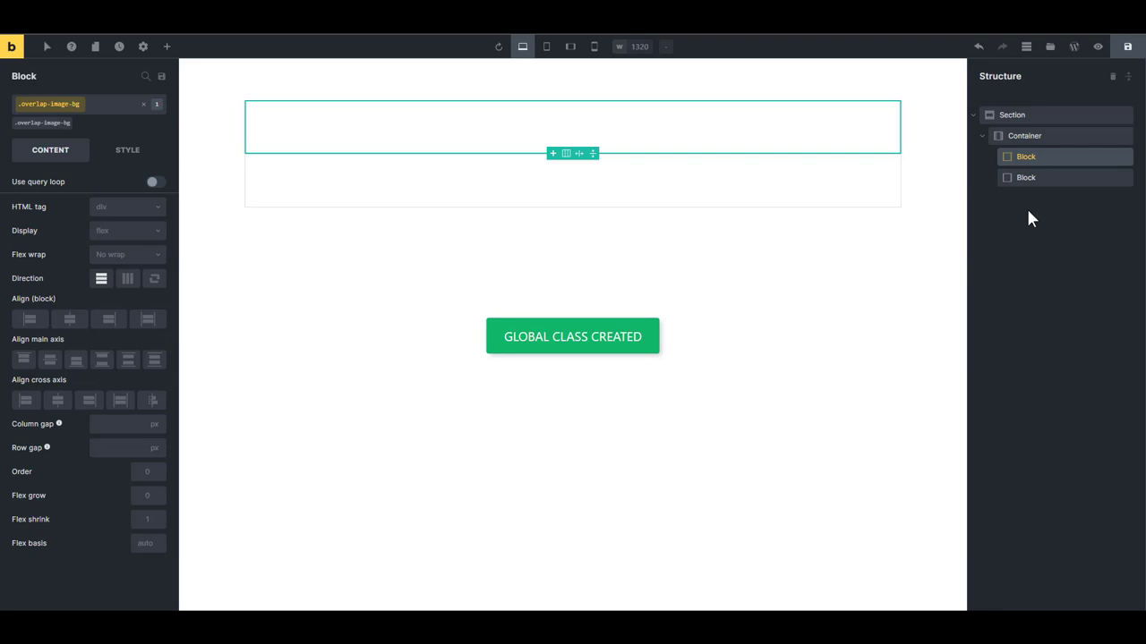
click(1028, 179)
click(94, 107)
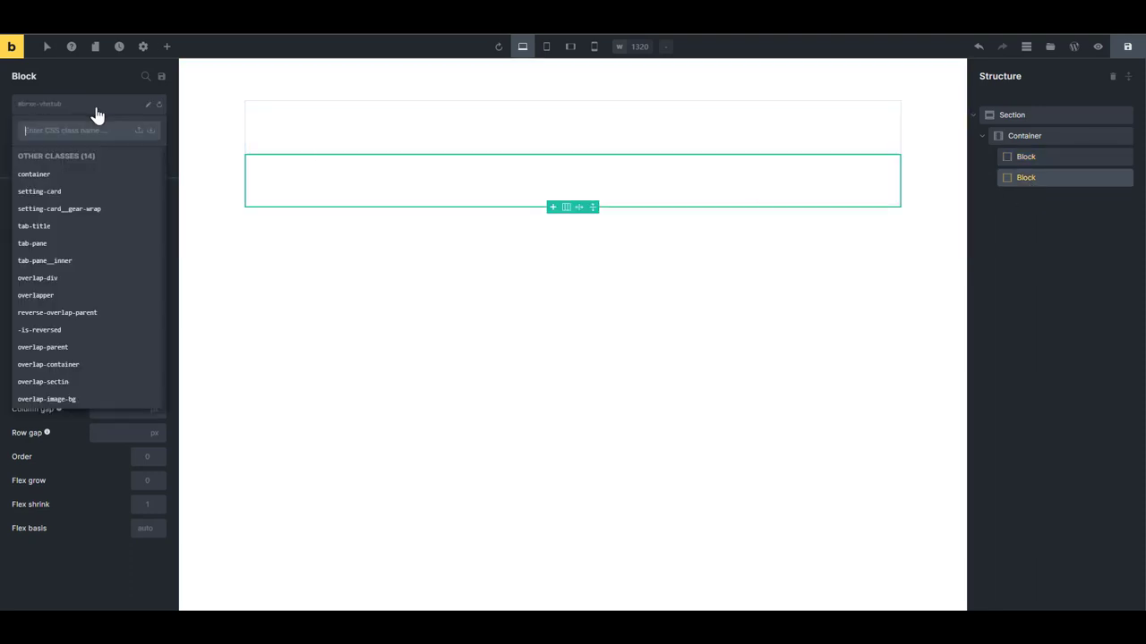
text(overlap-content)
key(Return)
click(1019, 115)
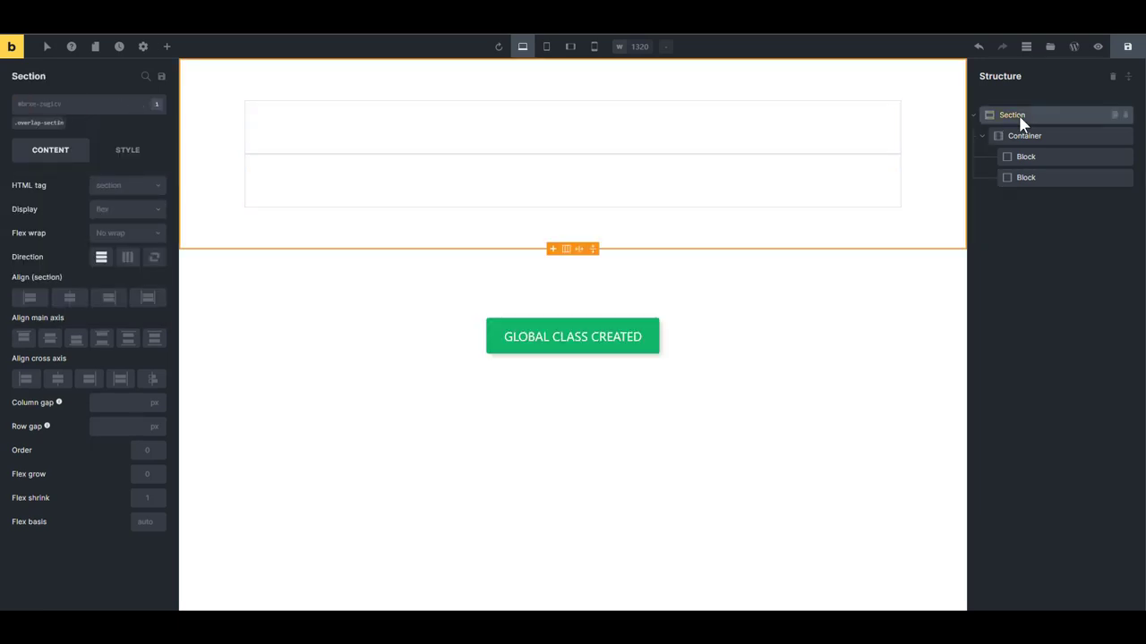
Step: Set the section's background colour to light grey #f5f5f5
click(134, 152)
click(93, 245)
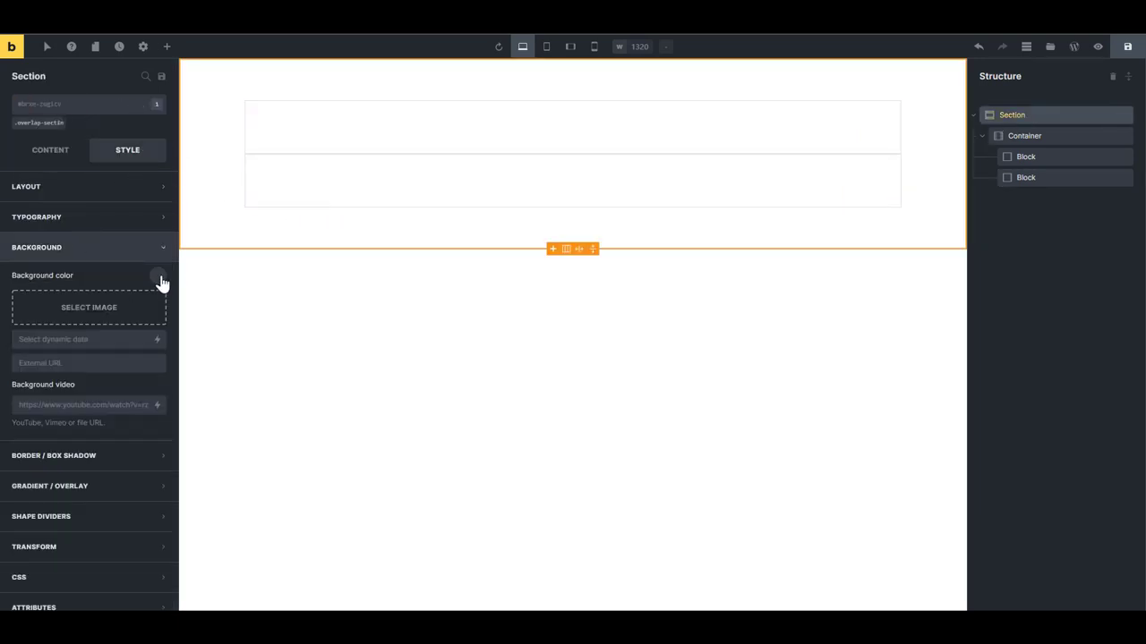
click(158, 277)
click(27, 306)
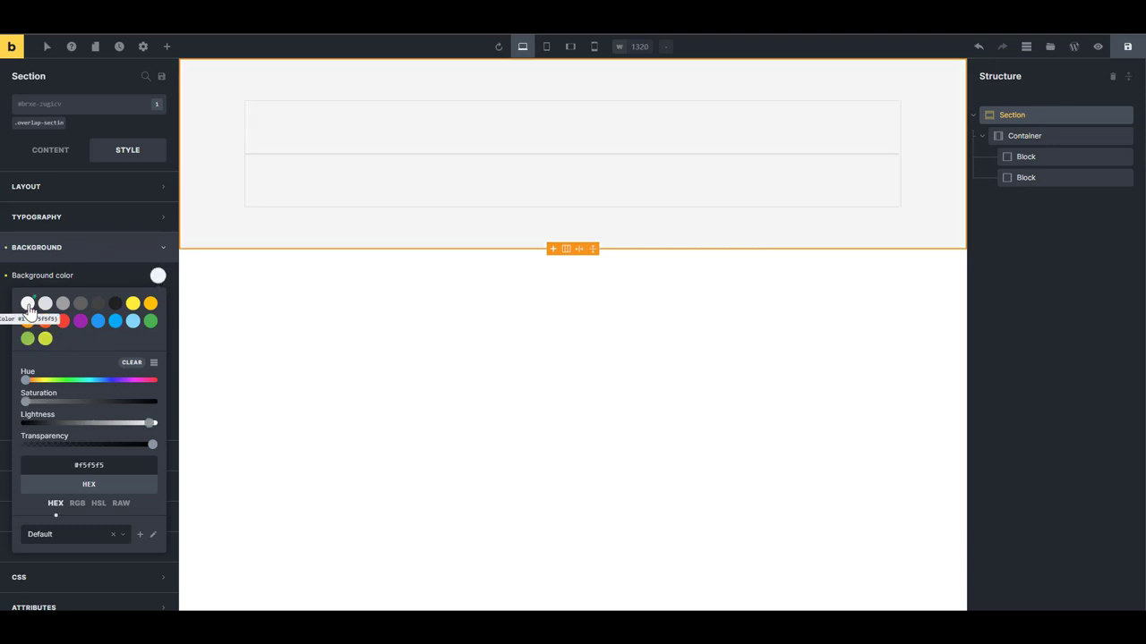
Step: Style .overlap-container with row direction and a 55rem minimum height
click(1022, 135)
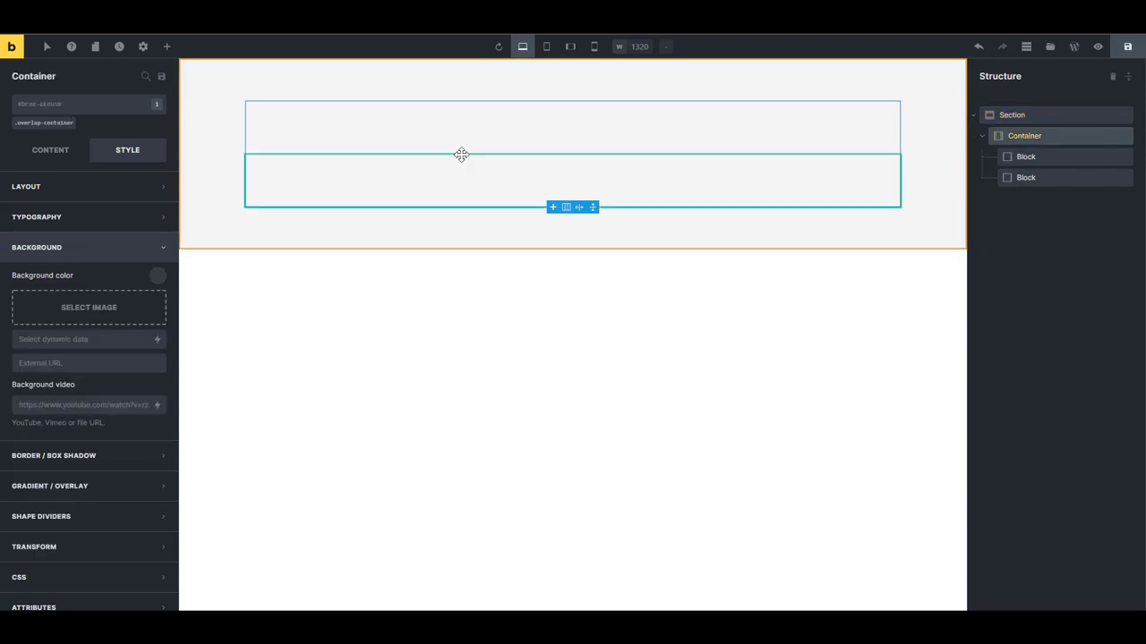
click(38, 123)
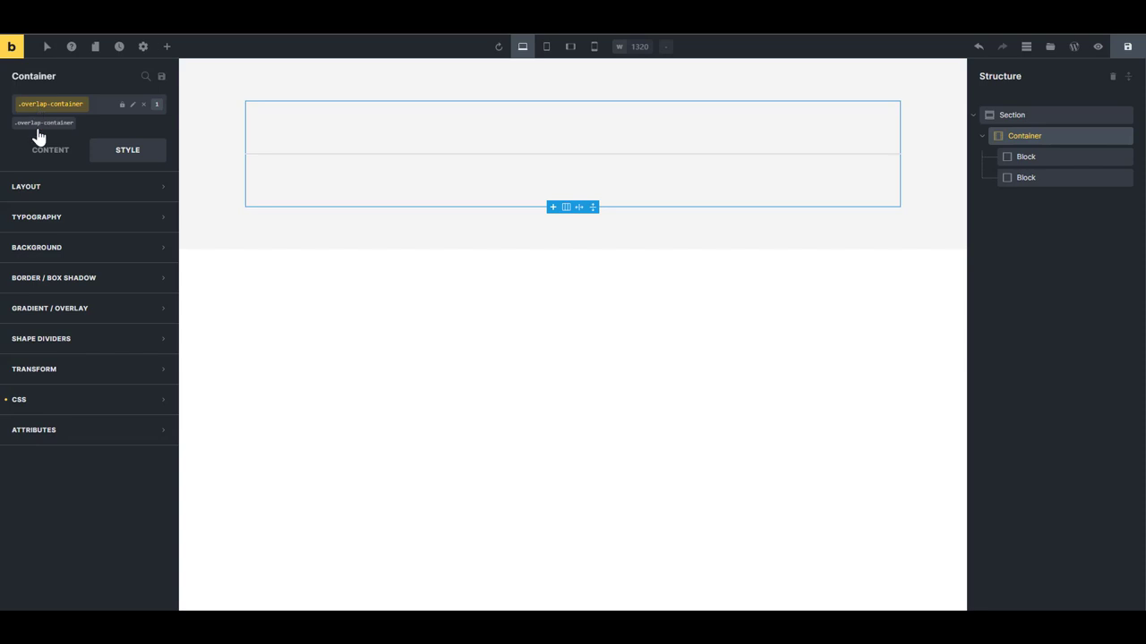
click(46, 154)
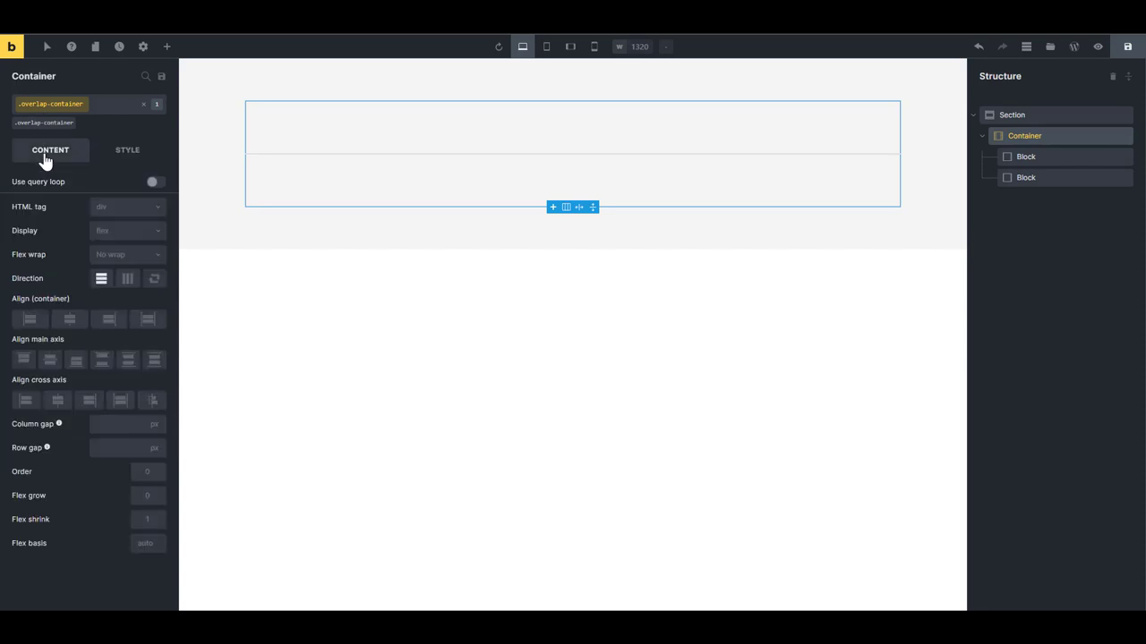
click(128, 280)
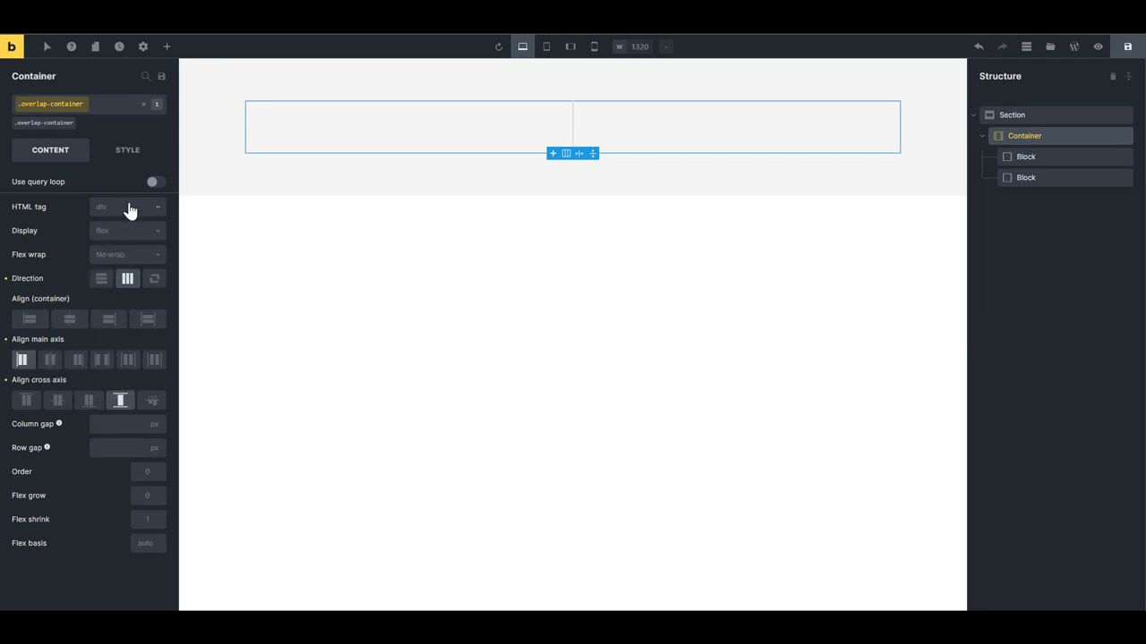
click(134, 153)
click(98, 190)
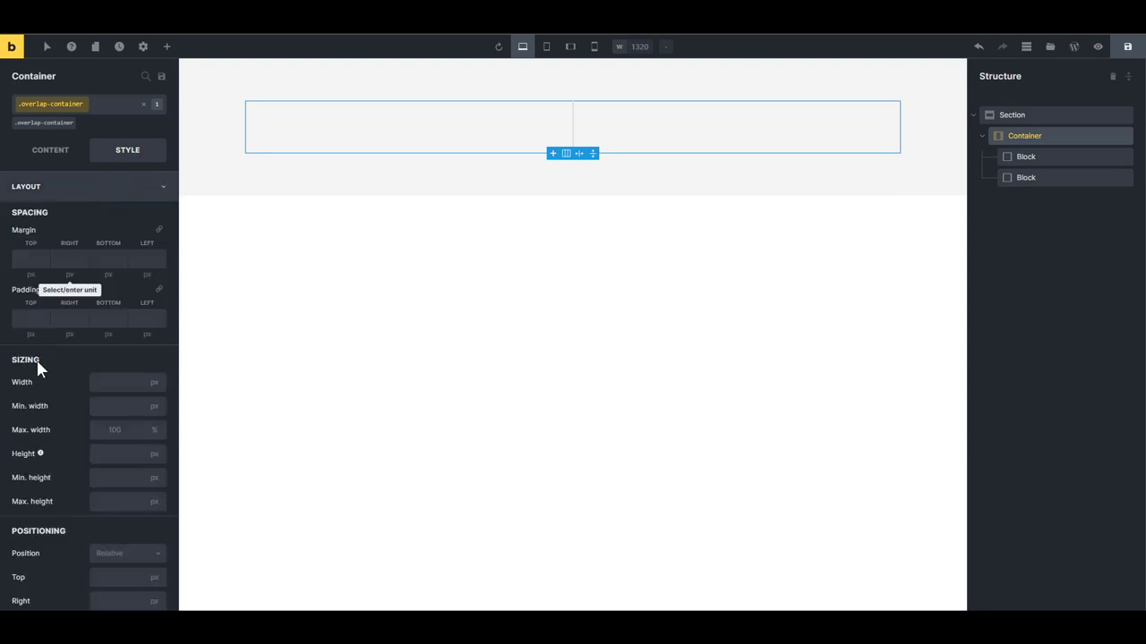
scroll(81, 452, down, 1)
click(99, 418)
text(55)
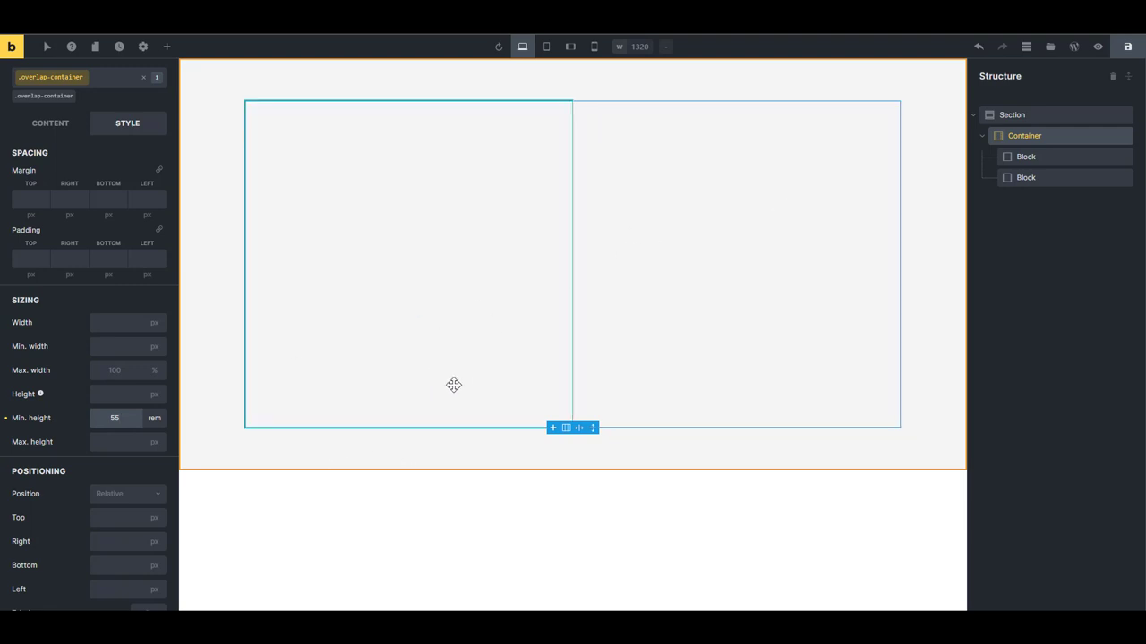
Step: Give .overlap-image-bg the keyboard photo as a centred, non-repeating background
click(1031, 158)
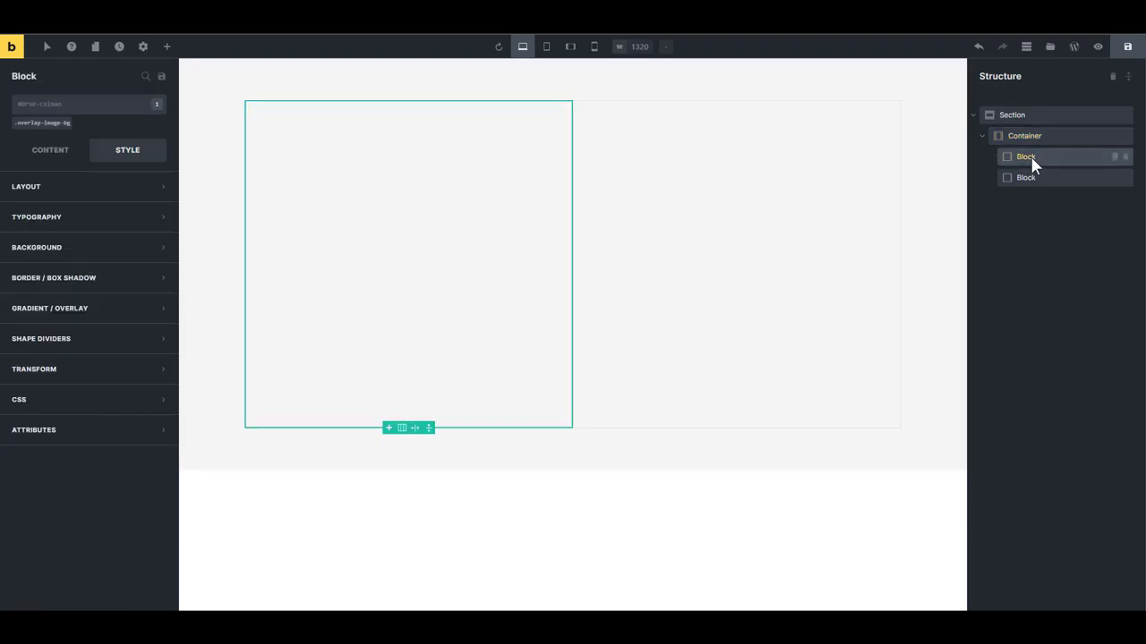
click(32, 131)
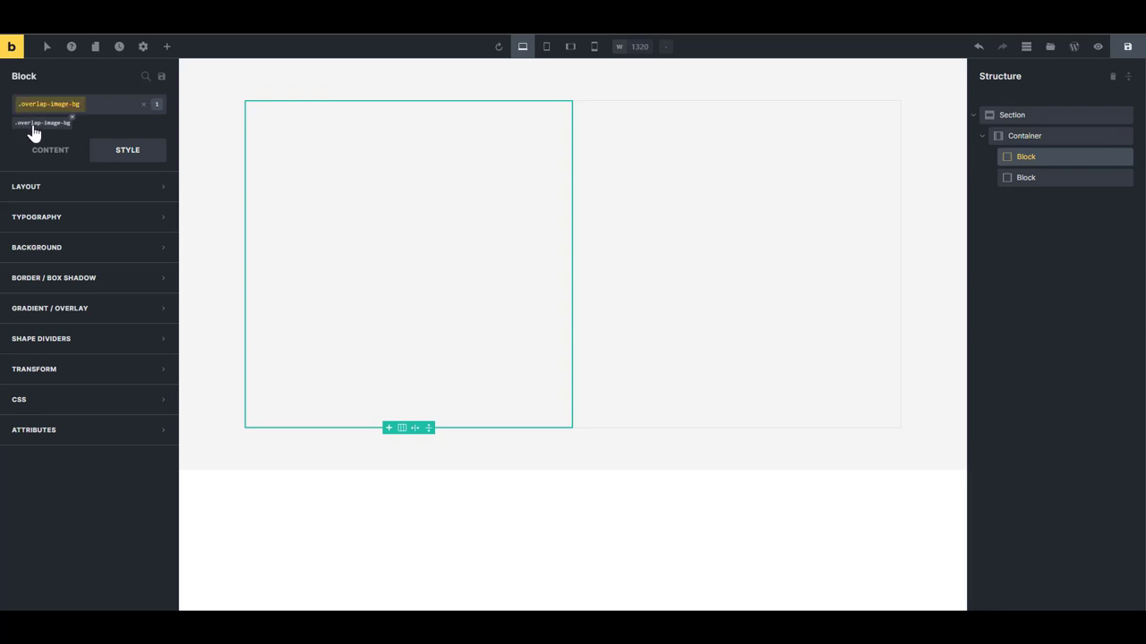
click(70, 250)
click(72, 313)
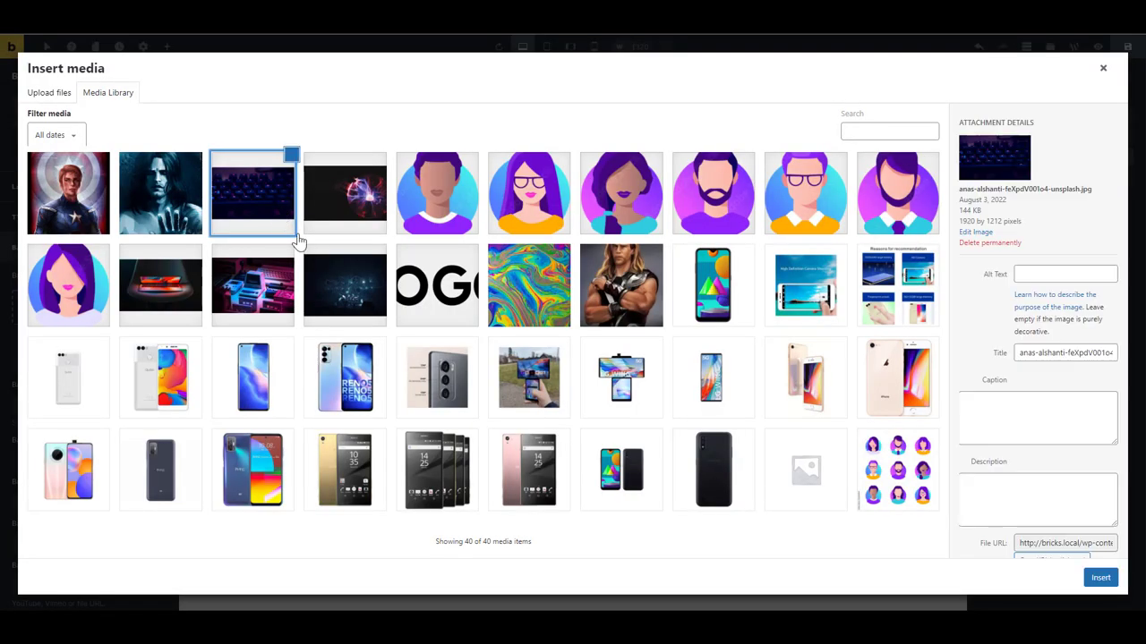
click(1100, 577)
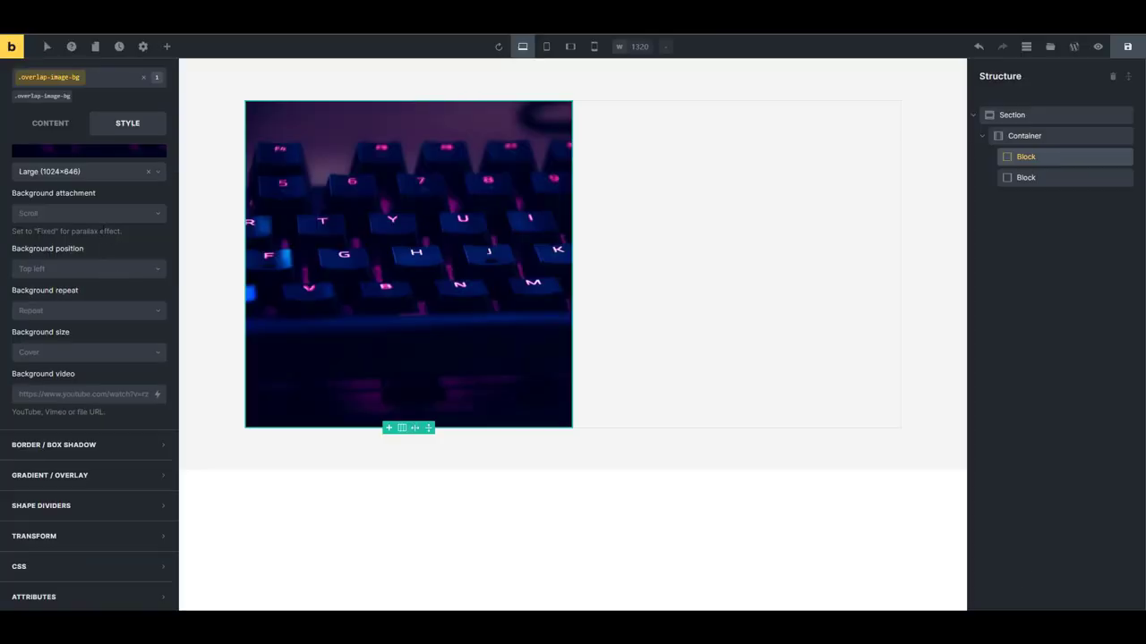
click(90, 273)
click(66, 365)
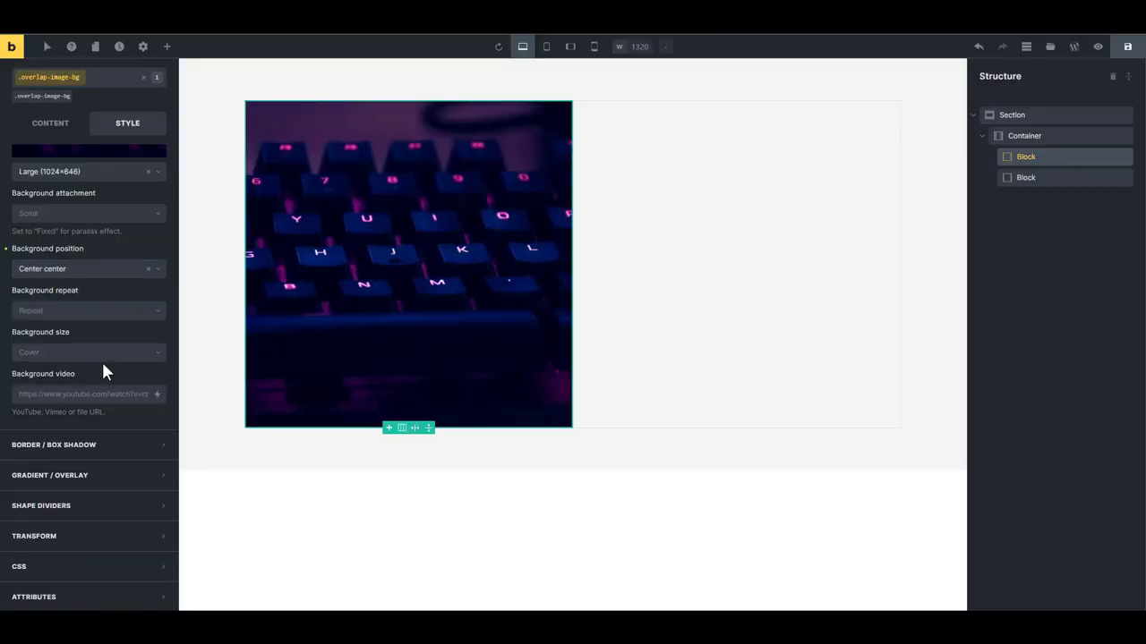
click(77, 310)
click(57, 329)
Step: Set the image block's max width to 70% and minimum height to 20rem
click(50, 125)
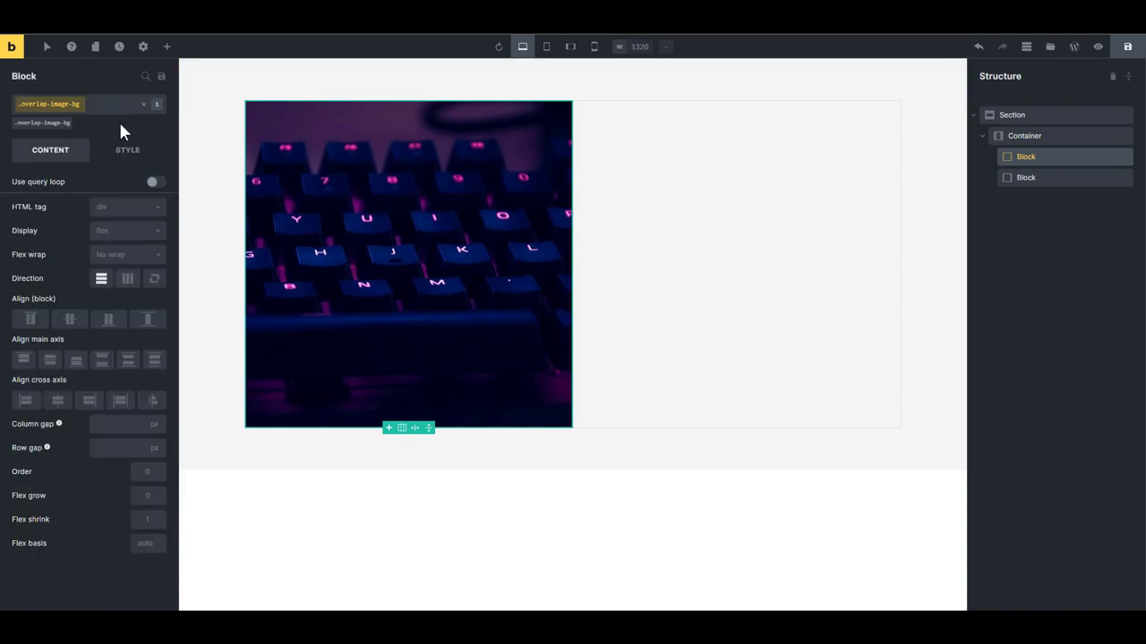
click(125, 154)
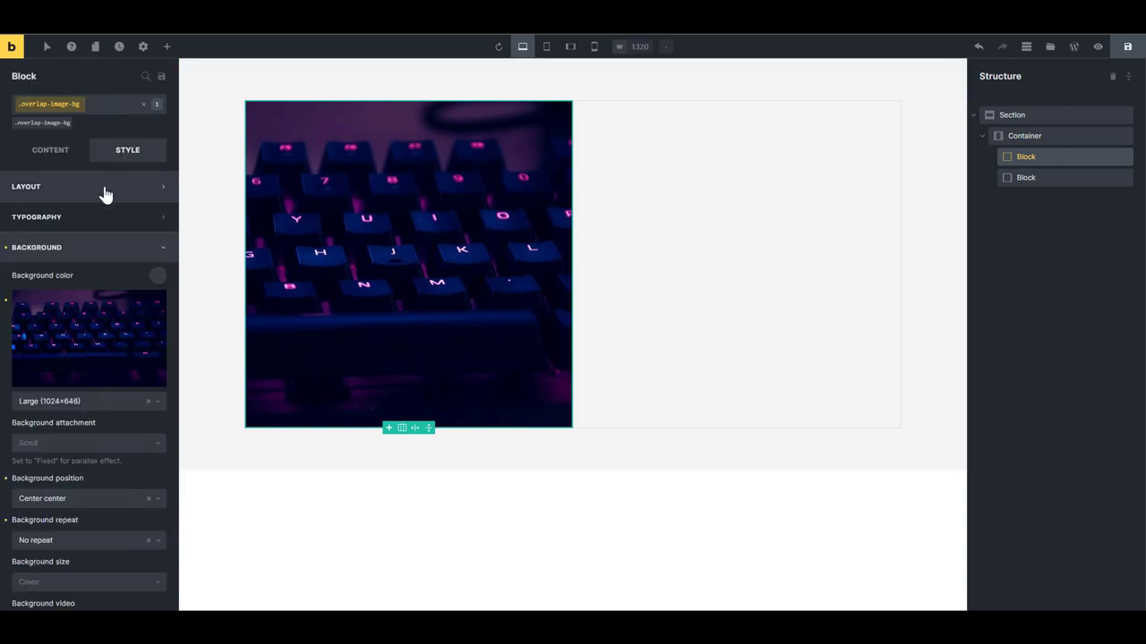
click(105, 195)
scroll(105, 195, down, 2)
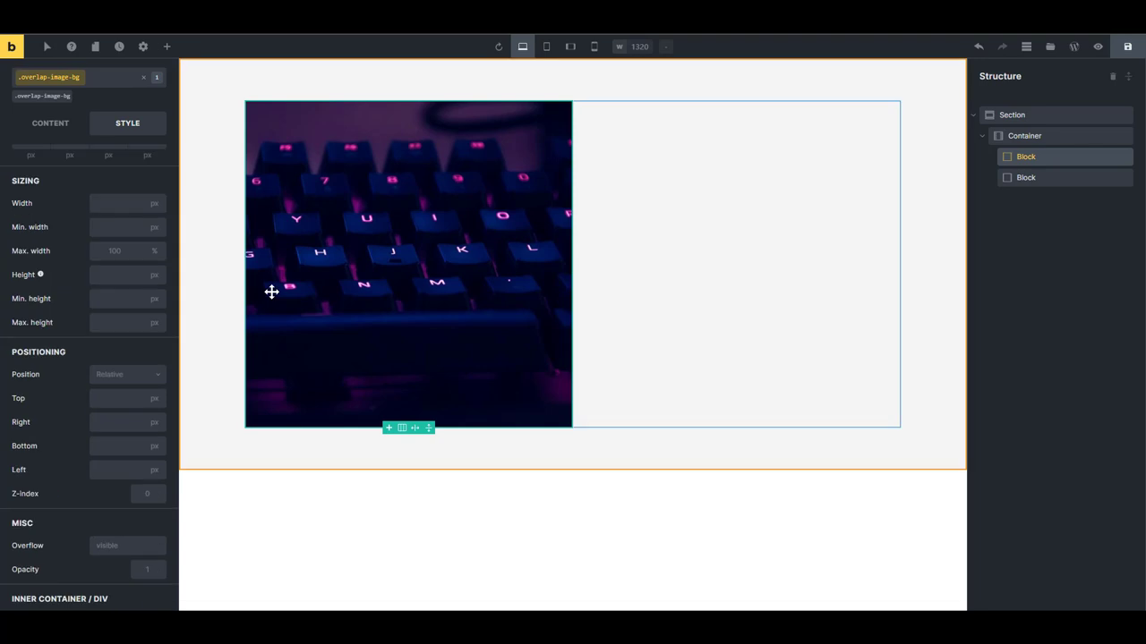
click(115, 250)
text(70)
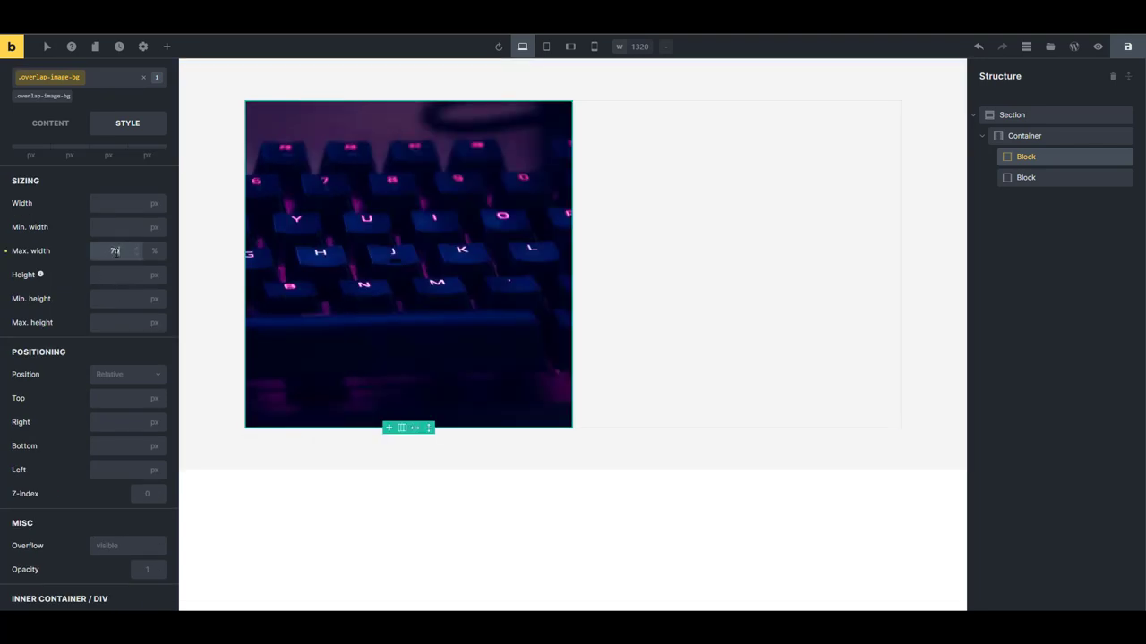
click(114, 298)
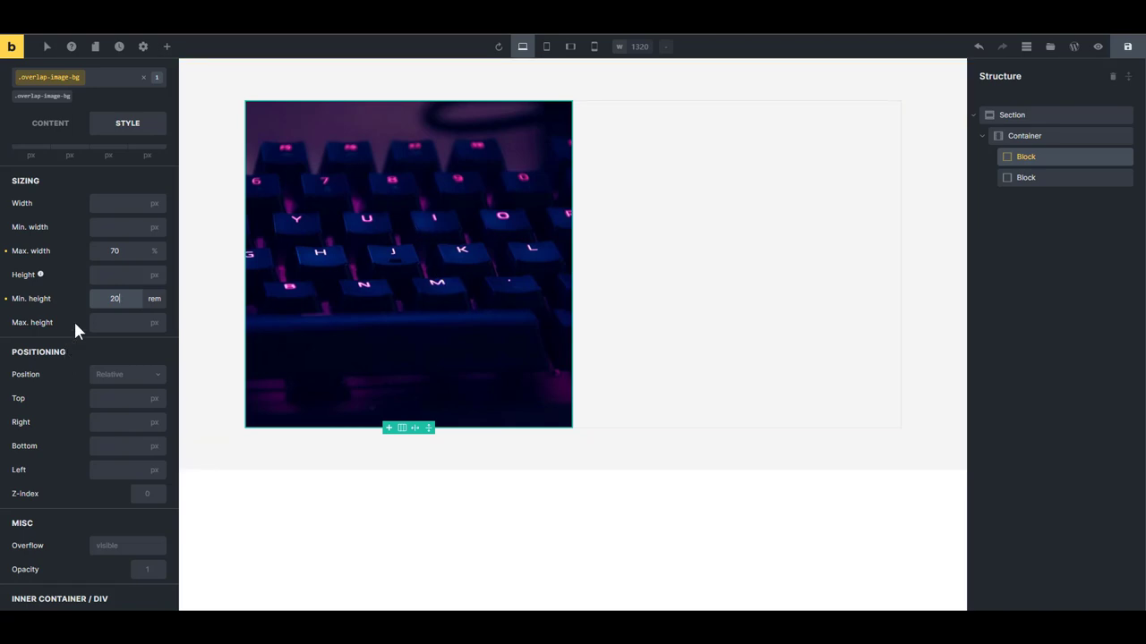
Step: Position the image block absolutely with top, right and bottom offsets of 0
click(148, 380)
click(131, 433)
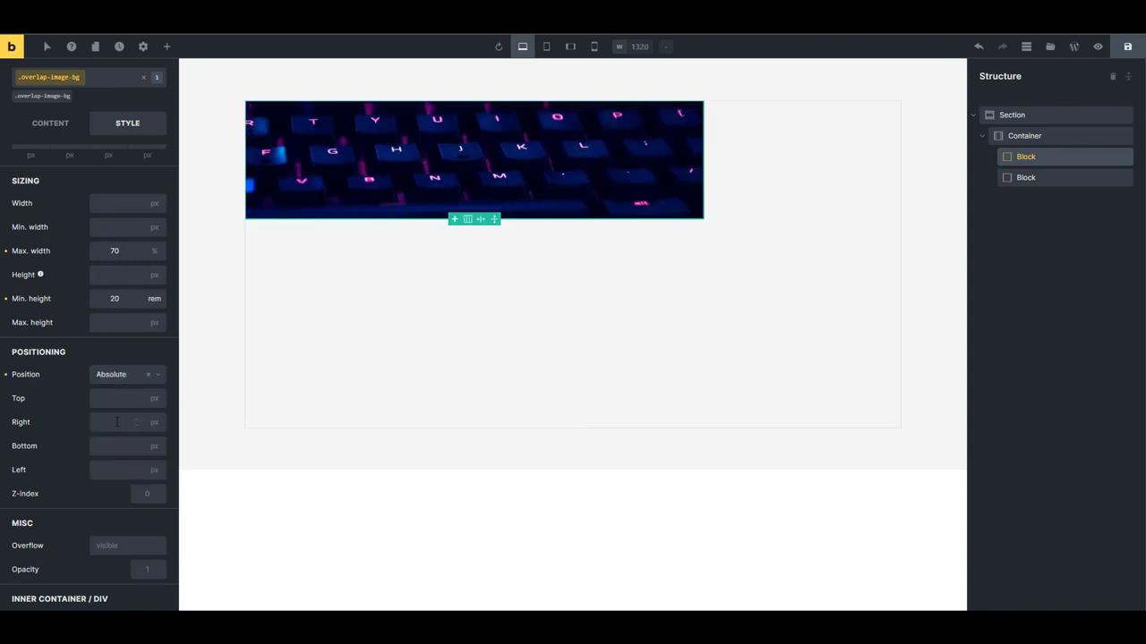
click(116, 398)
click(107, 422)
text(0)
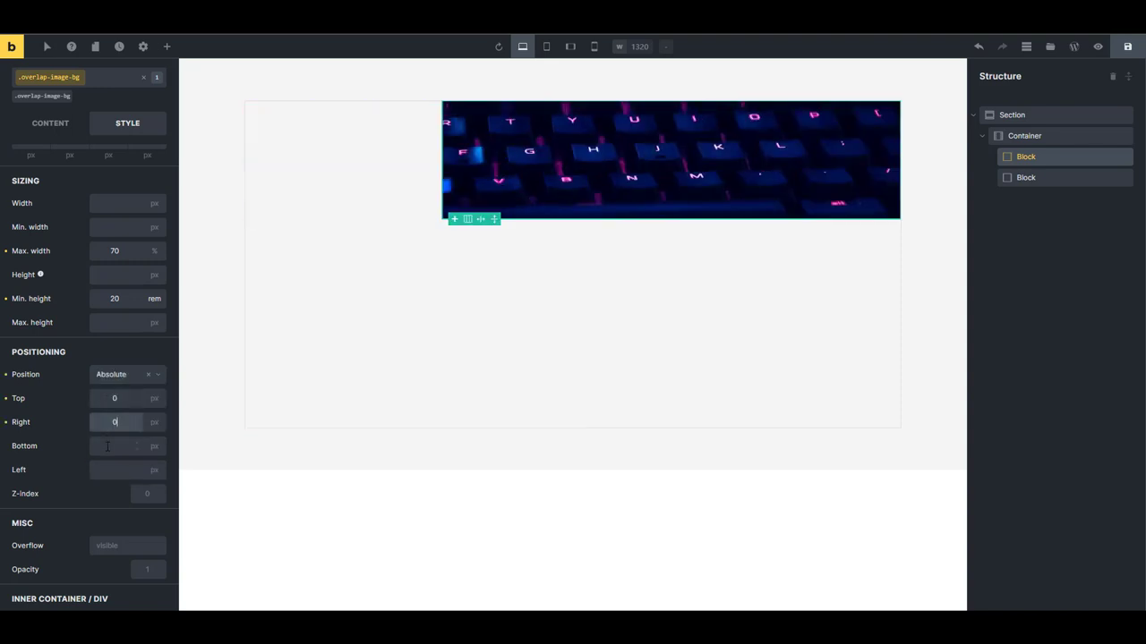
click(112, 446)
text(0)
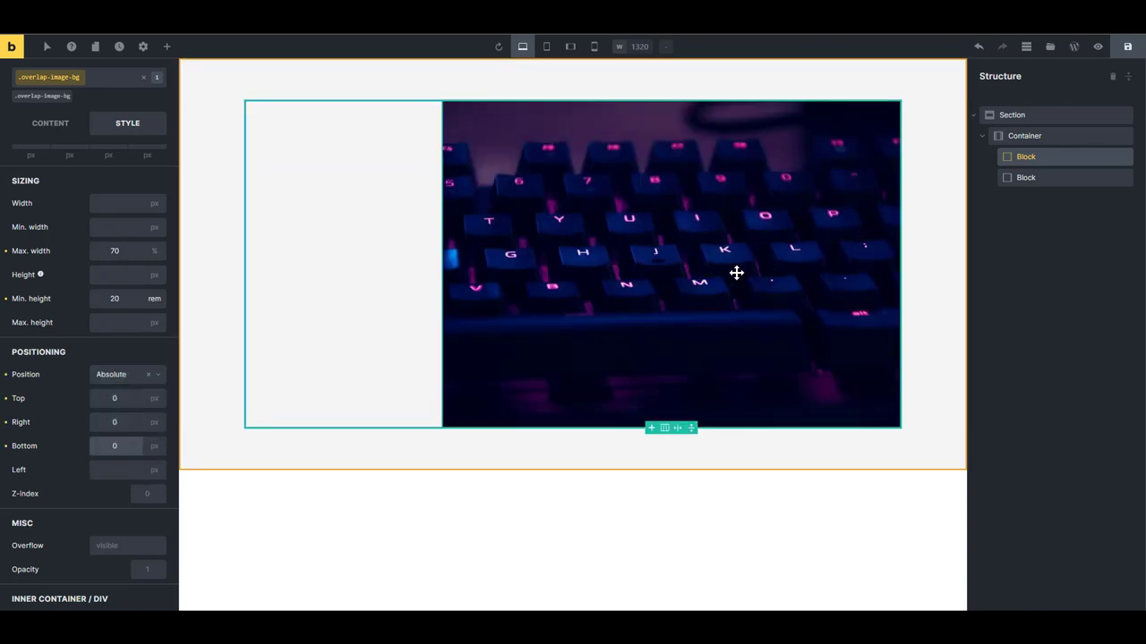
Step: Add a heading, a text element and a button to the .overlap-content block
click(1040, 178)
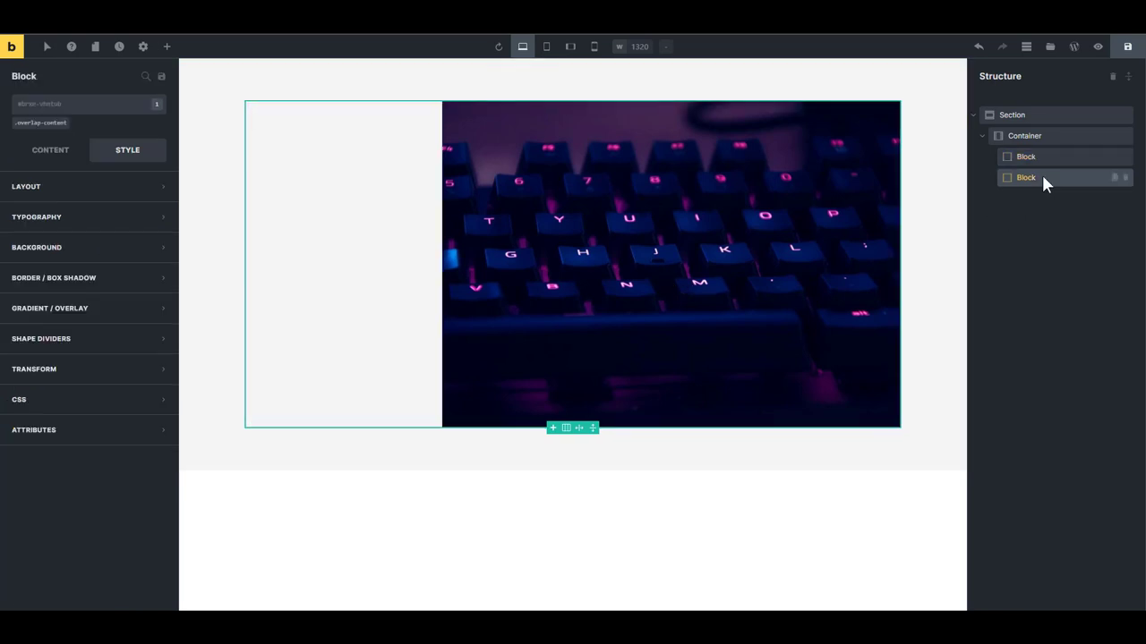
click(40, 126)
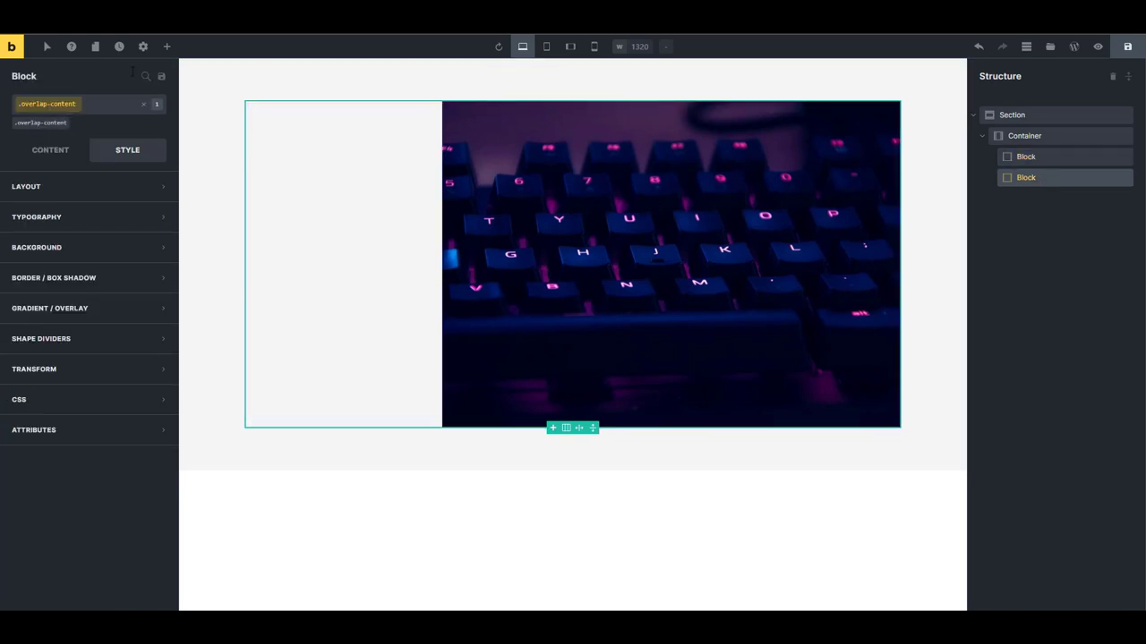
click(167, 46)
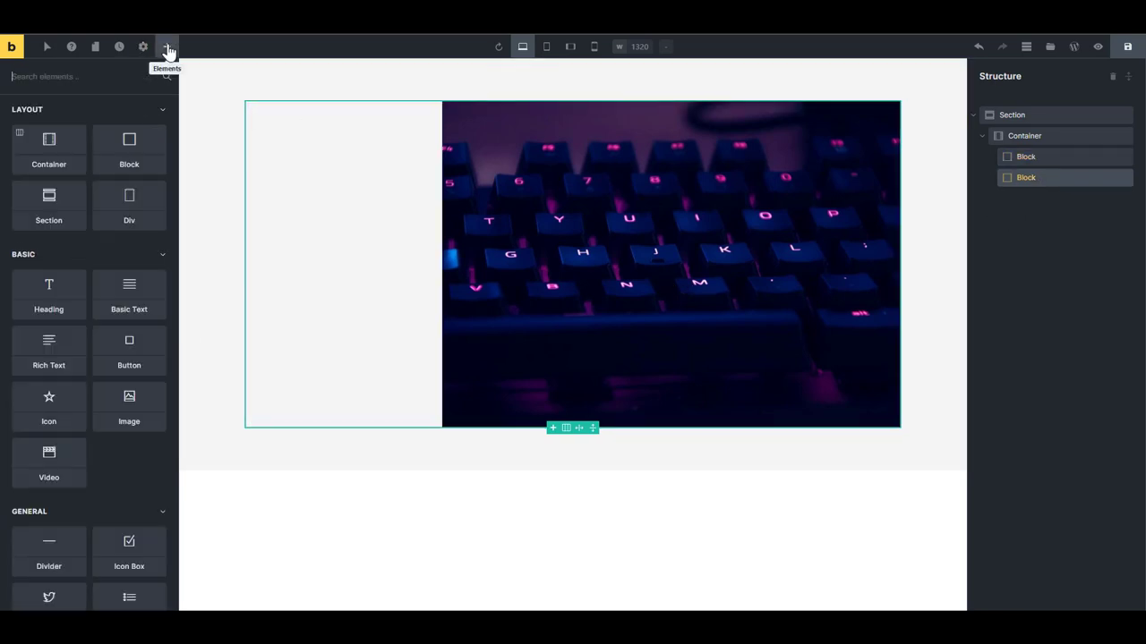
click(51, 300)
click(130, 293)
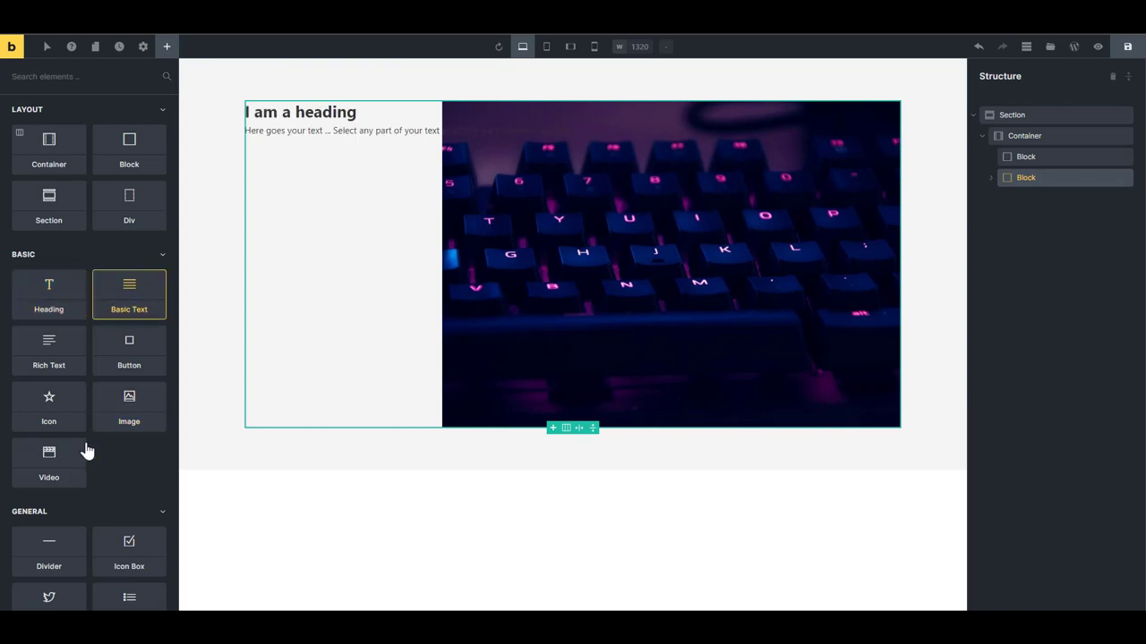
click(131, 358)
Step: Replace the placeholder text with a lorem-ipsum paragraph copied from a generator
click(390, 128)
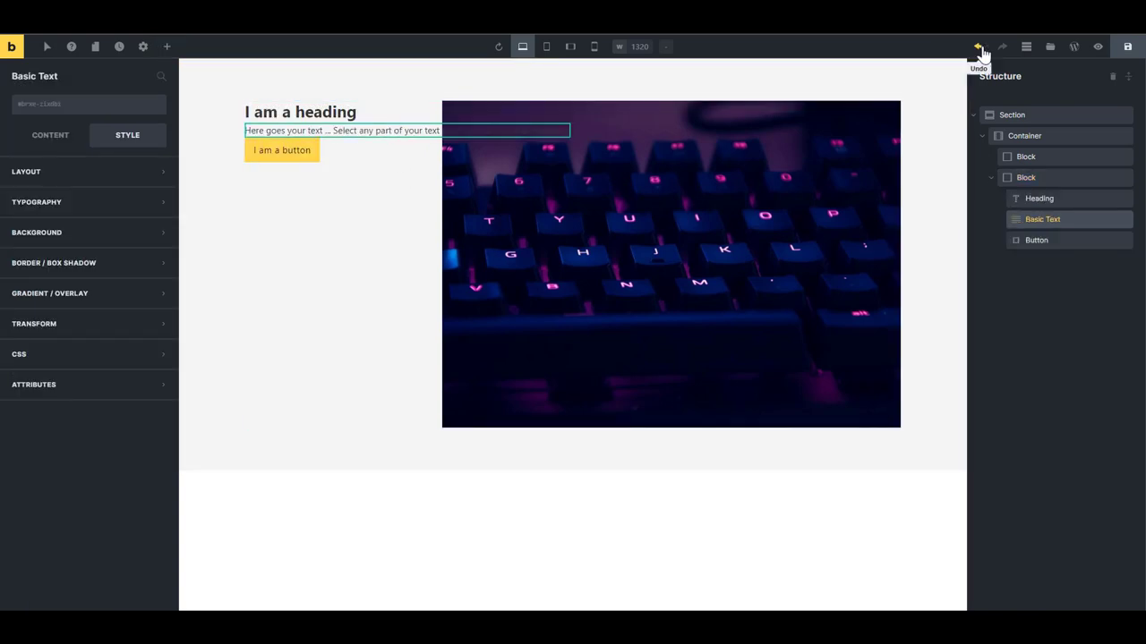
click(980, 40)
click(924, 63)
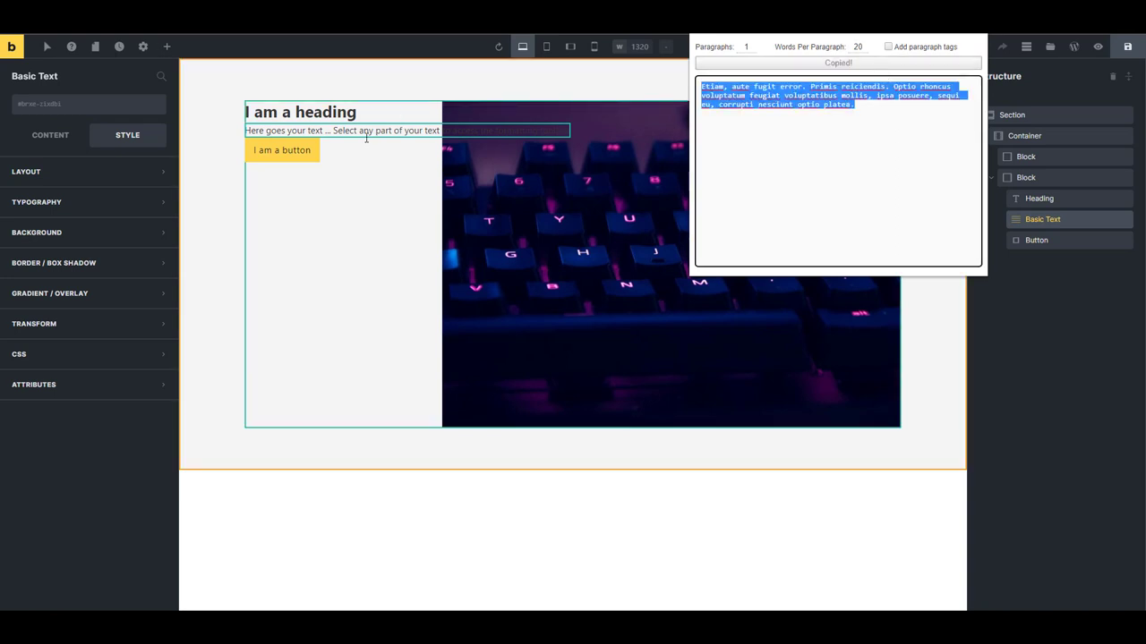
triple_click(369, 132)
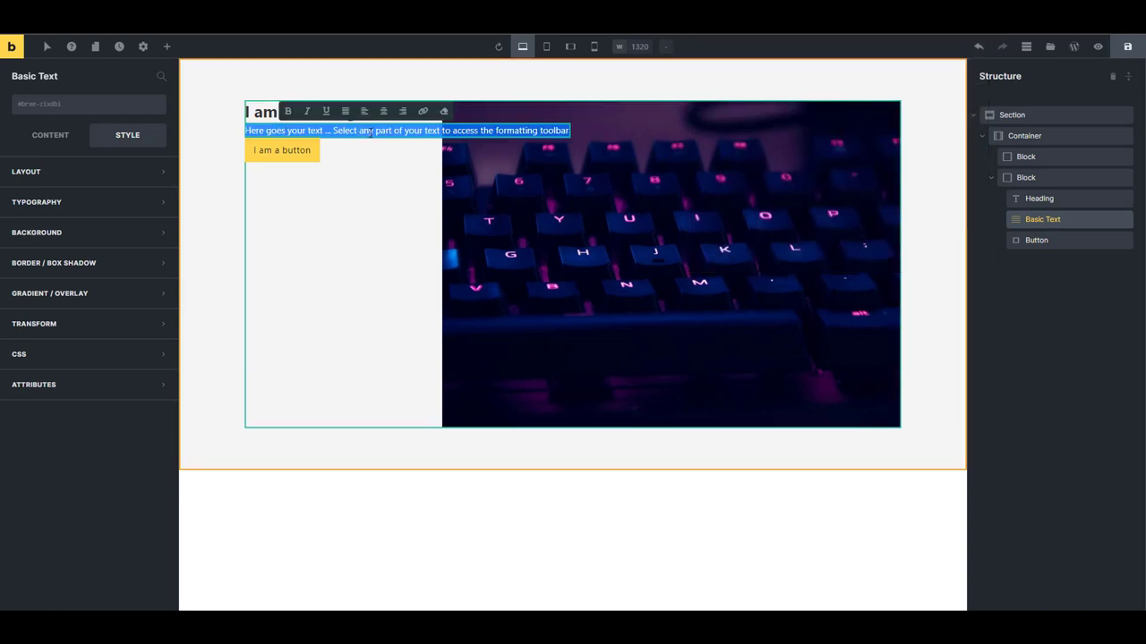
key(ctrl+v)
click(1029, 178)
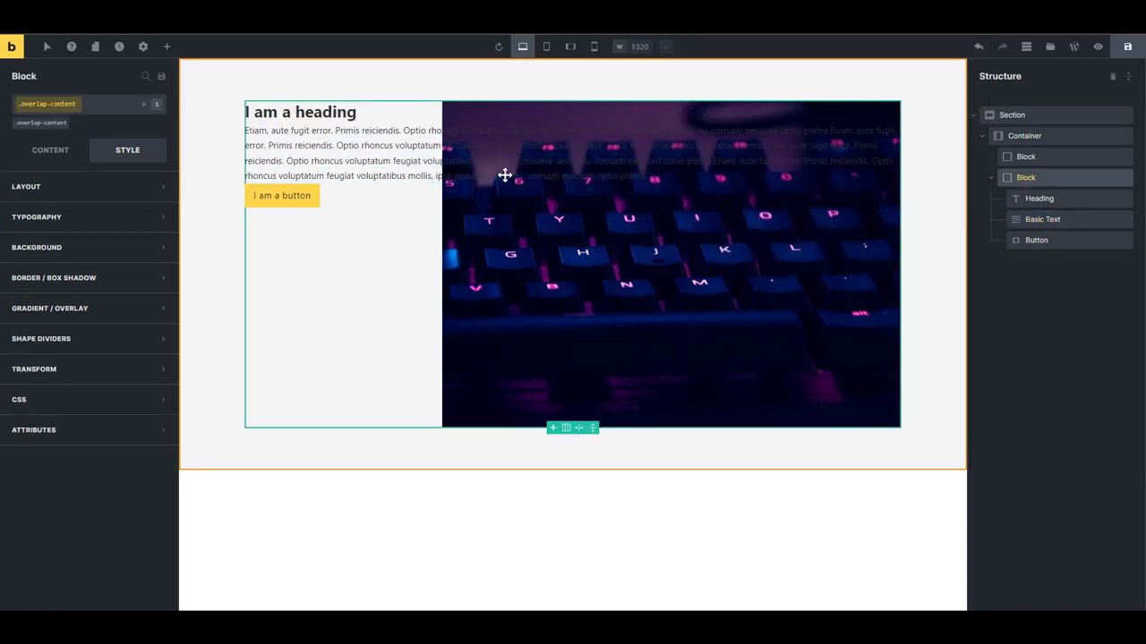
Step: Set .overlap-content to a column direction, centred main axis and 2rem row gap
click(46, 152)
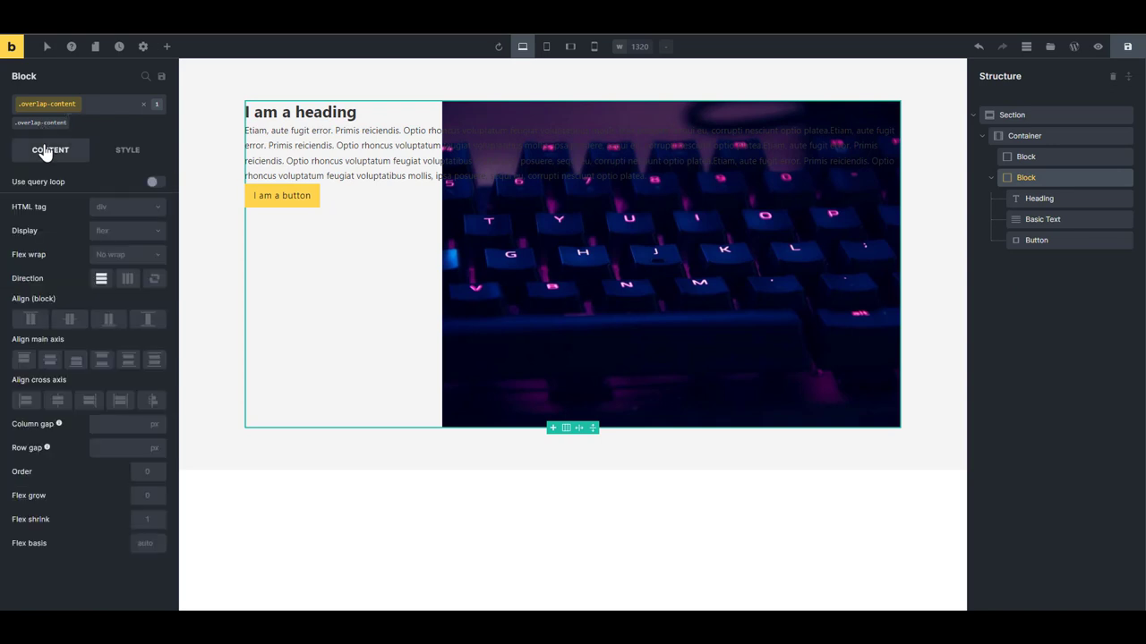
click(103, 281)
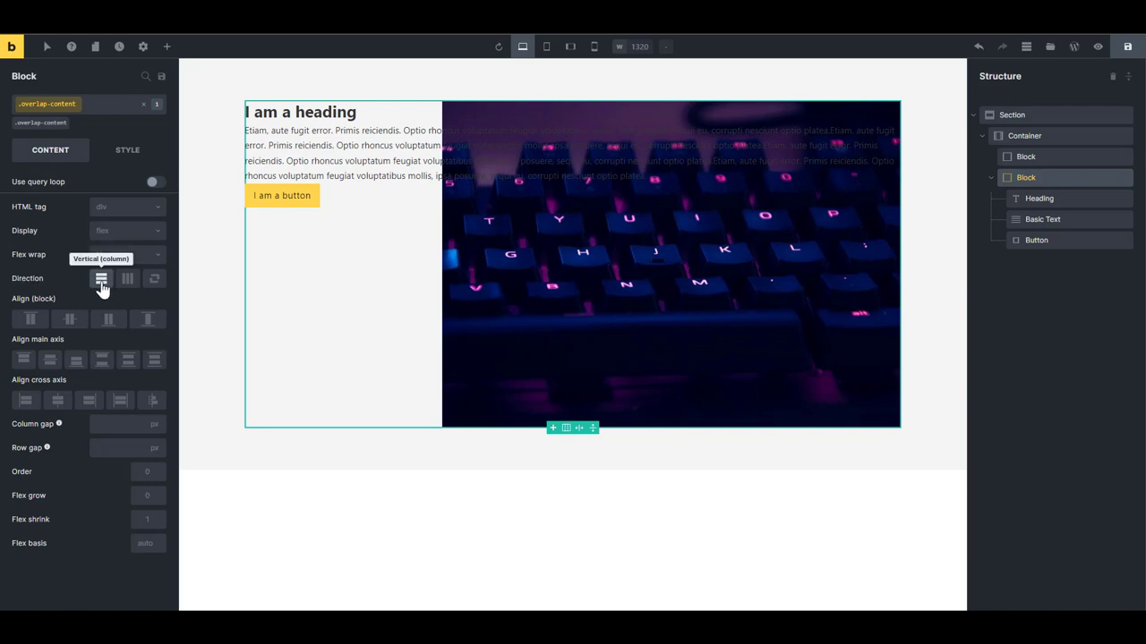
click(50, 360)
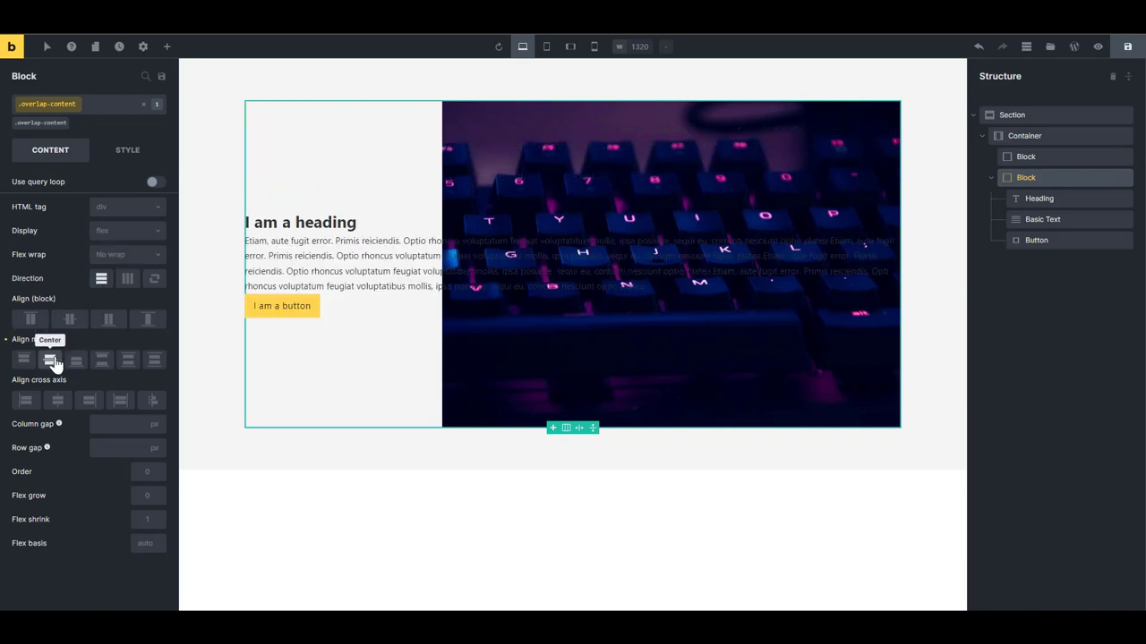
text(2rem)
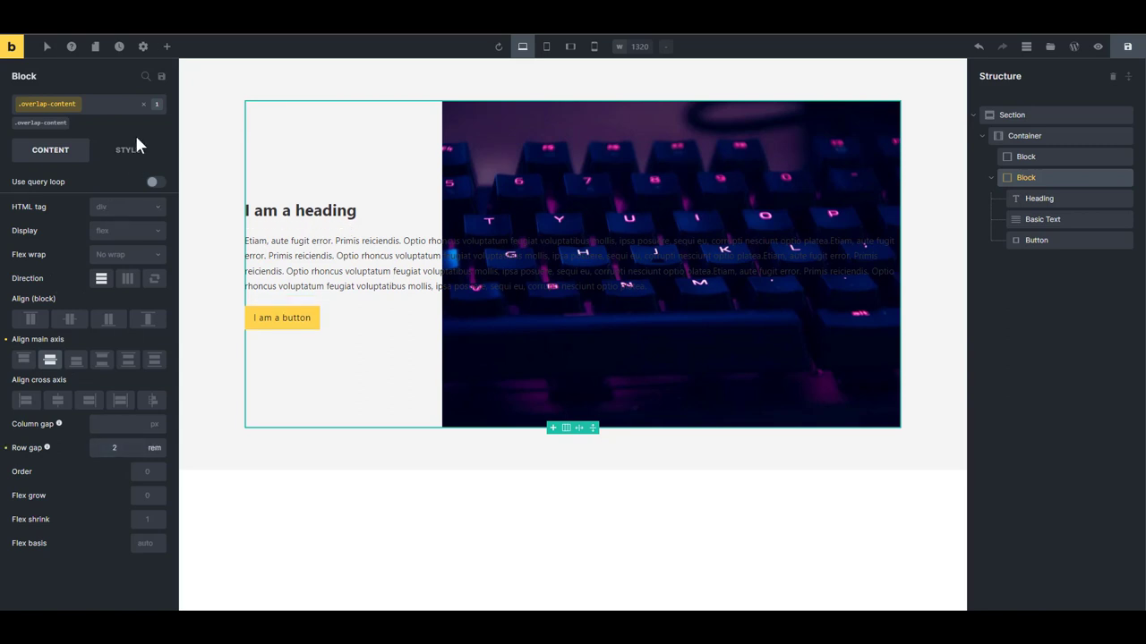
click(134, 148)
click(82, 247)
Step: Give the card a #f5f5f5 background and 5rem top and bottom margins
click(157, 275)
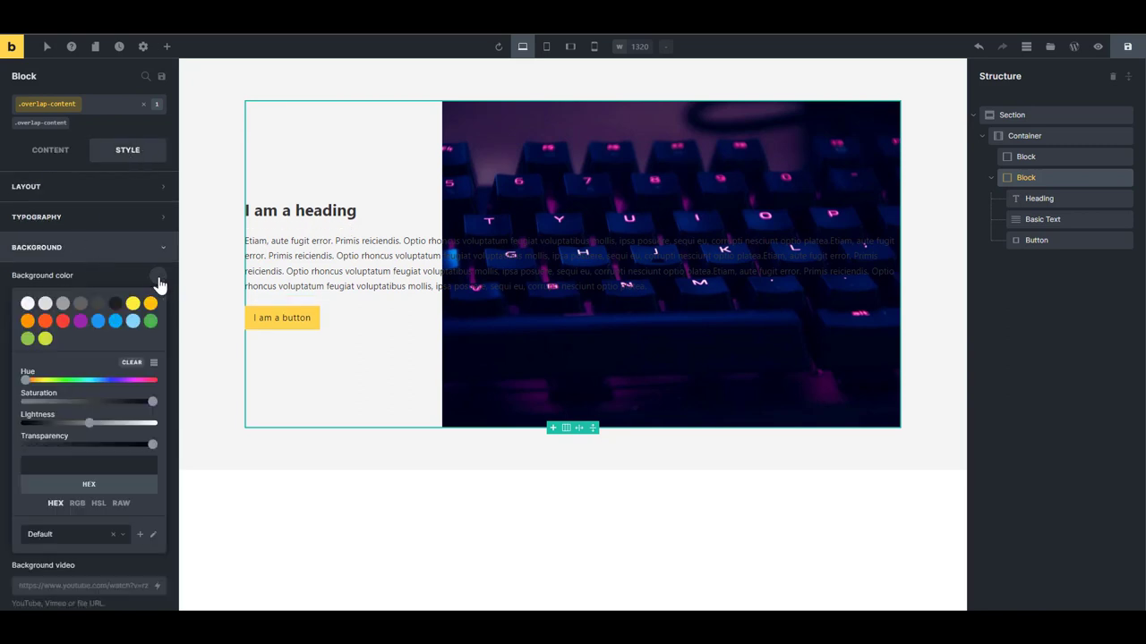
click(28, 303)
click(76, 188)
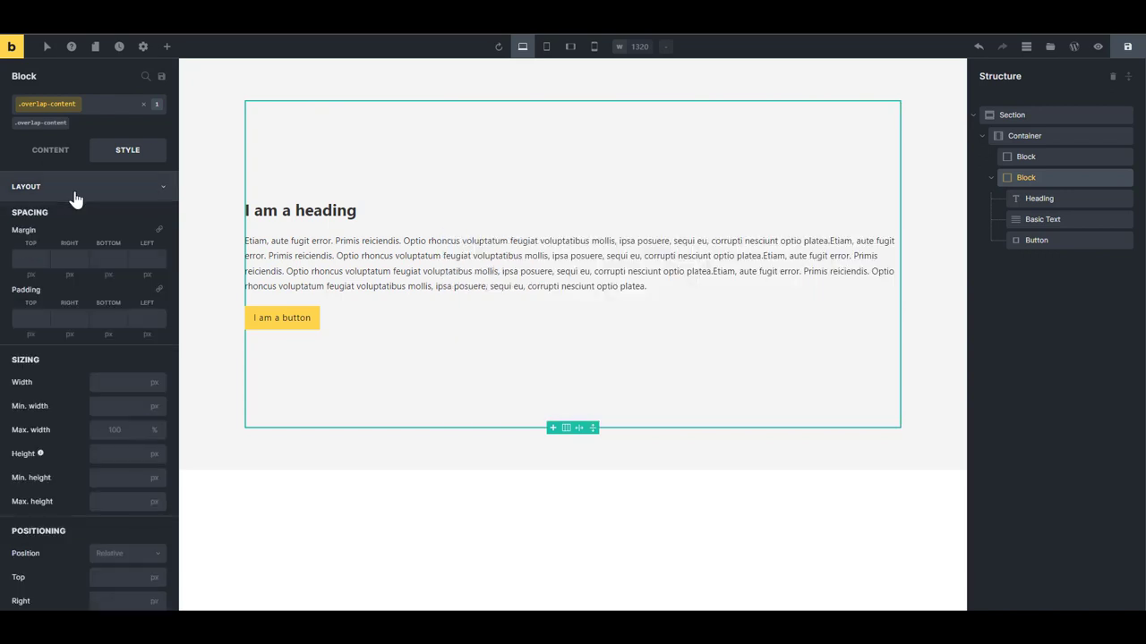
click(29, 259)
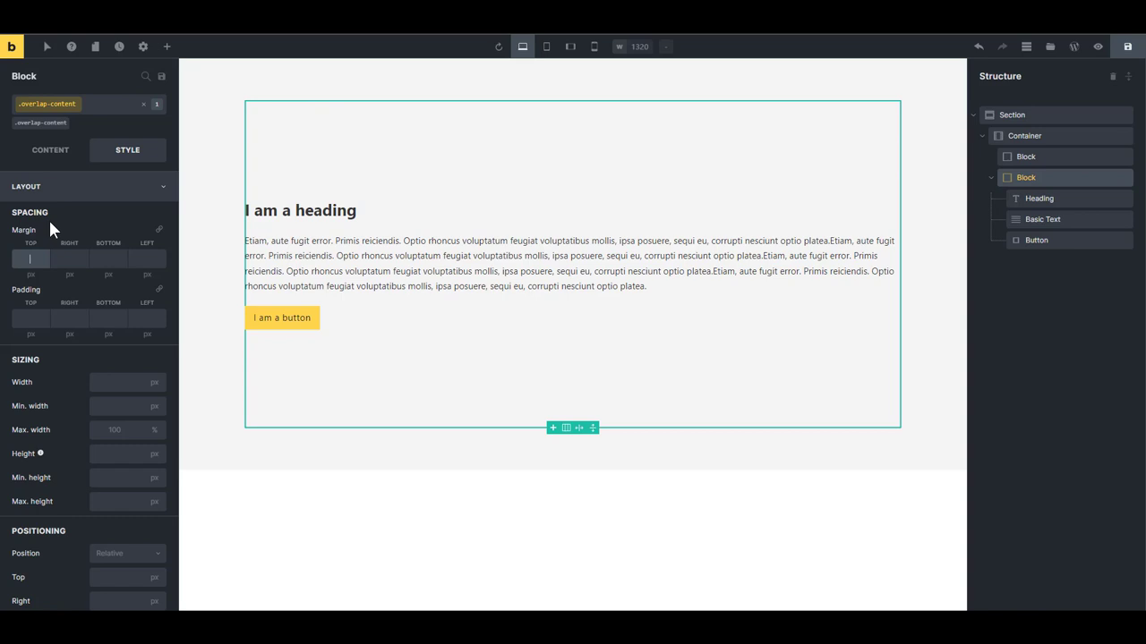
text(5rem)
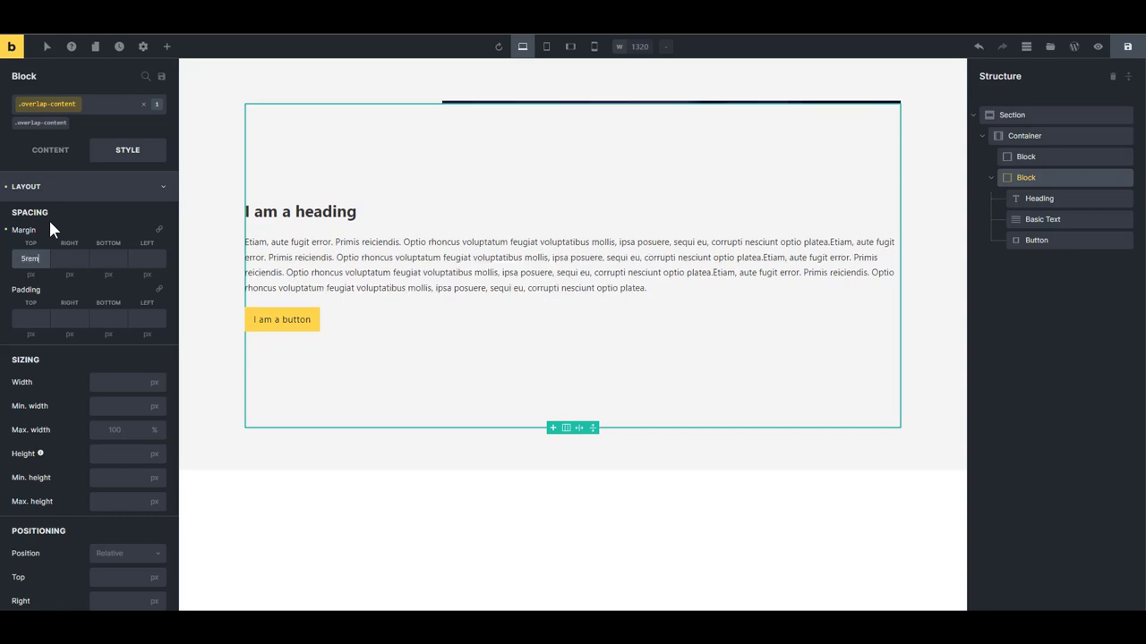
key(Tab)
key(Tab)
text(5rem)
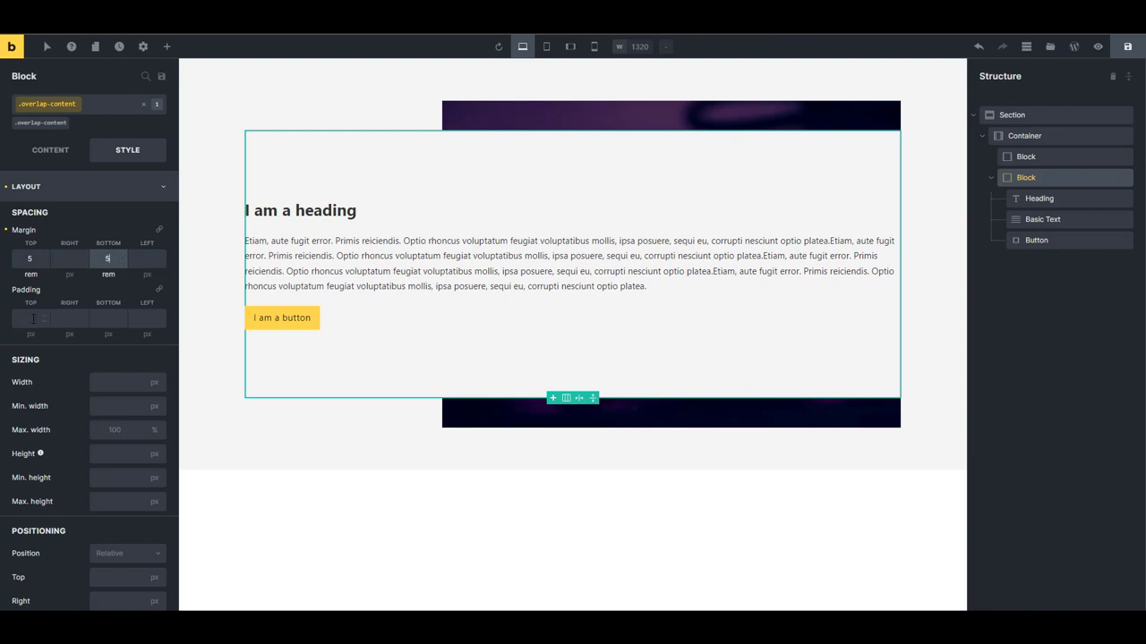
Step: Set the card's padding to 4rem on all sides and max width to 50%
click(31, 319)
text(4)
key(Return)
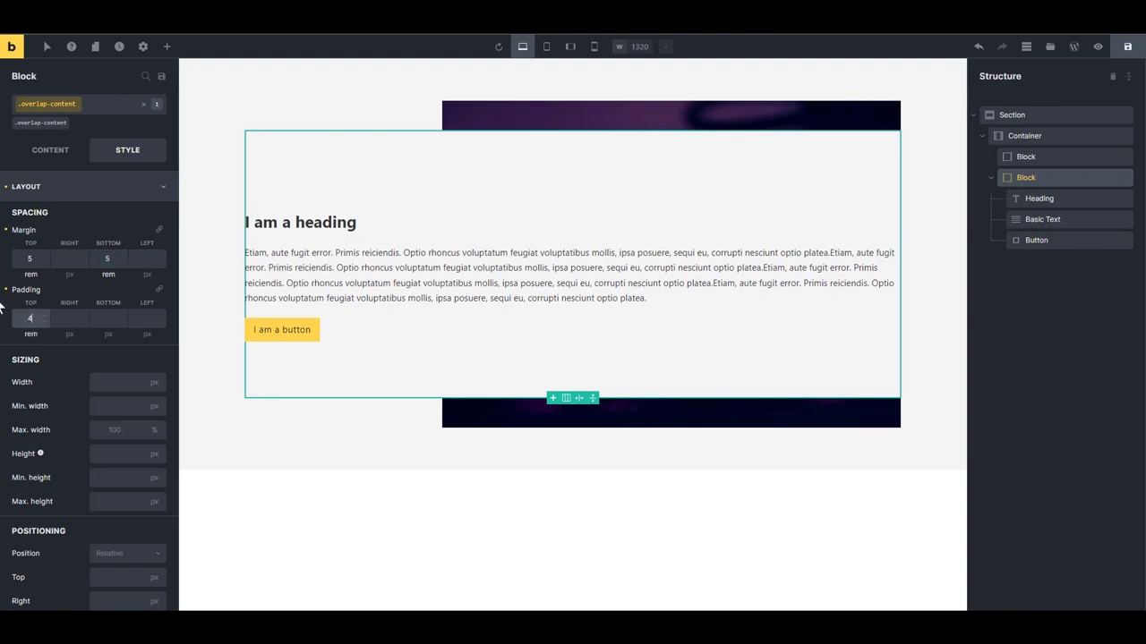
click(159, 290)
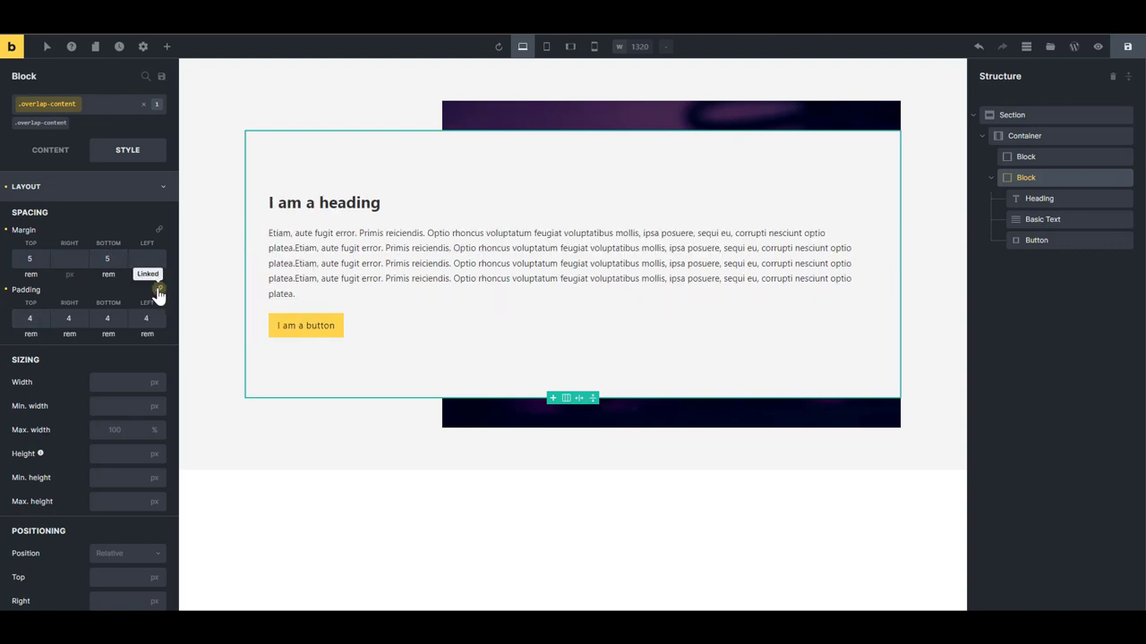
click(116, 430)
text(50)
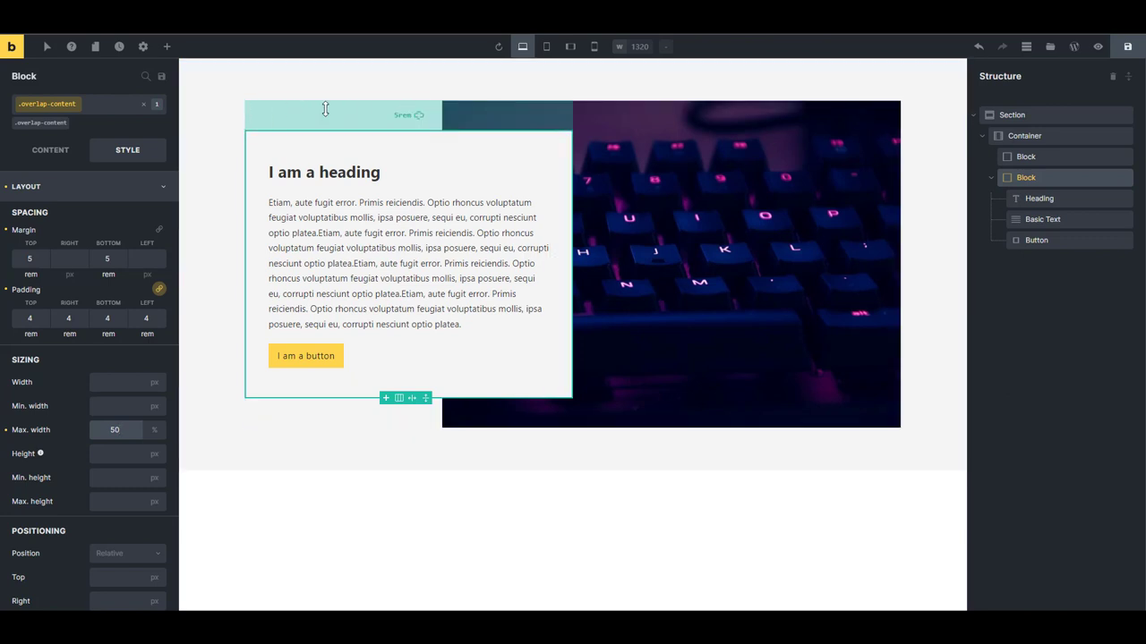
Step: Try a 60% card width, revert to 50%, and make the card background white
double_click(115, 430)
text(60)
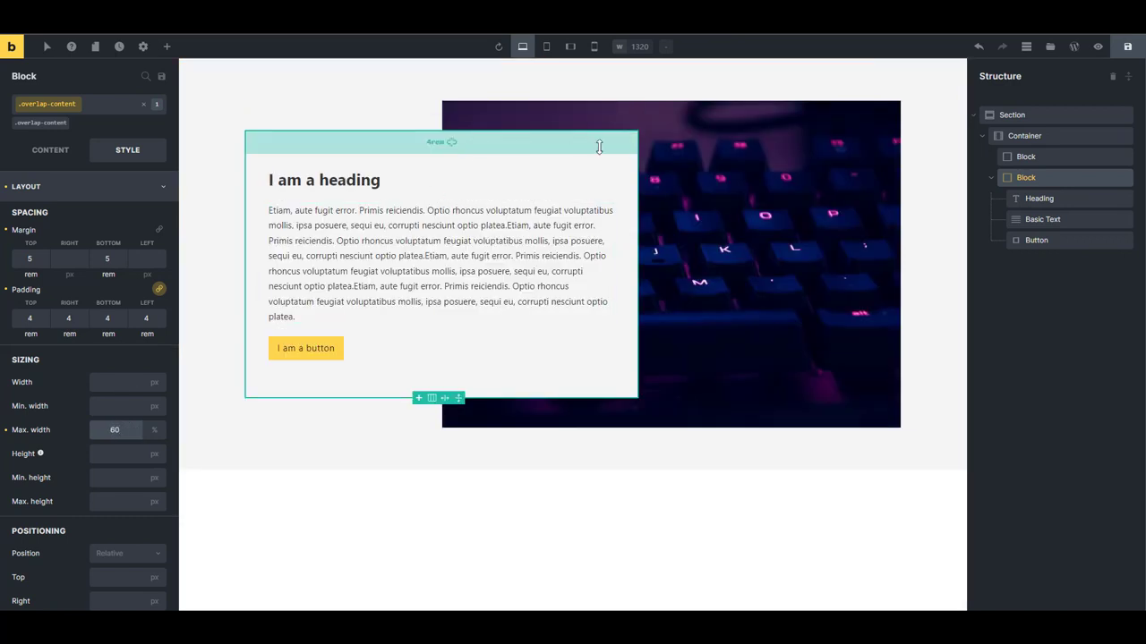
double_click(117, 429)
text(50)
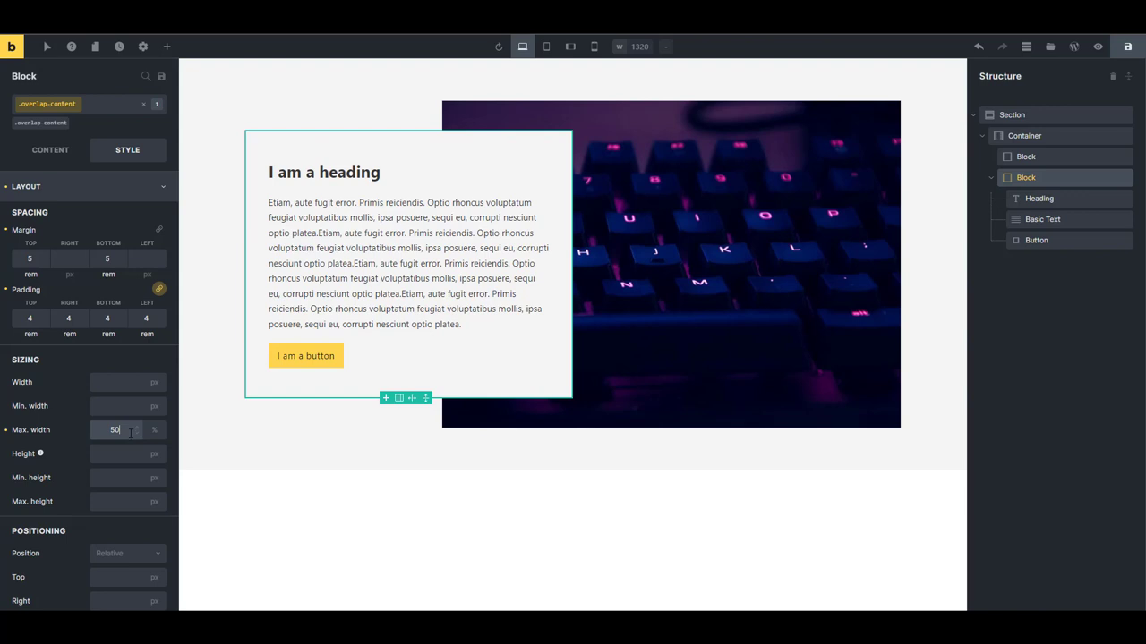
click(106, 188)
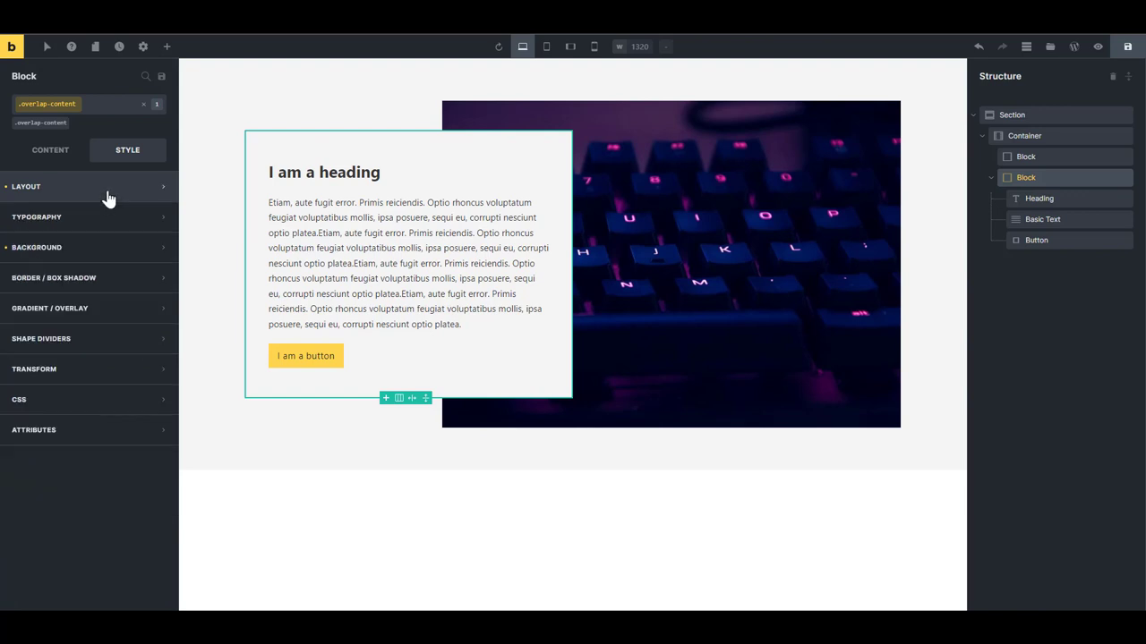
click(97, 248)
click(157, 275)
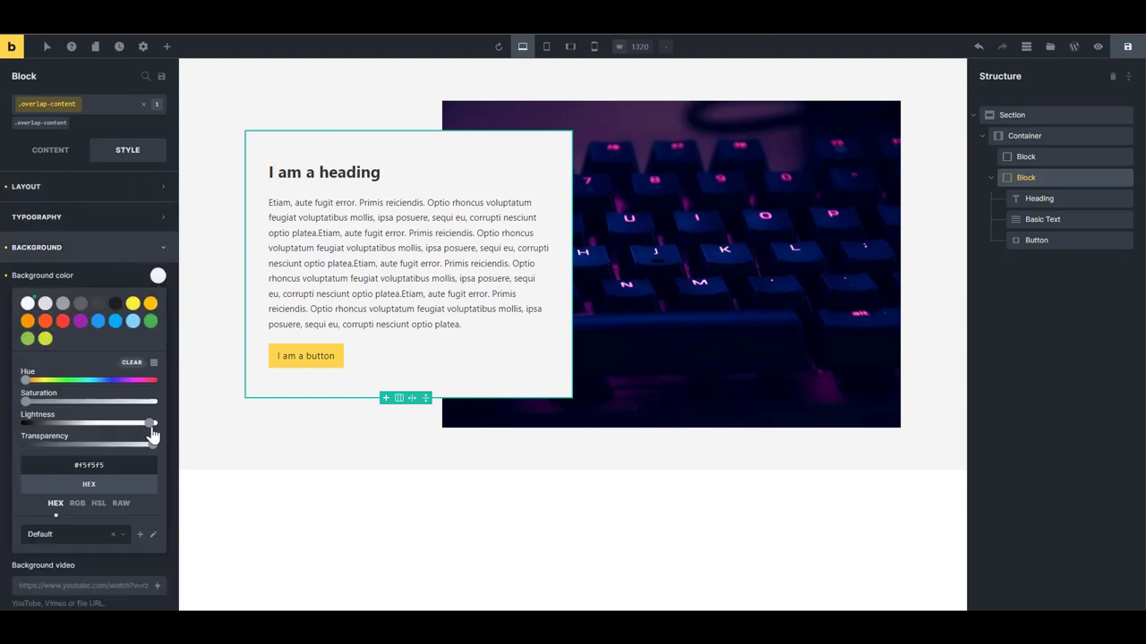
click(936, 209)
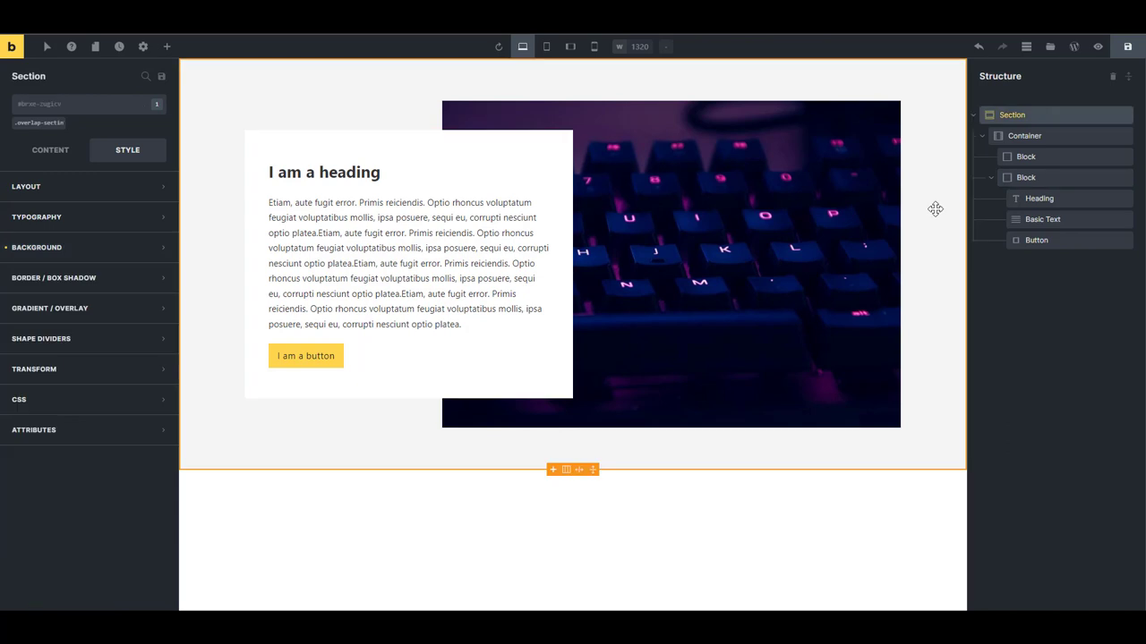
Step: Collapse the section and duplicate it with Ctrl+D
click(974, 116)
key(ctrl+d)
scroll(762, 299, down, 2)
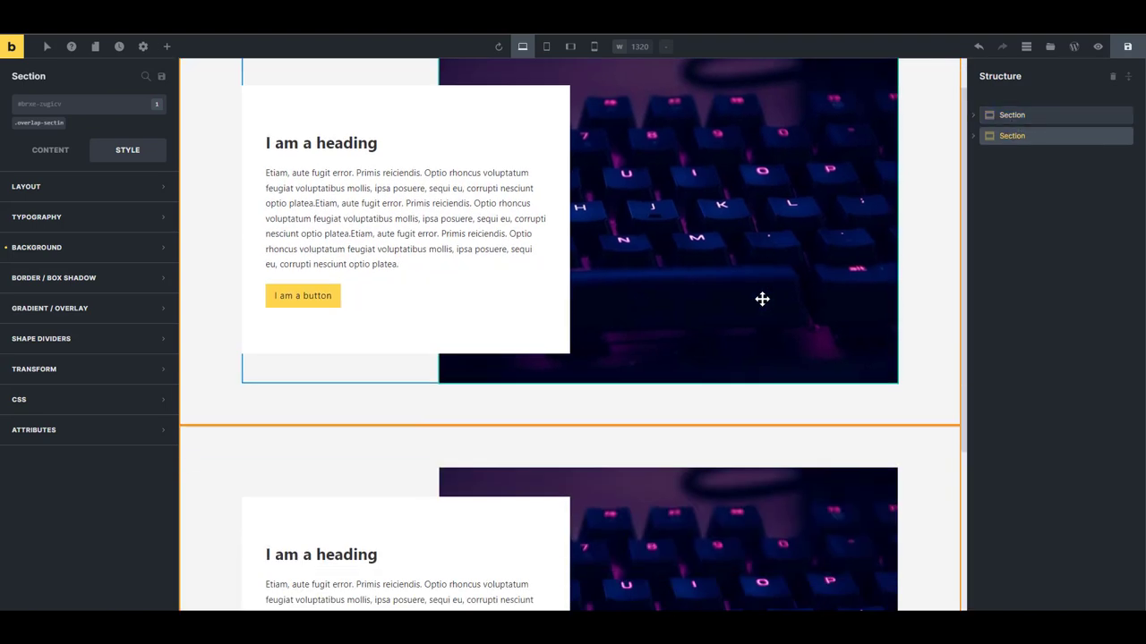
scroll(860, 260, up, 2)
click(1011, 115)
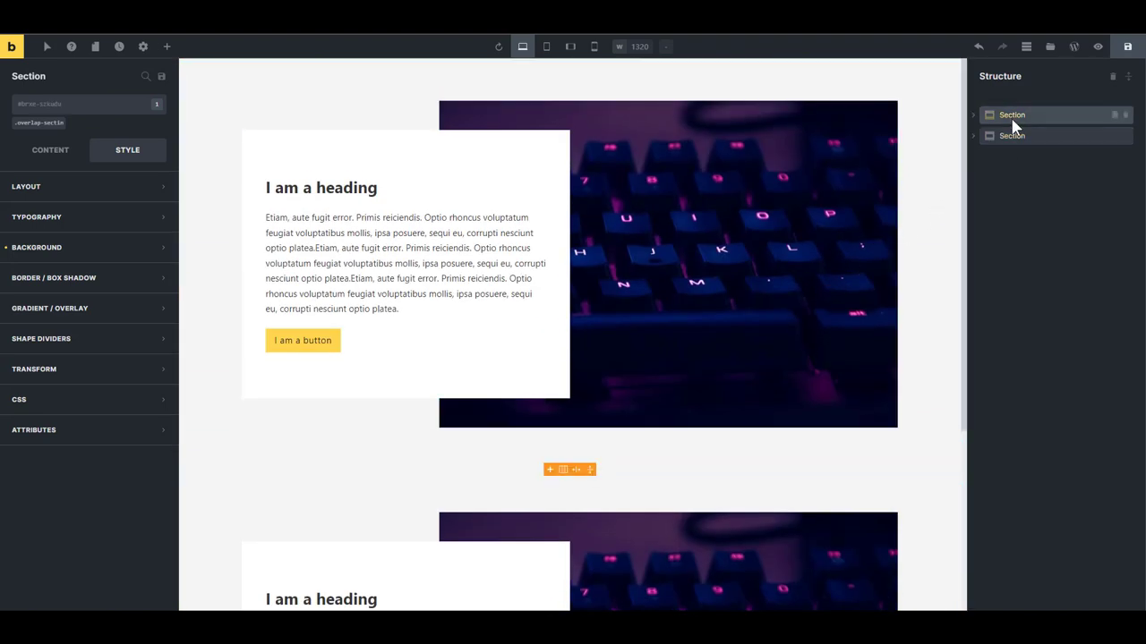
click(31, 126)
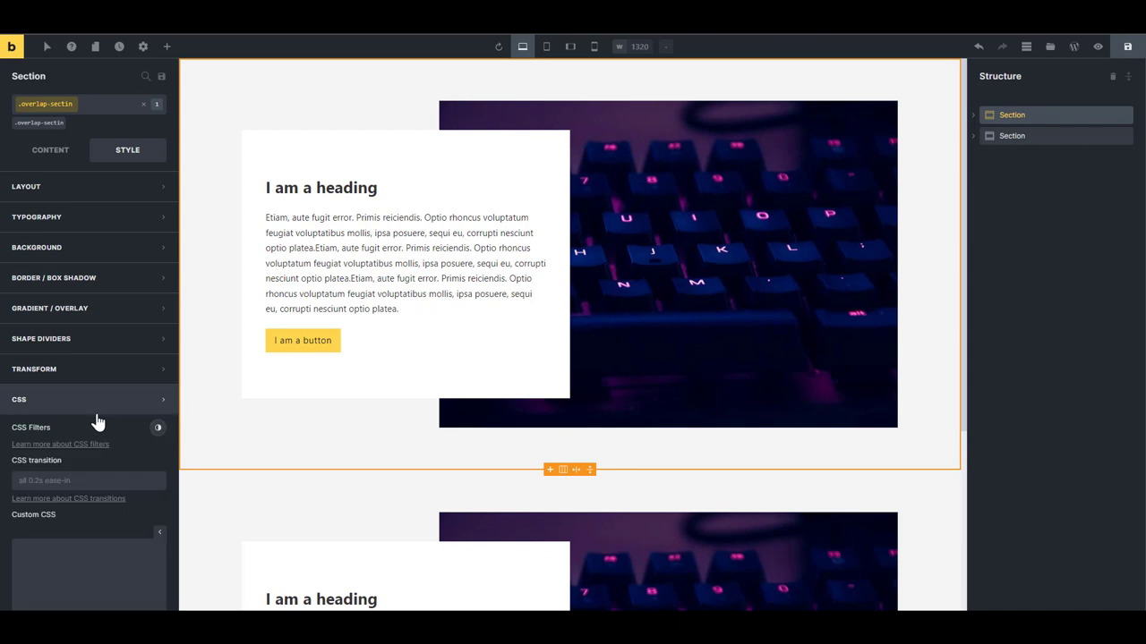
click(36, 403)
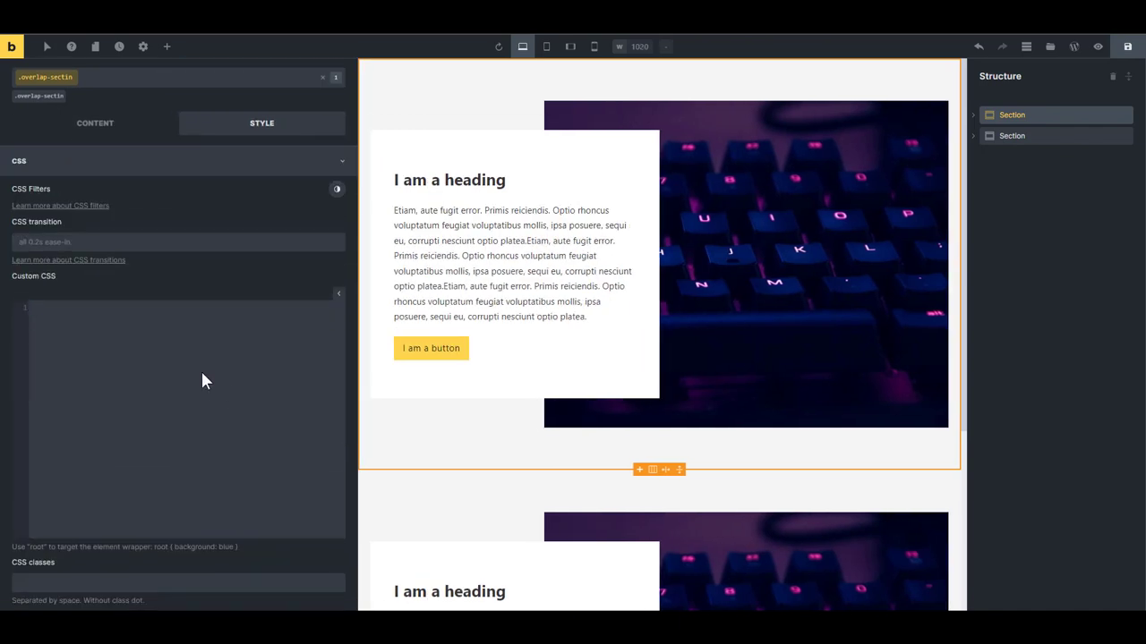
text(@)
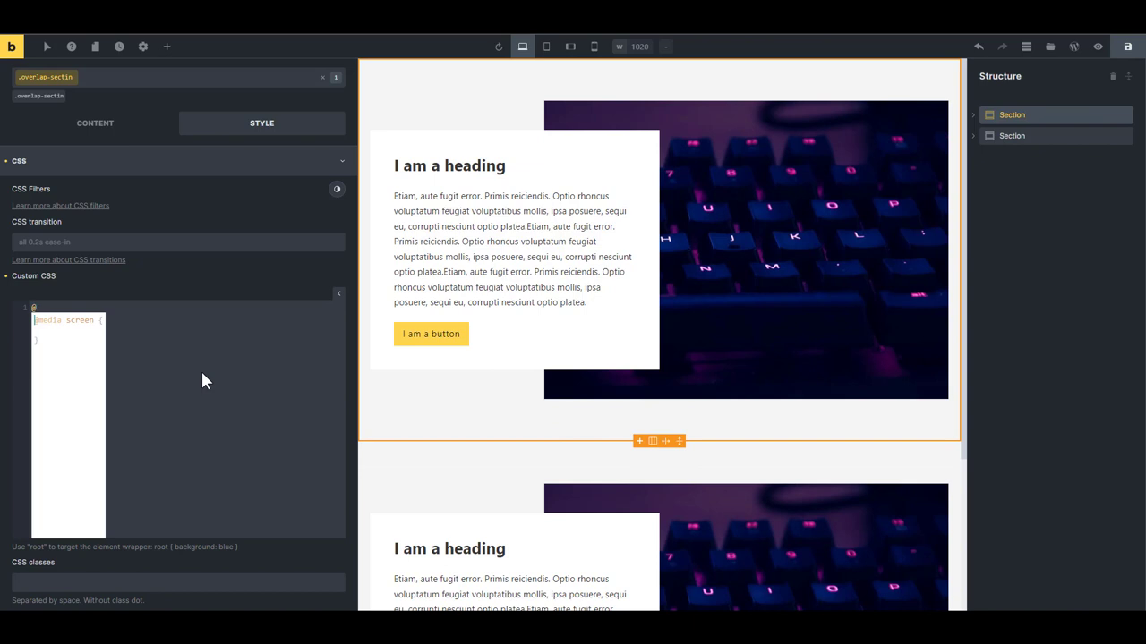
text(media ()
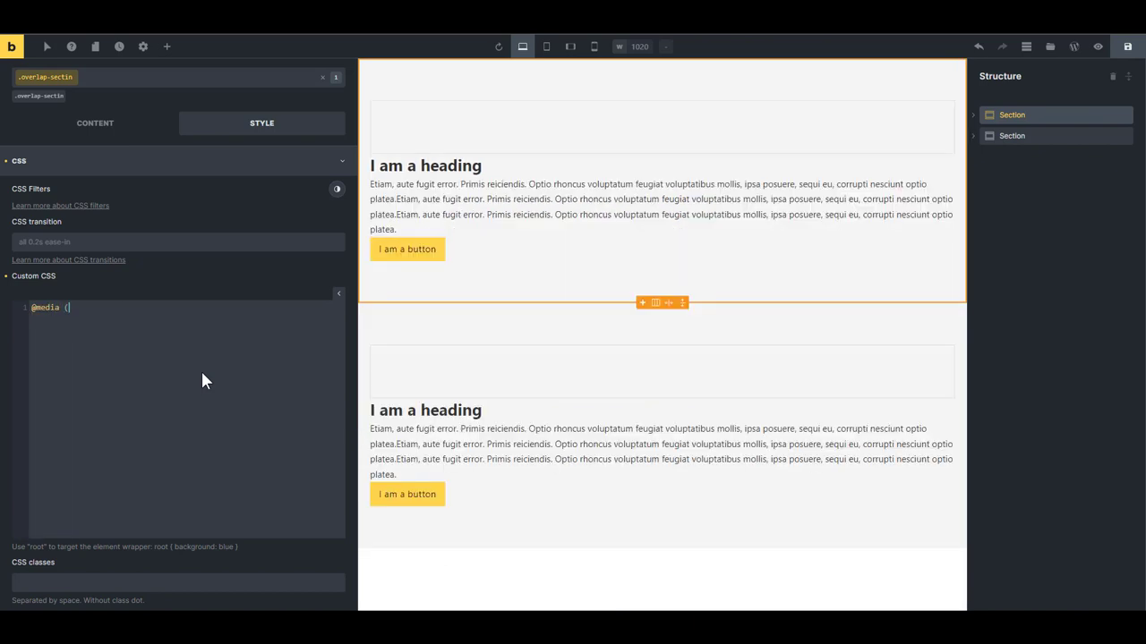
text(max-width)
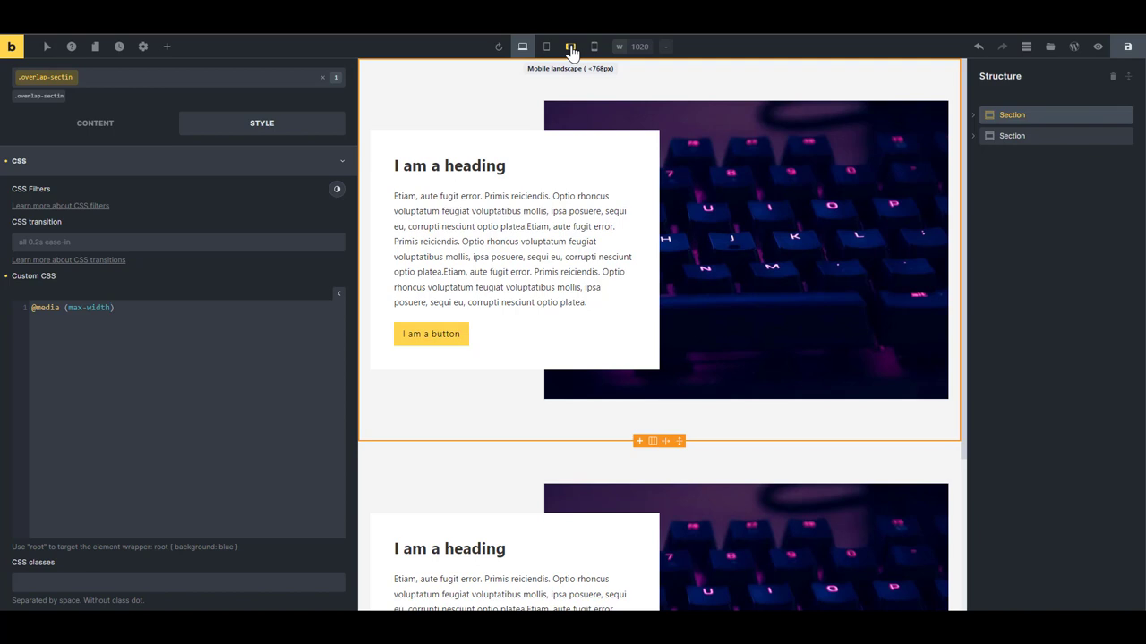
Step: Write a 768px media query giving even sections' .overlap-container justify-content: flex-end
text(: 768px){)
key(Return)
key(Return)
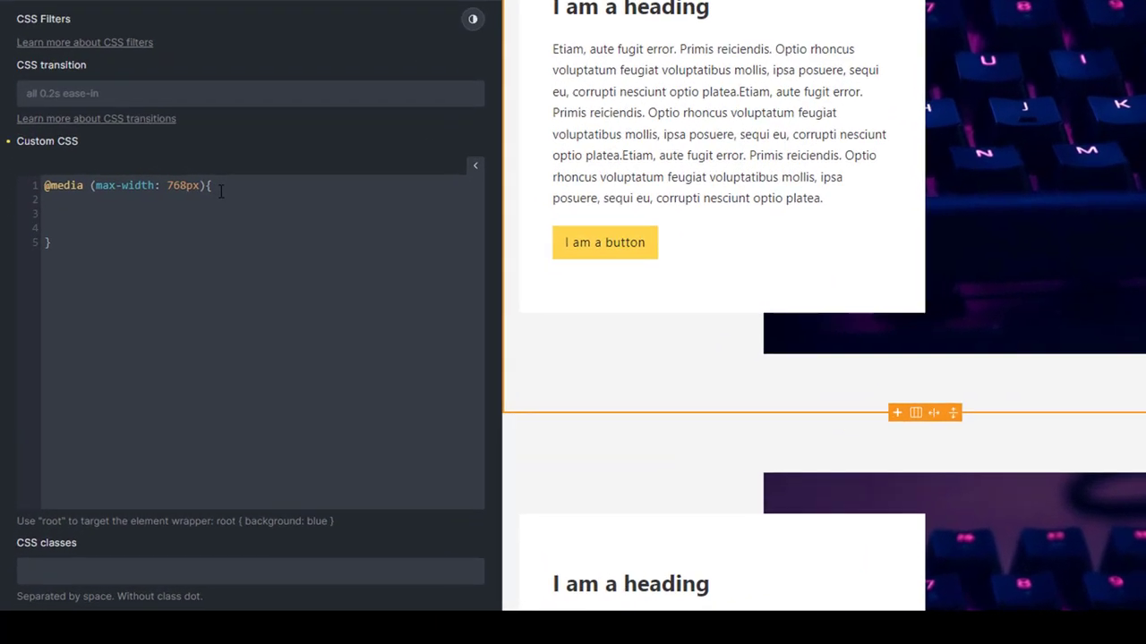
text(roo)
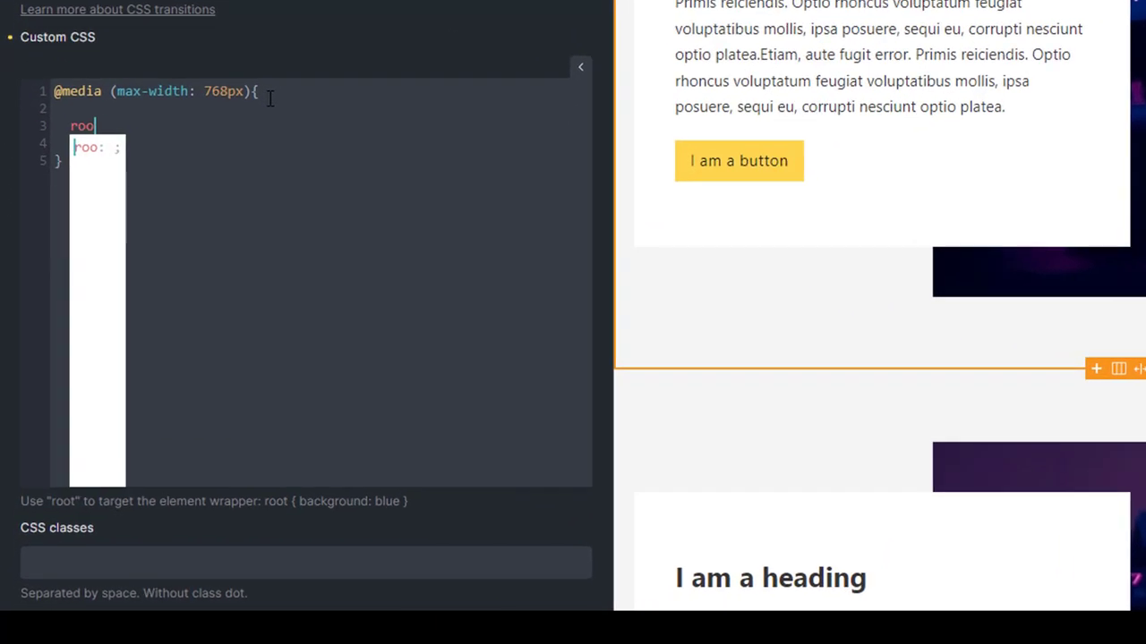
text(t:nth-of-type)
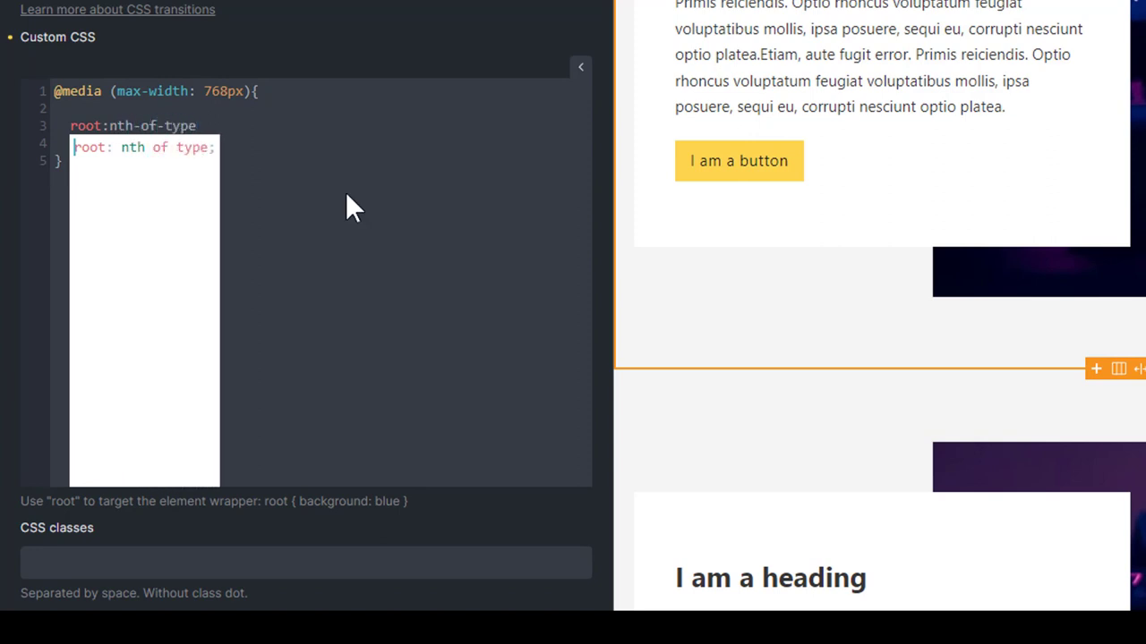
text(()
text(even)
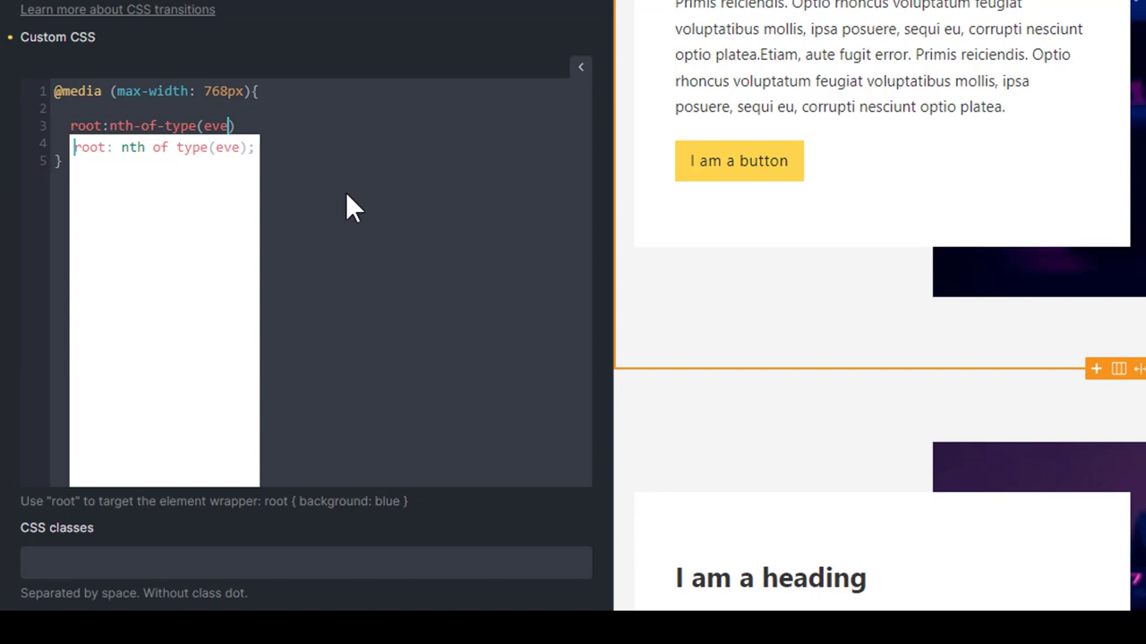
text())
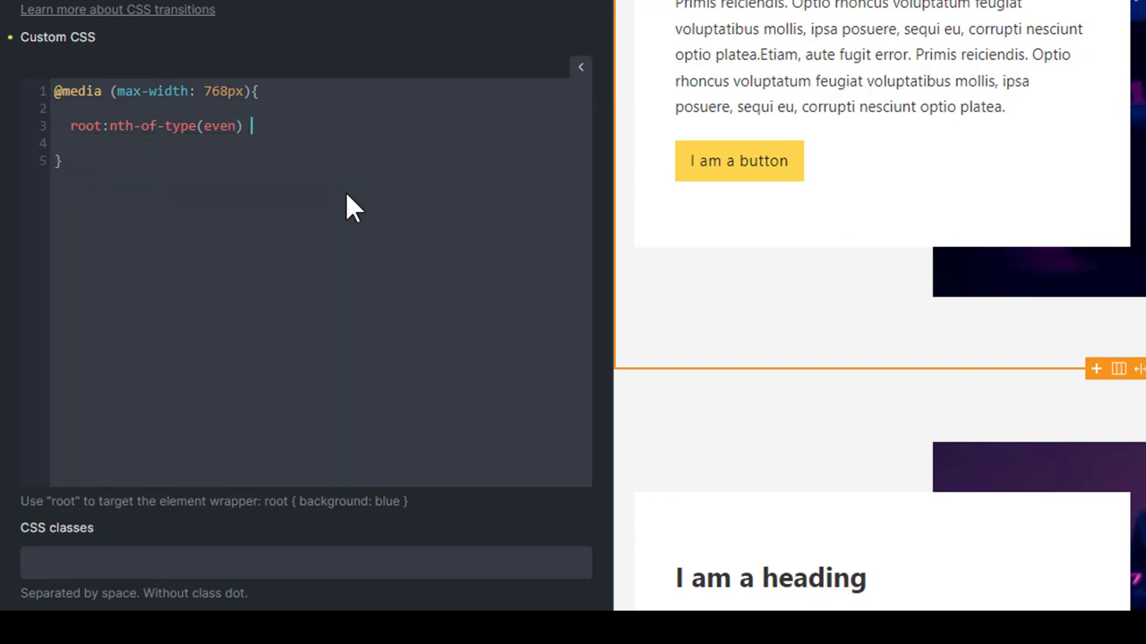
text( .overlap-container {)
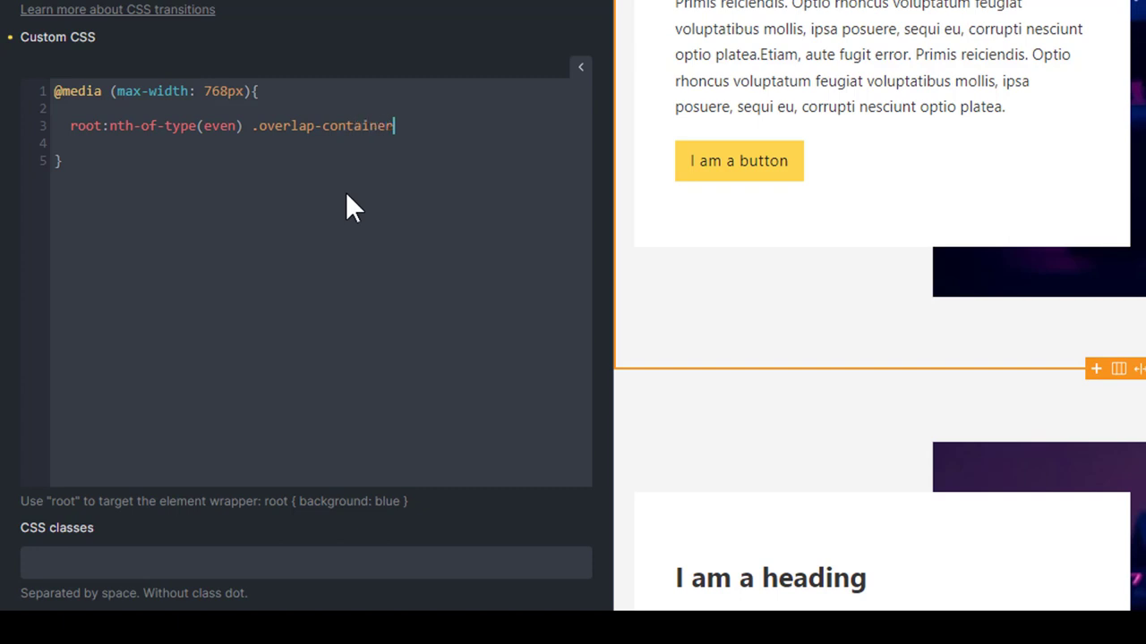
key(Return)
key(Return)
text(})
text(t)
key(BackSpace)
text(justi)
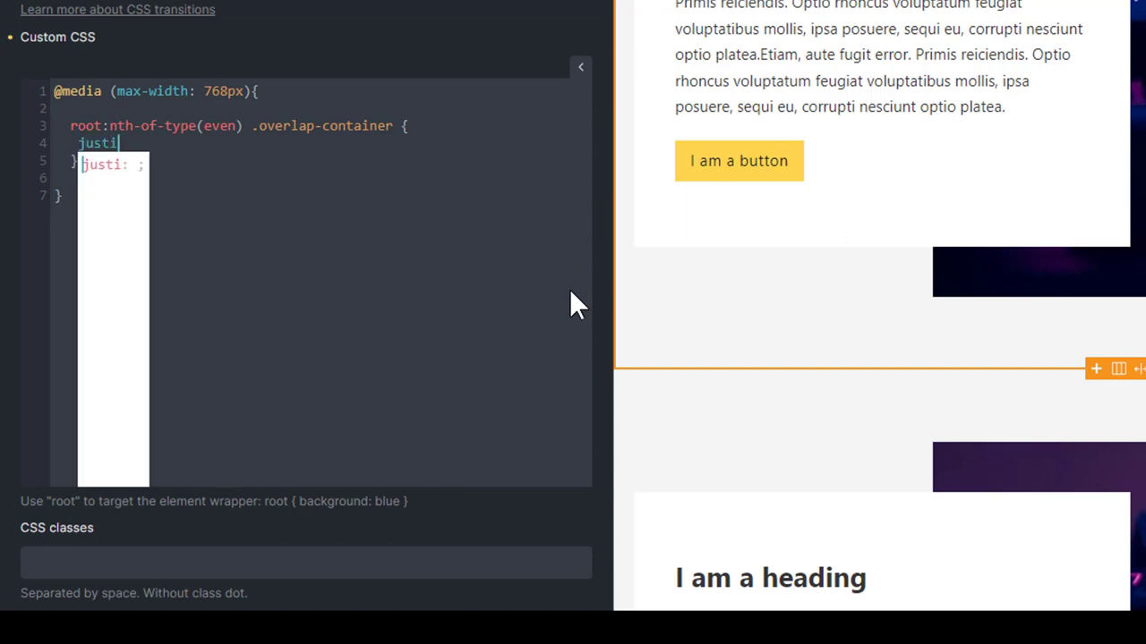
text(fy-content)
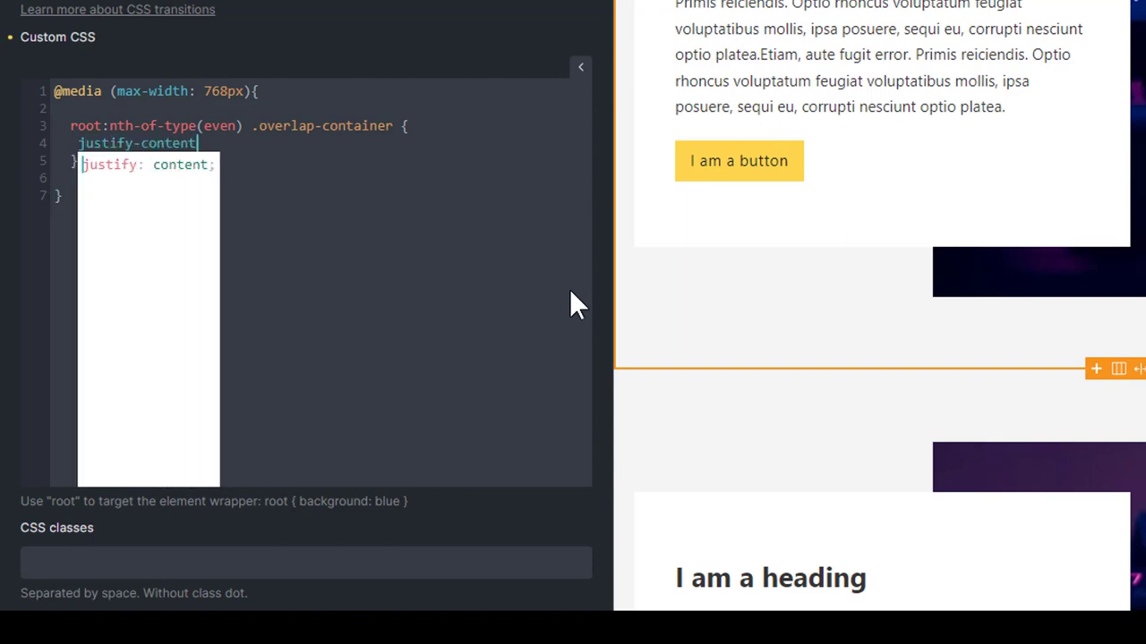
text(: fle)
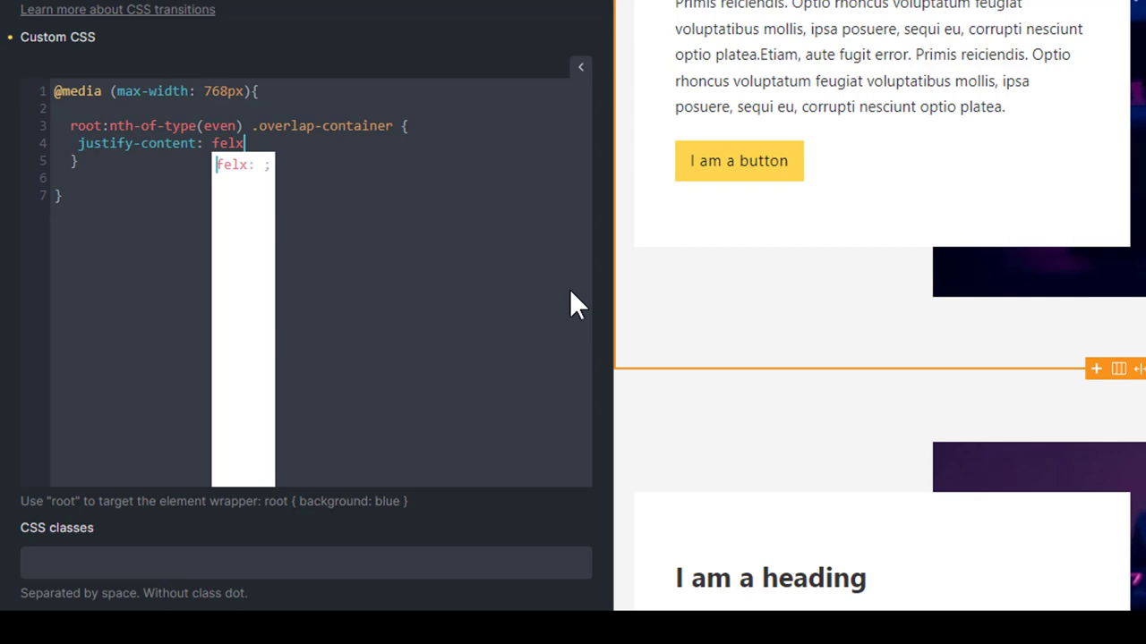
text(x-end;)
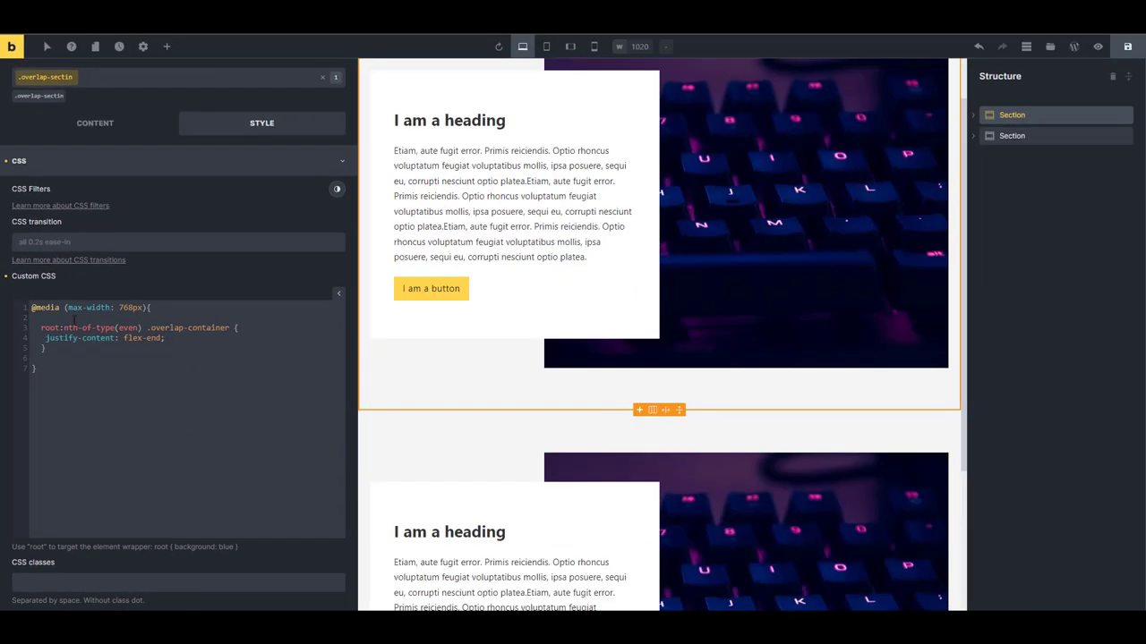
Step: Change the media query from max-width to min-width and begin a second root:nth-of-type(even) rule
drag(69, 307, 83, 307)
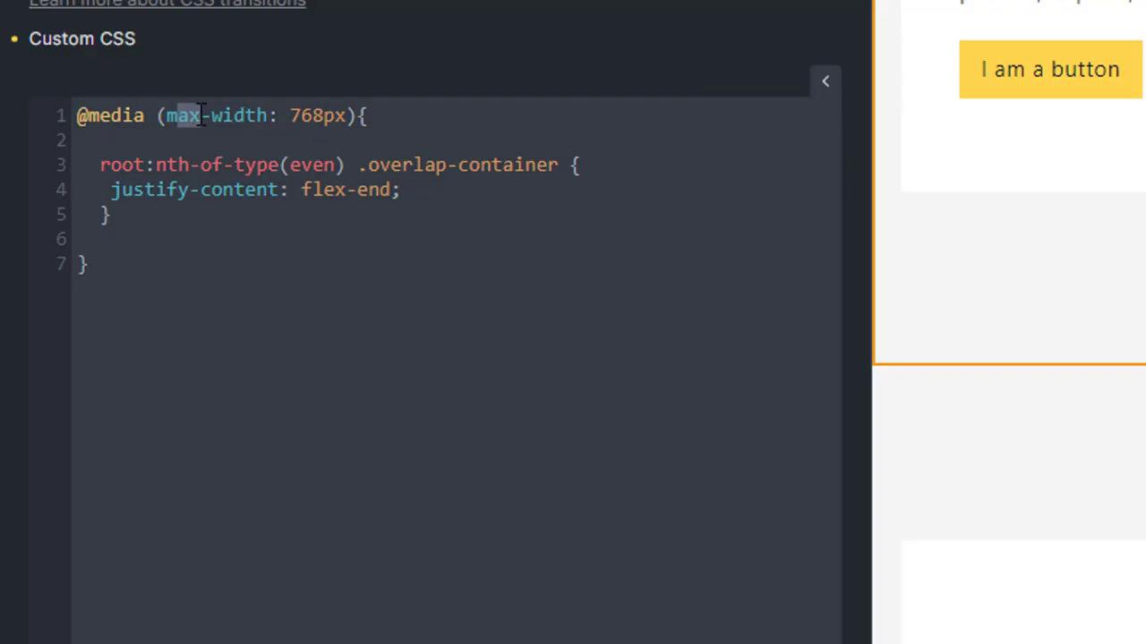
text(min)
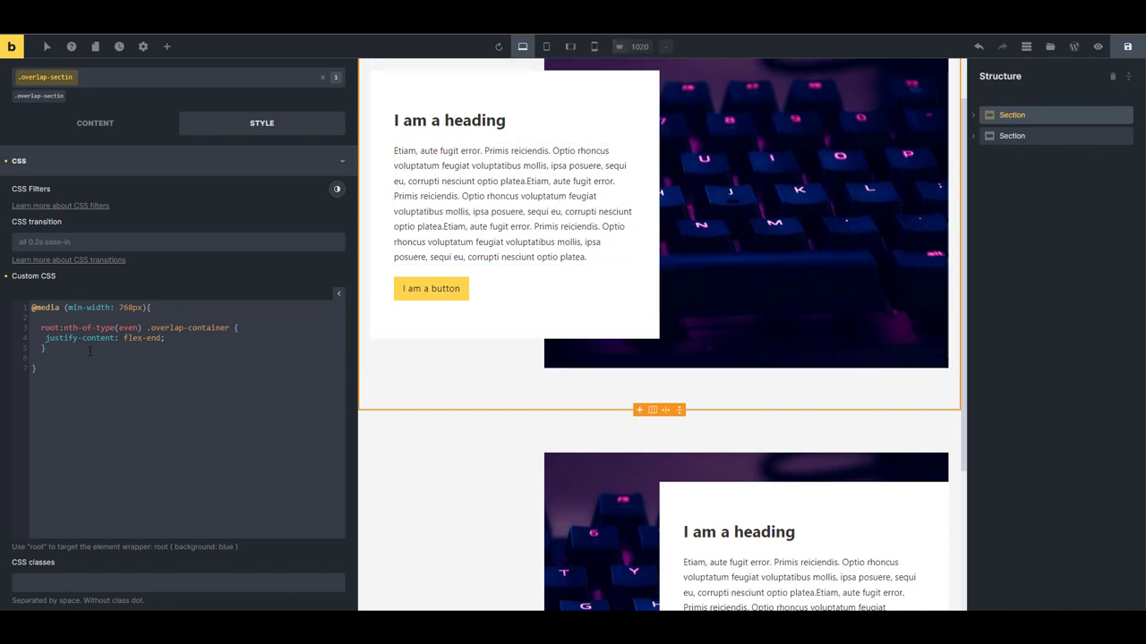
text(root:nth-of)
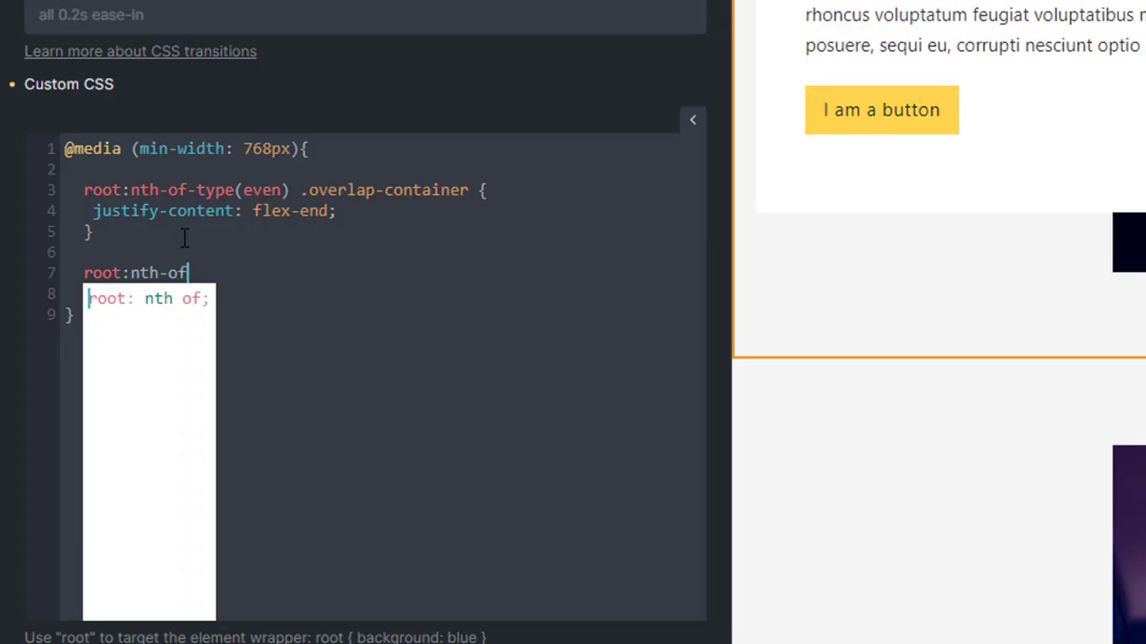
text(-type(eve)
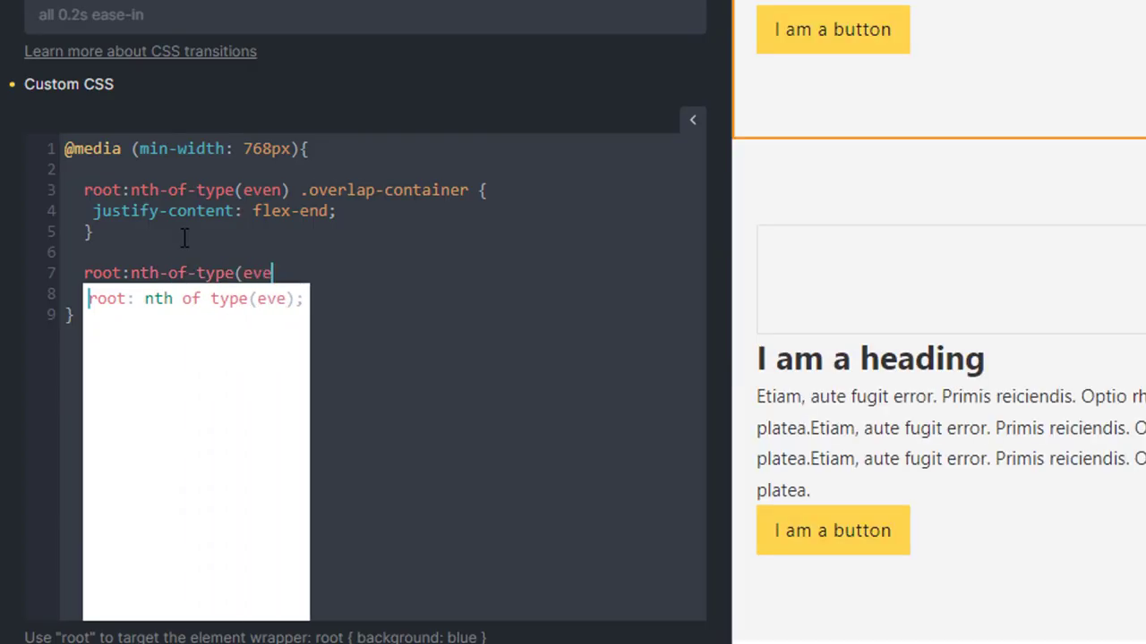
text(n) {)
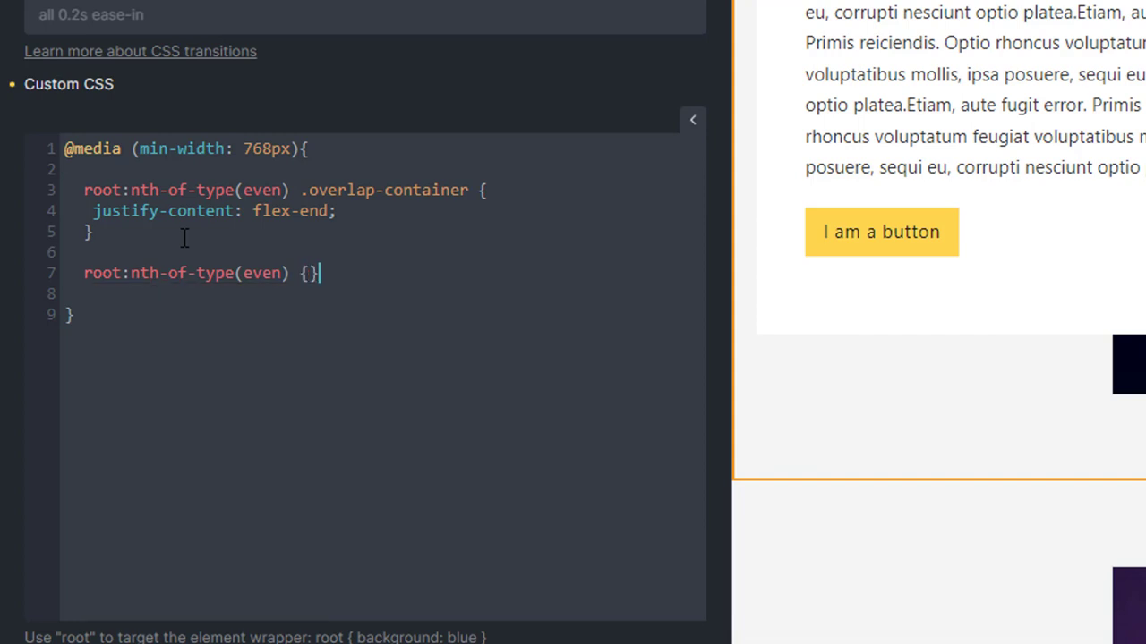
Step: Complete the rule as root:nth-of-type(even) .overlap-image-bg { left:0 } inside the media query
key(Return)
key(Return)
key(Return)
key(Up)
key(Up)
key(Up)
key(End)
key(Left)
text(.overlap-image-bg)
key(Down)
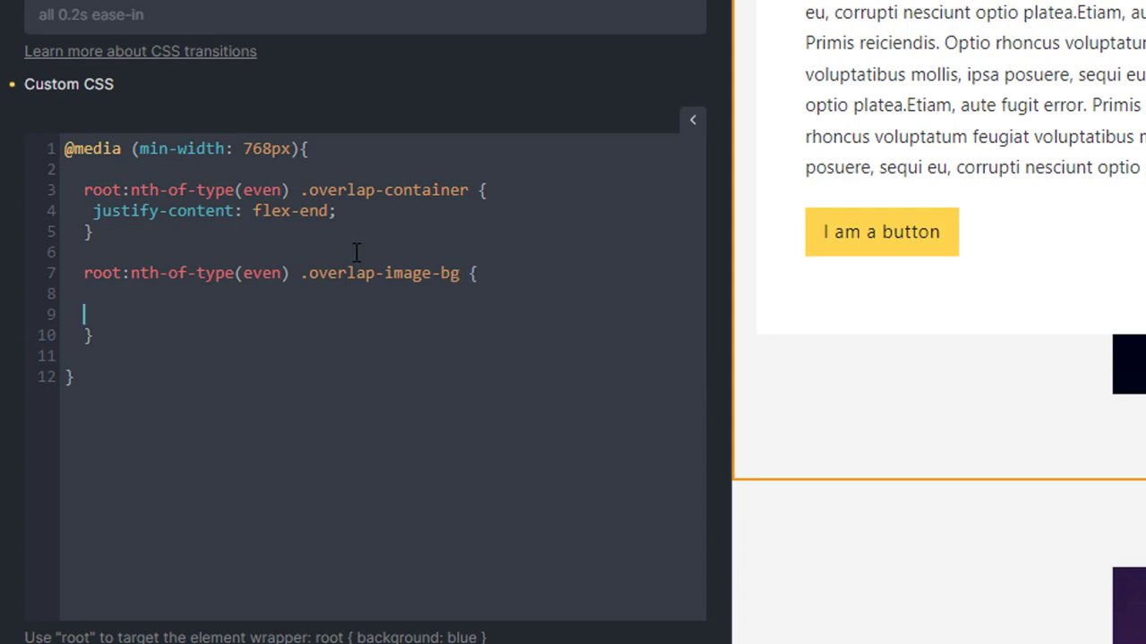
text(left:0)
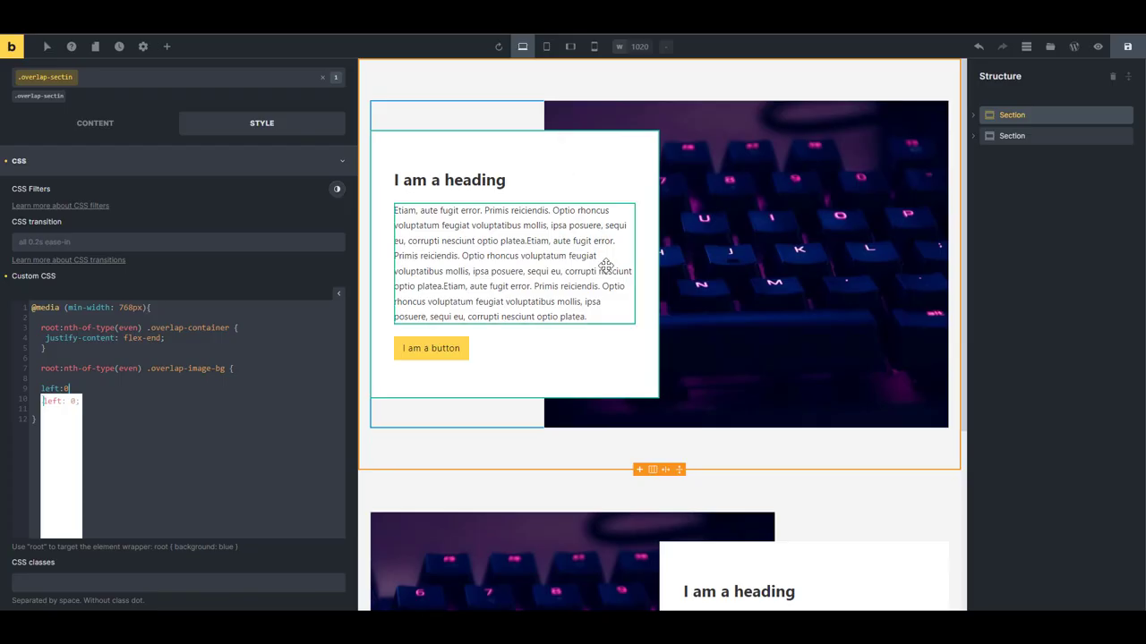
scroll(621, 451, down, 5)
scroll(614, 361, up, 2)
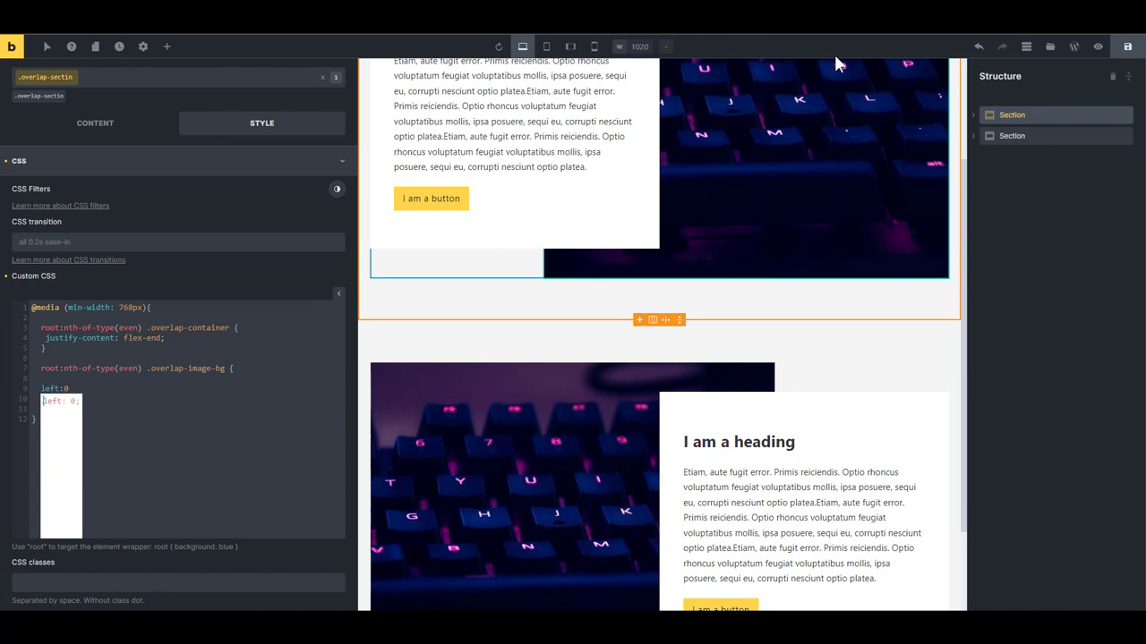
scroll(552, 471, down, 3)
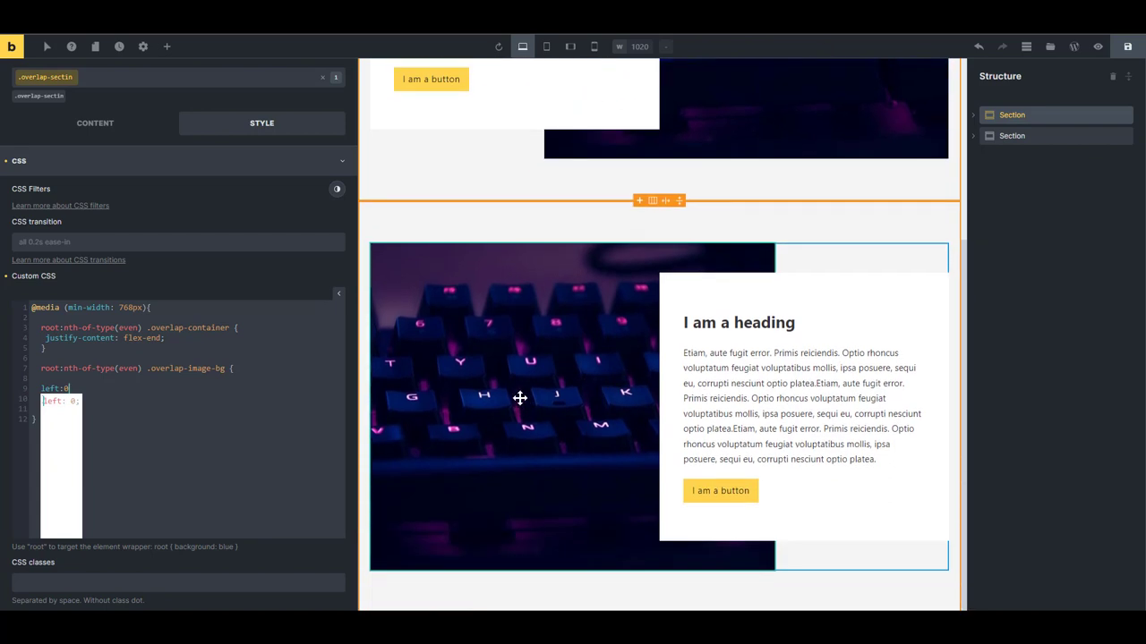
click(137, 426)
Step: Save the page and switch to preview mode with Ctrl+Shift+P
click(1128, 48)
scroll(716, 358, up, 3)
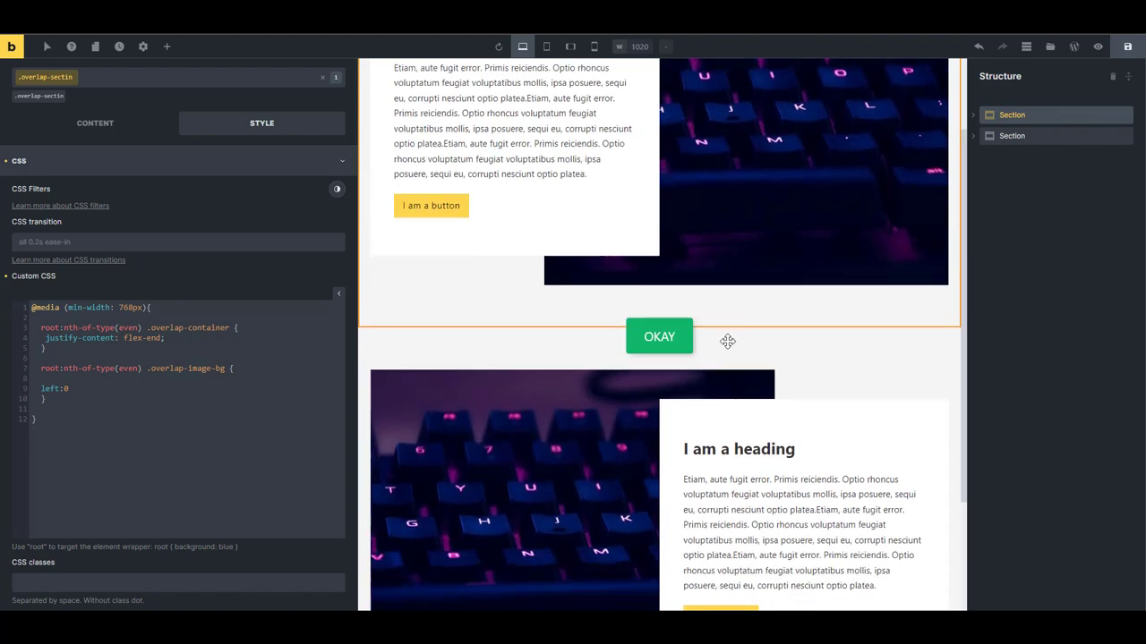
scroll(729, 353, down, 3)
scroll(734, 365, up, 4)
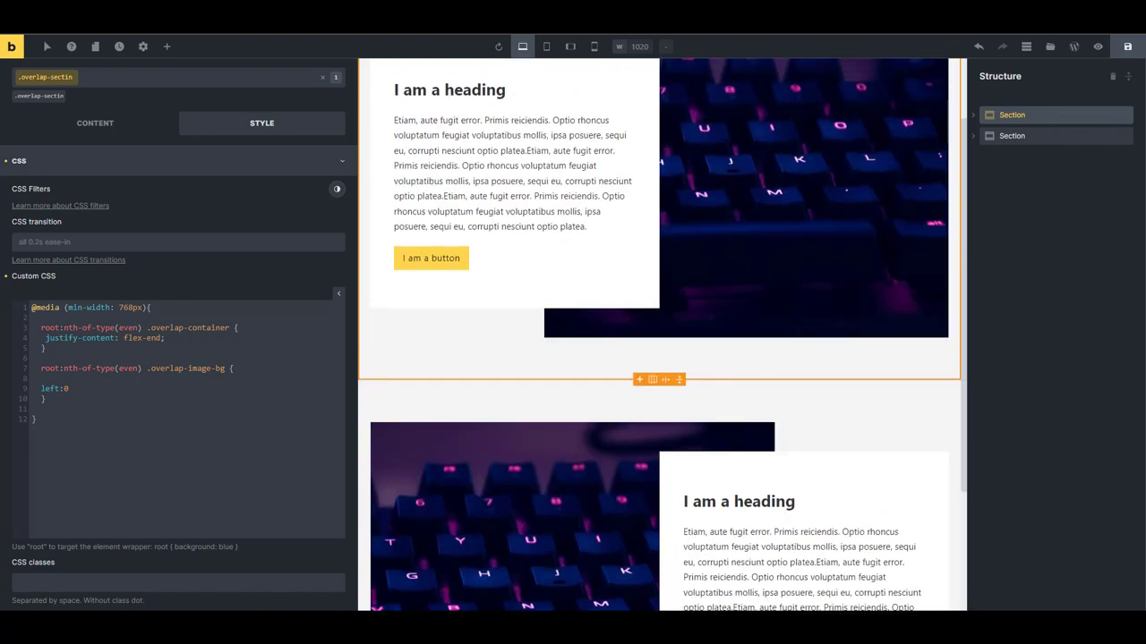
key(ctrl+shift+p)
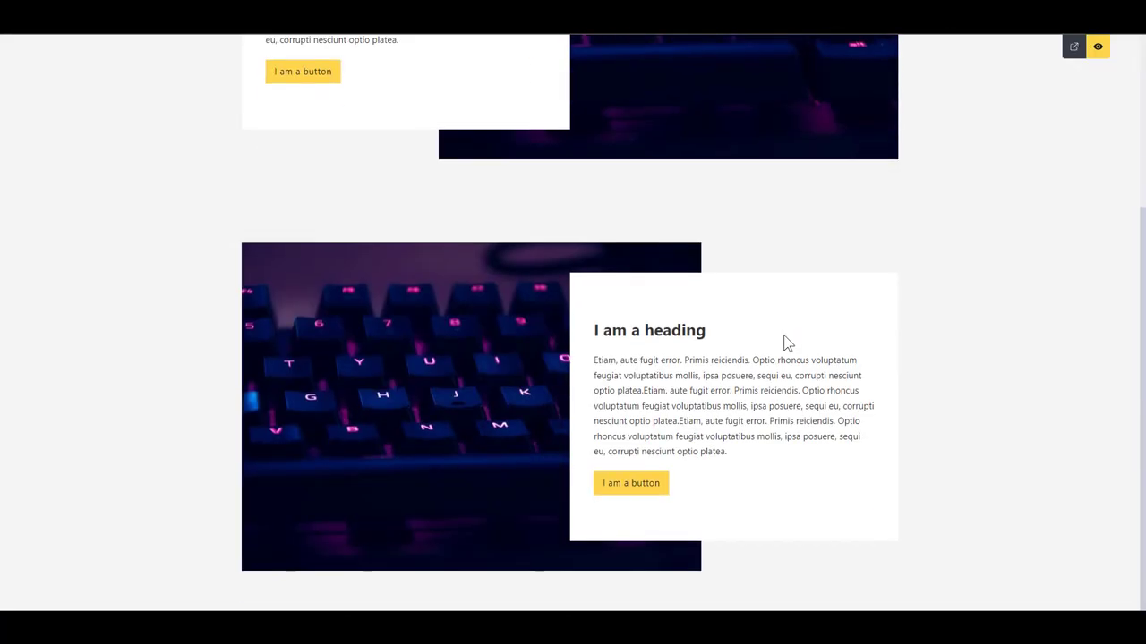
Step: Check the alternating sections on the live front-end page, then close that tab
scroll(782, 341, up, 5)
scroll(784, 338, down, 3)
click(1073, 47)
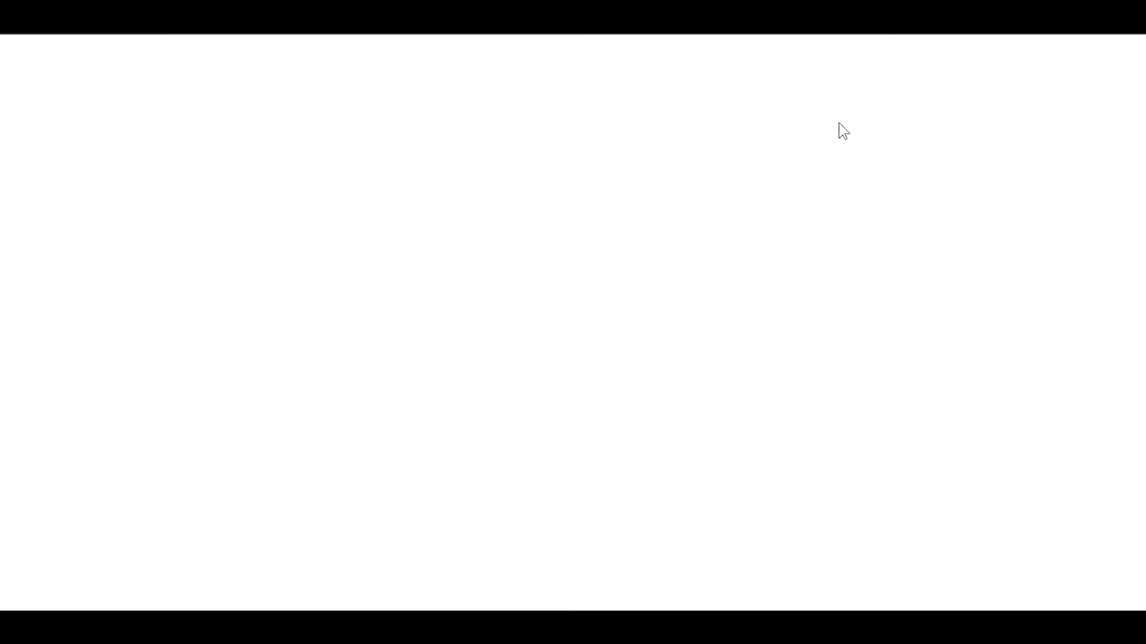
scroll(825, 300, up, 5)
scroll(823, 296, down, 3)
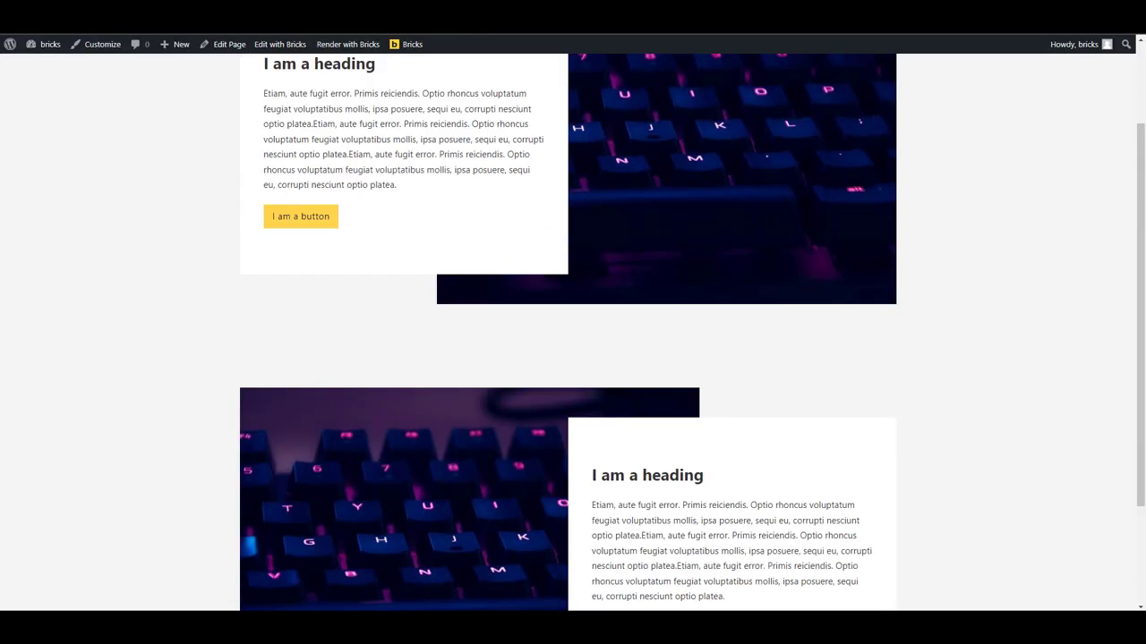
key(ctrl+w)
Step: Back in the editor, duplicate the second section to test the alternation and save
click(1097, 46)
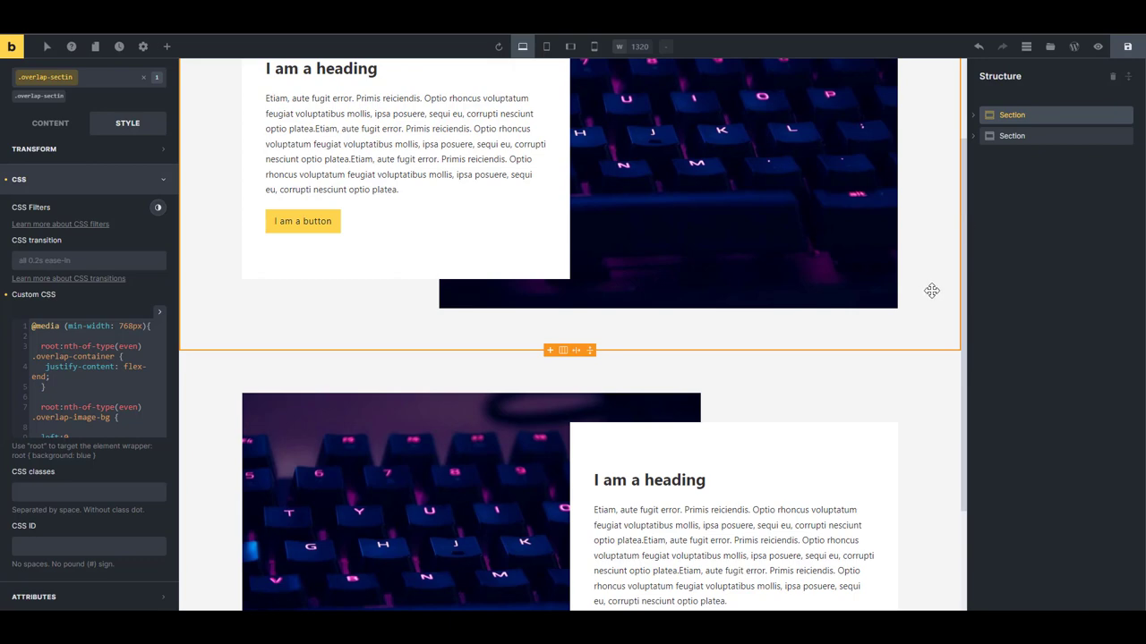
click(1012, 136)
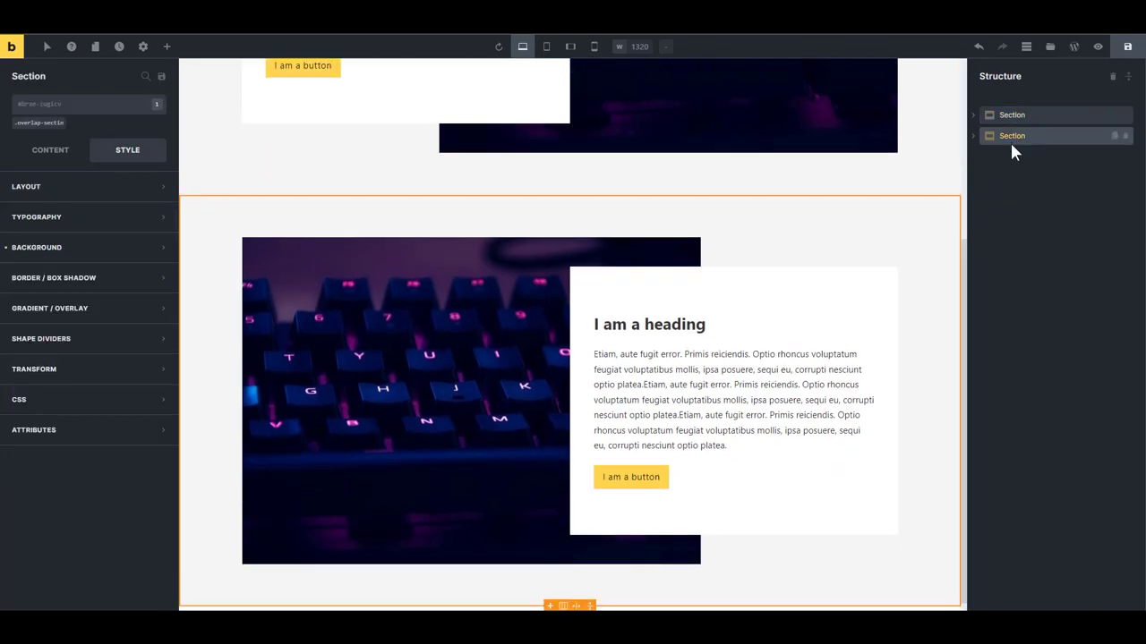
key(ctrl+d)
key(ctrl+d)
scroll(749, 322, down, 3)
scroll(749, 328, up, 4)
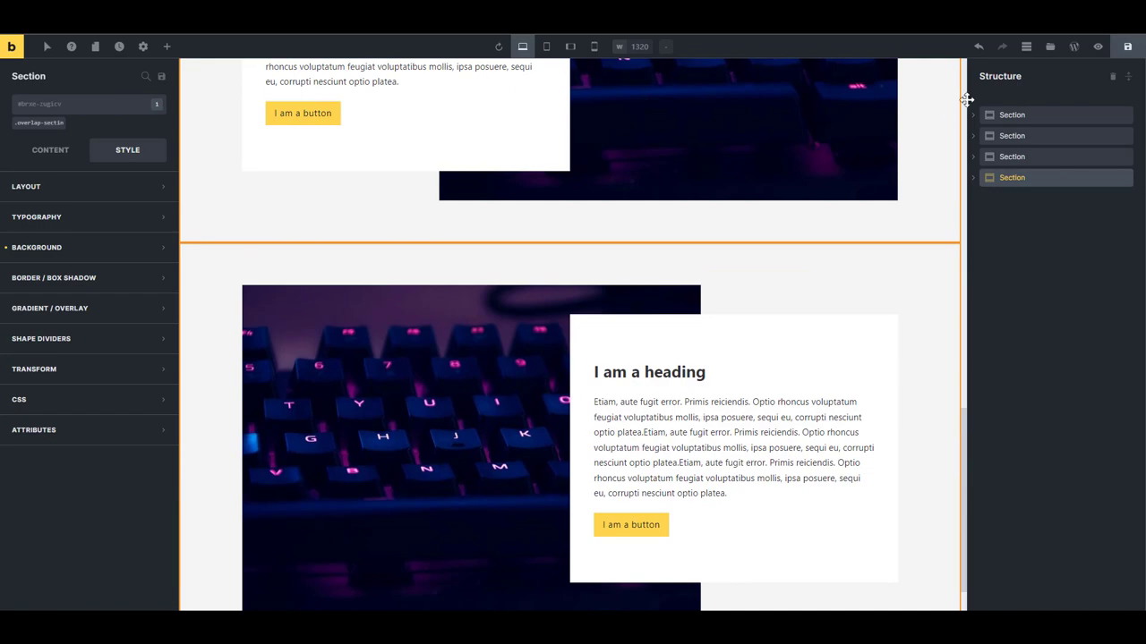
click(1127, 46)
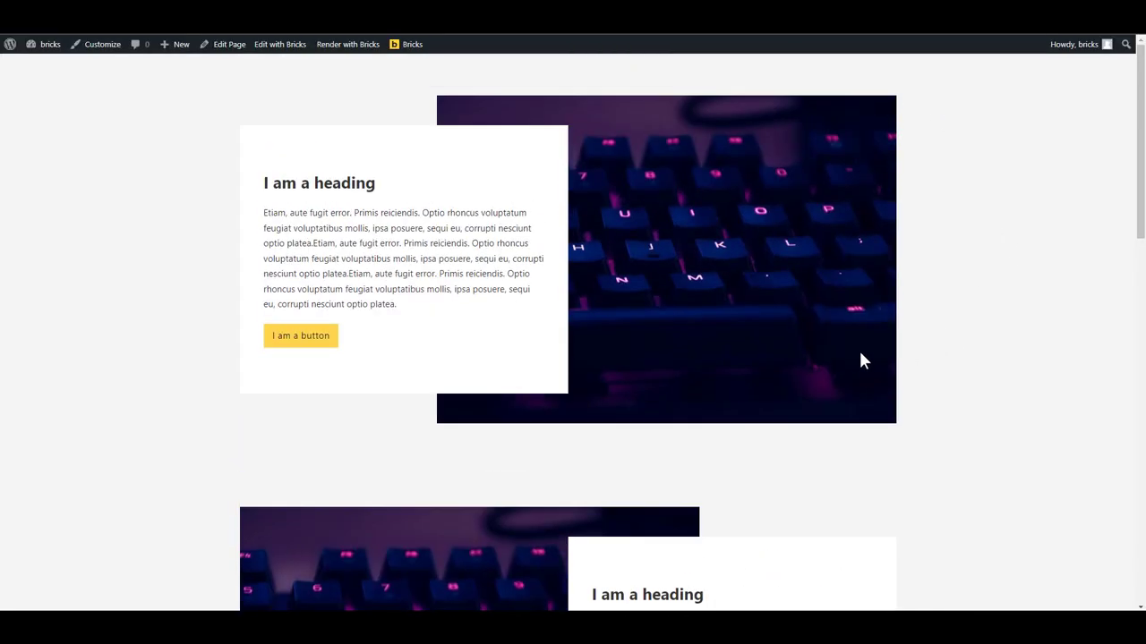
Step: Scroll through the four overlap sections to confirm the image sides alternate
scroll(860, 358, down, 10)
scroll(864, 362, up, 3)
scroll(864, 362, down, 3)
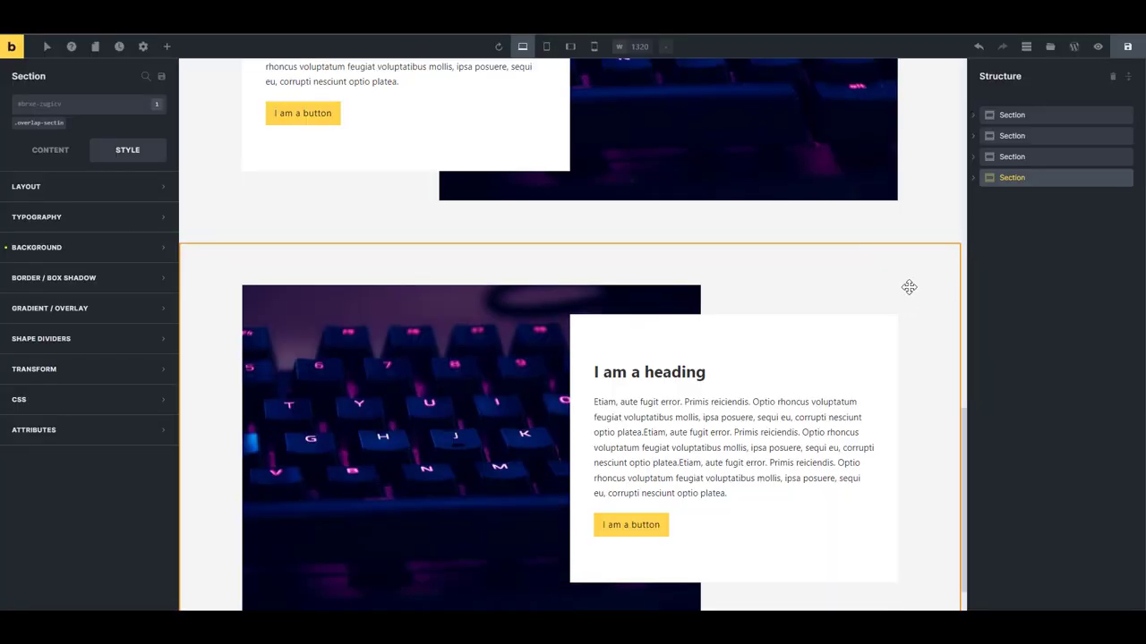
scroll(911, 294, up, 1)
scroll(913, 309, down, 4)
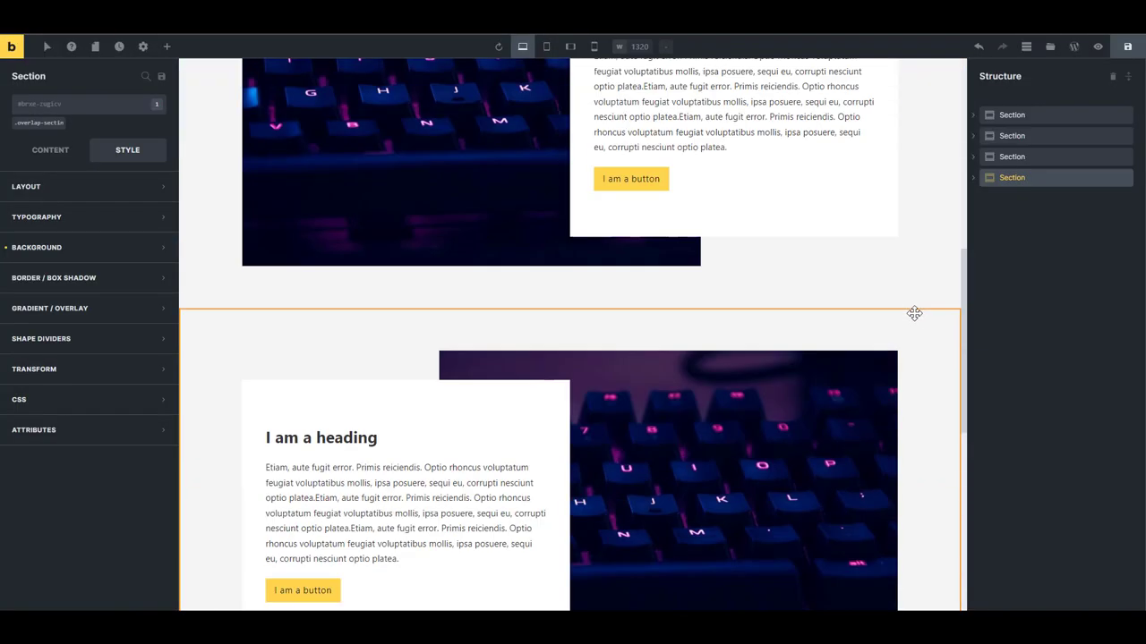
Step: Preview at the 766px mobile-landscape breakpoint with the canvas height set to 1000
click(568, 48)
scroll(635, 253, down, 5)
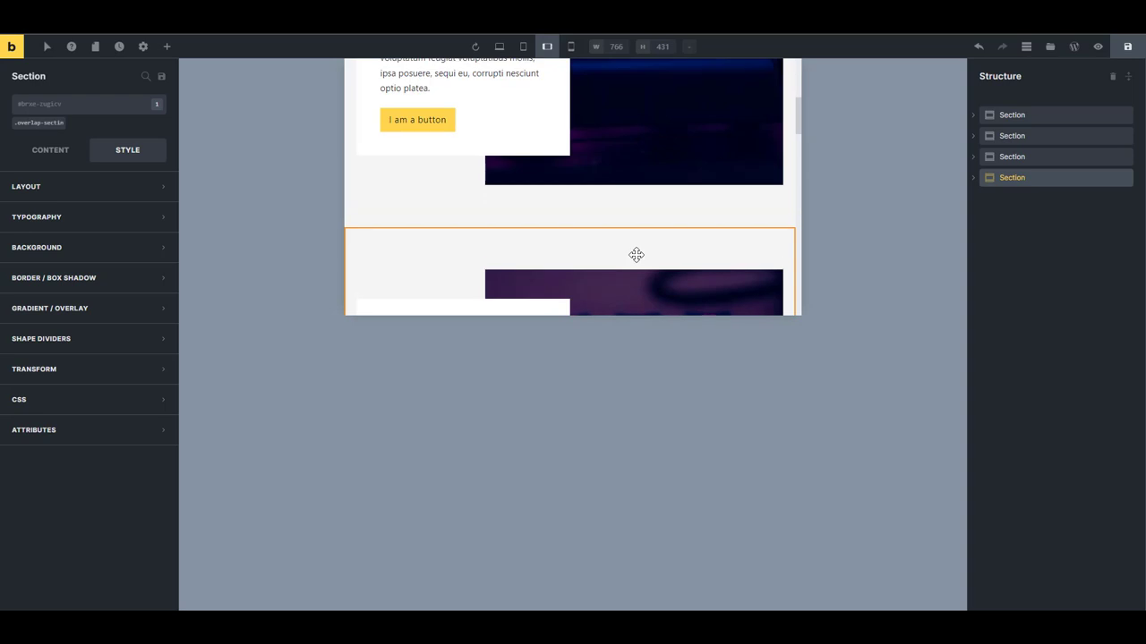
scroll(640, 255, up, 1)
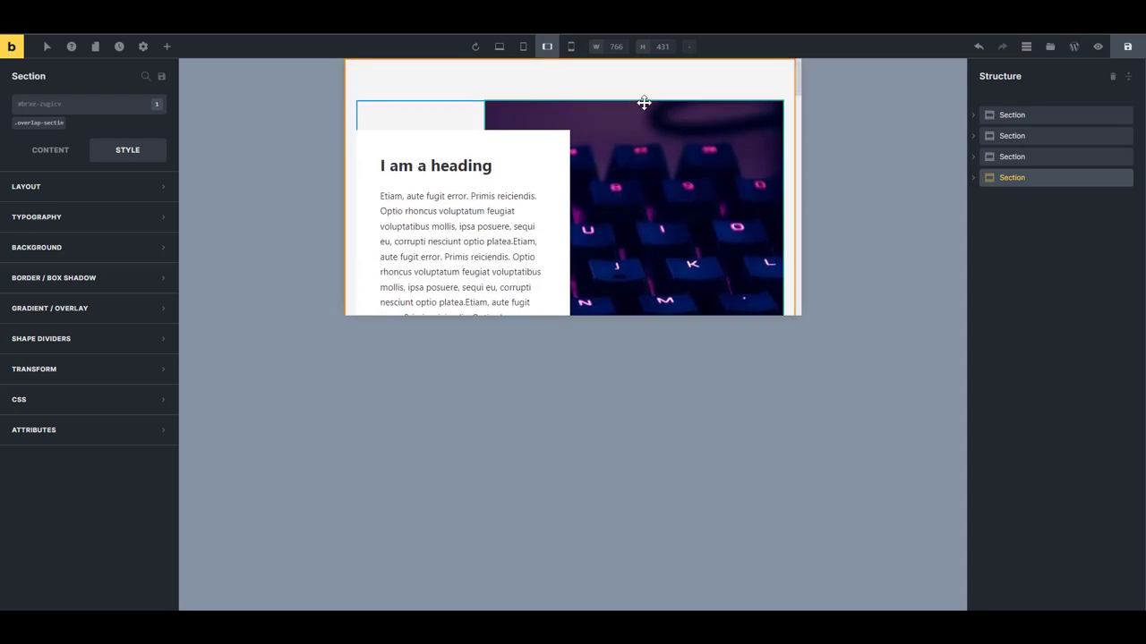
double_click(662, 46)
text(323)
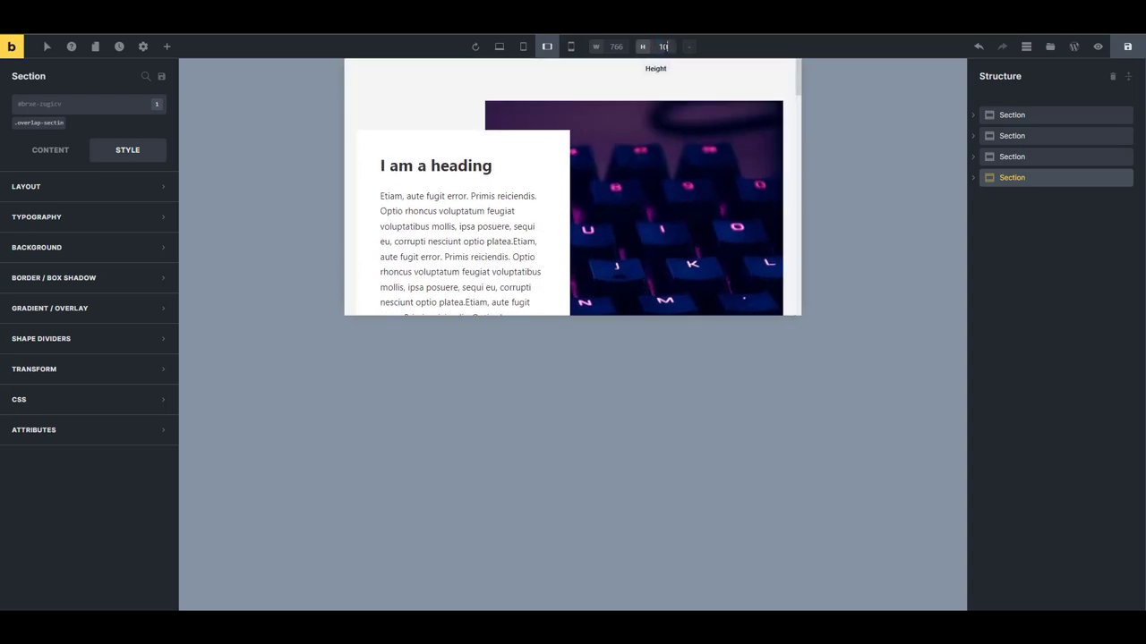
key(Return)
double_click(667, 47)
text(1000)
key(Return)
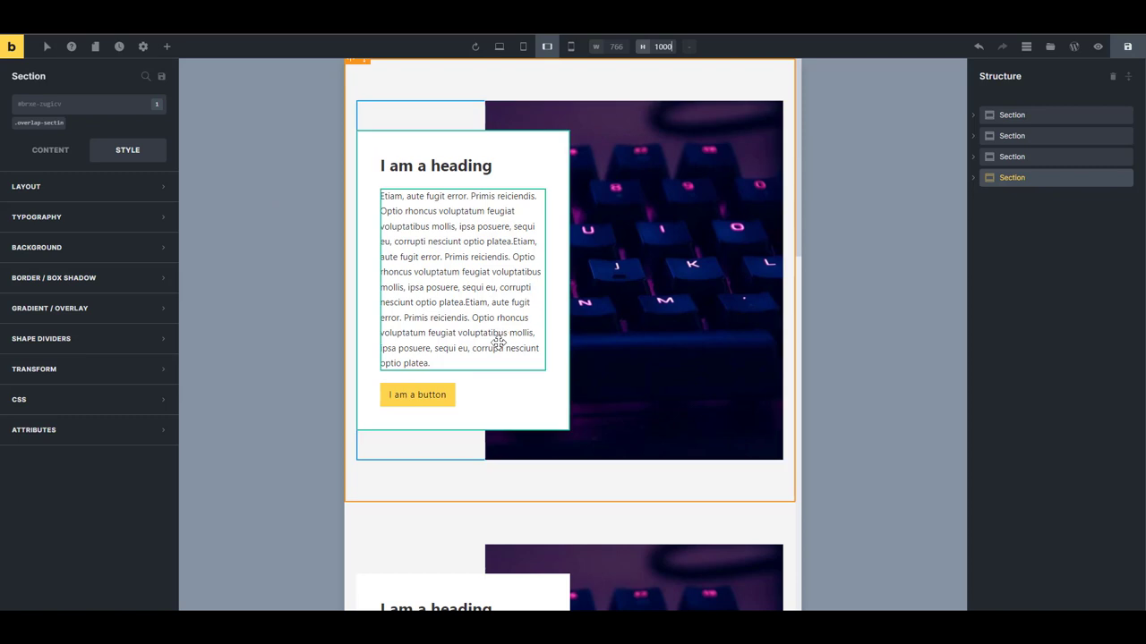
Step: Set the first section's .overlap-container direction to column
click(973, 115)
click(1022, 136)
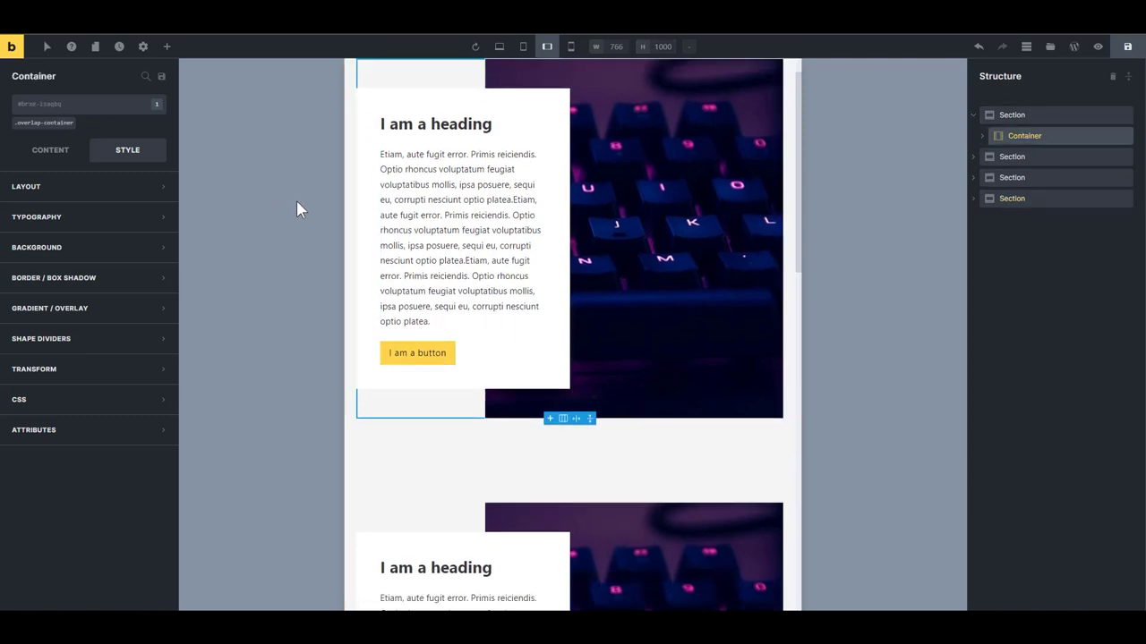
click(44, 122)
click(50, 151)
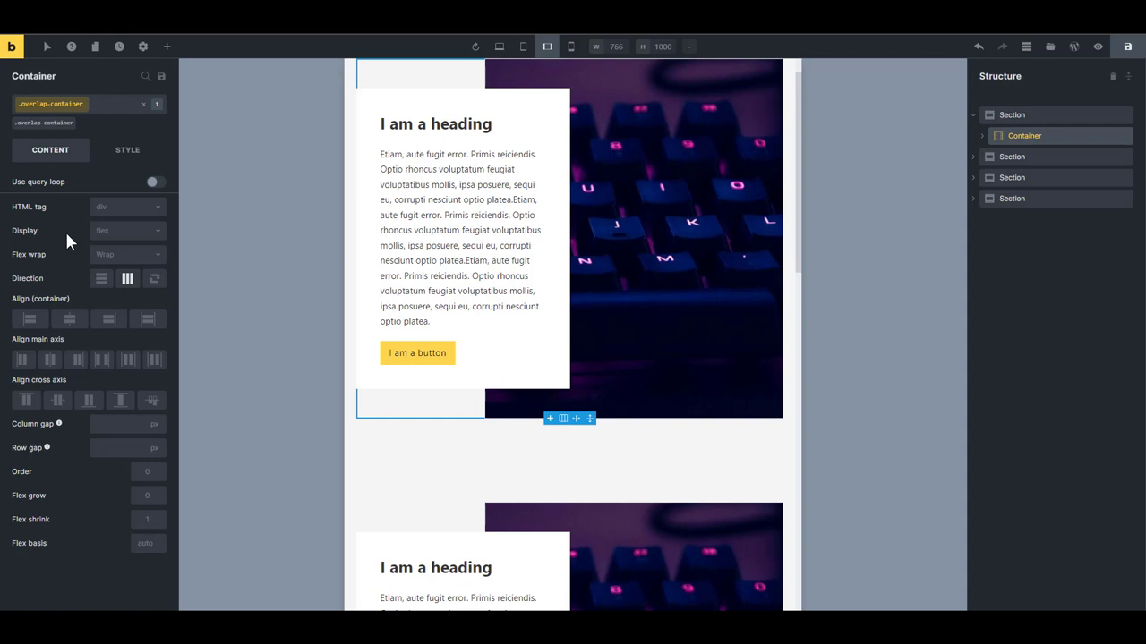
click(102, 280)
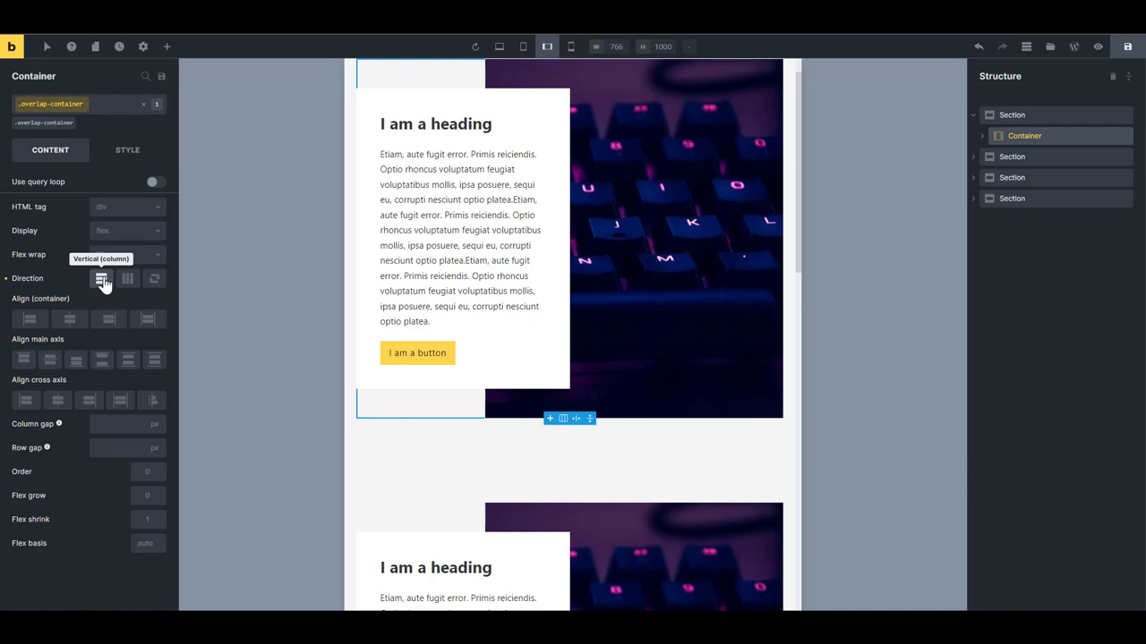
Step: Give the keyboard image's .overlap-image-bg class max width 100% and position static
click(626, 203)
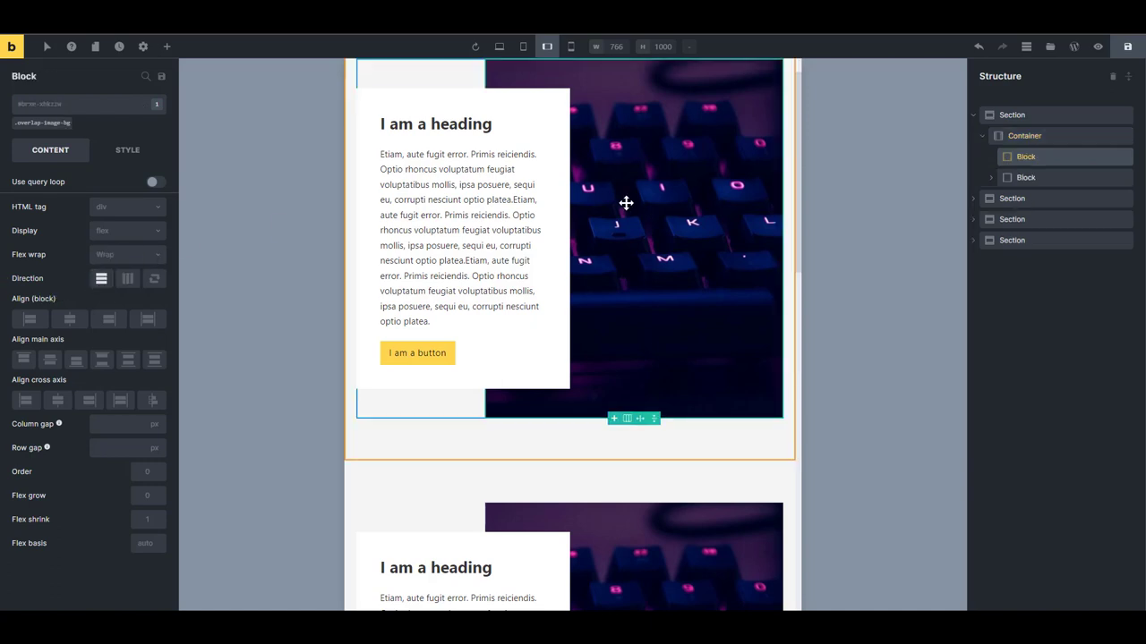
click(43, 123)
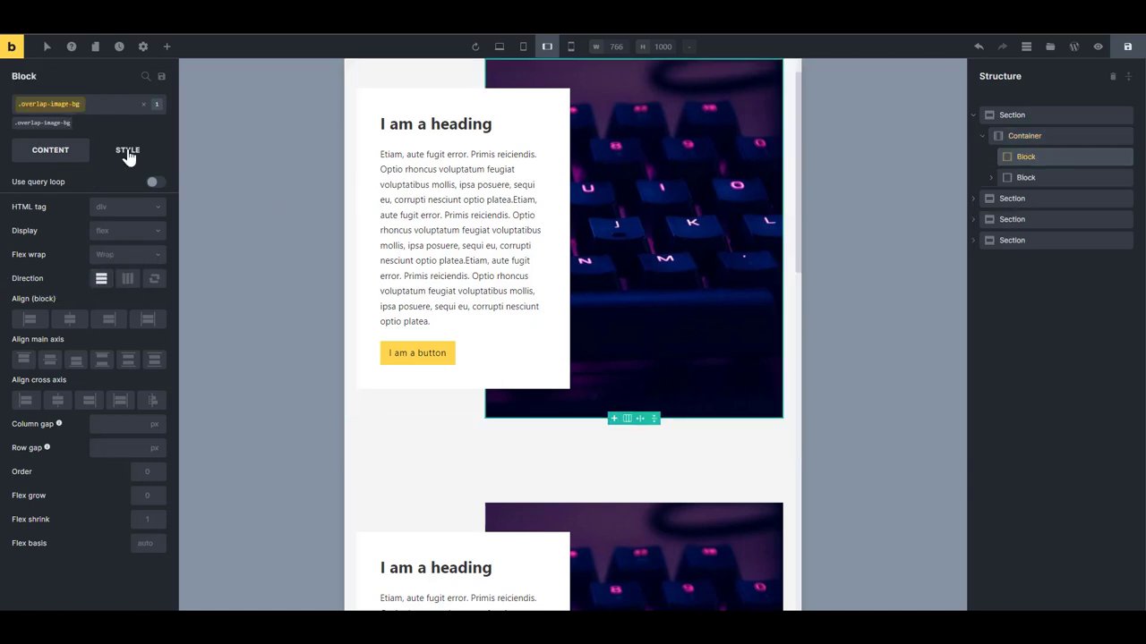
click(127, 150)
click(108, 186)
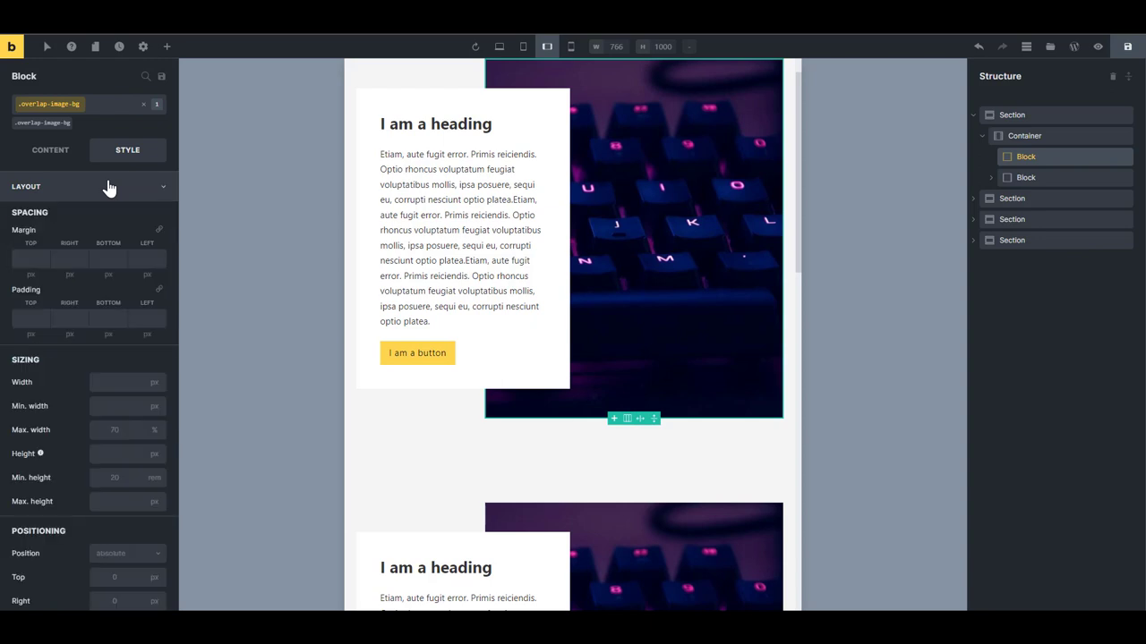
click(110, 429)
text(100)
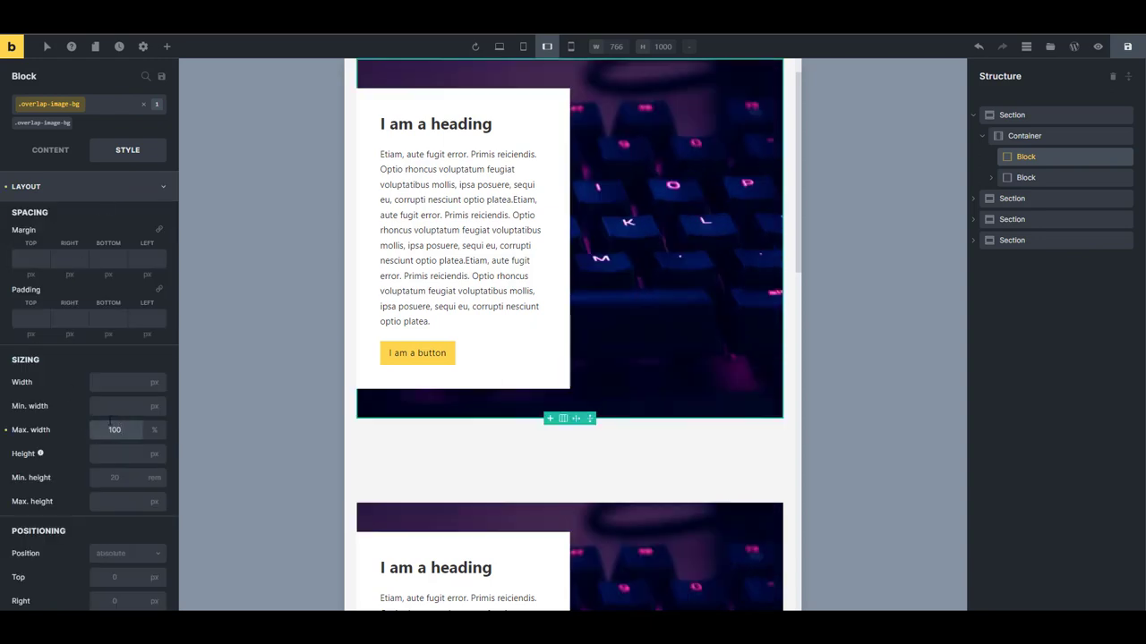
scroll(110, 420, down, 3)
click(136, 436)
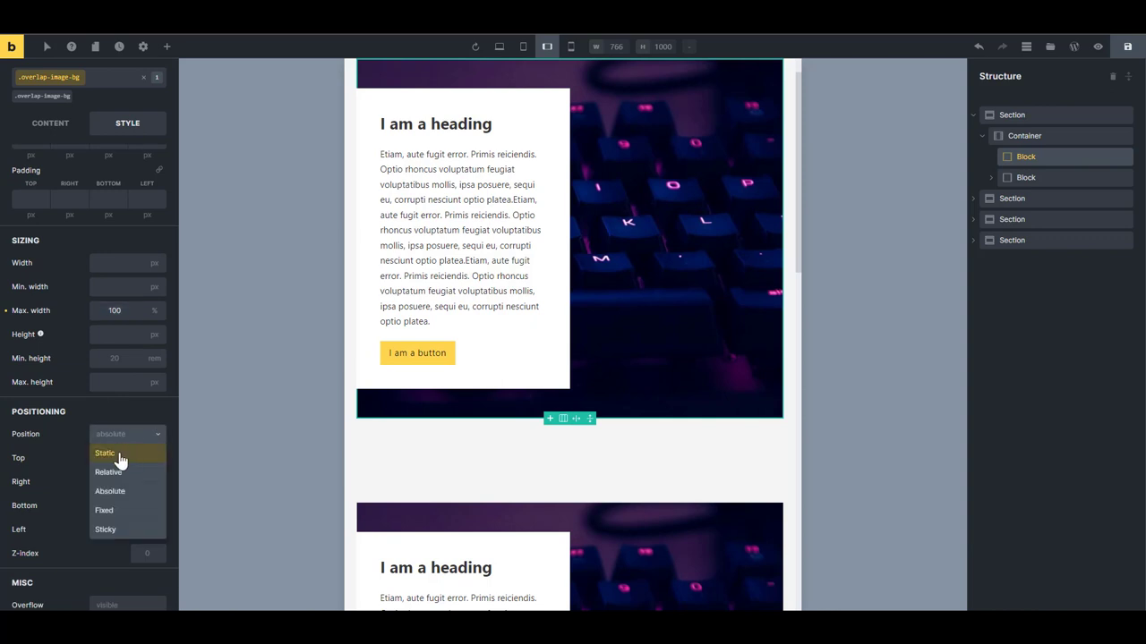
click(121, 460)
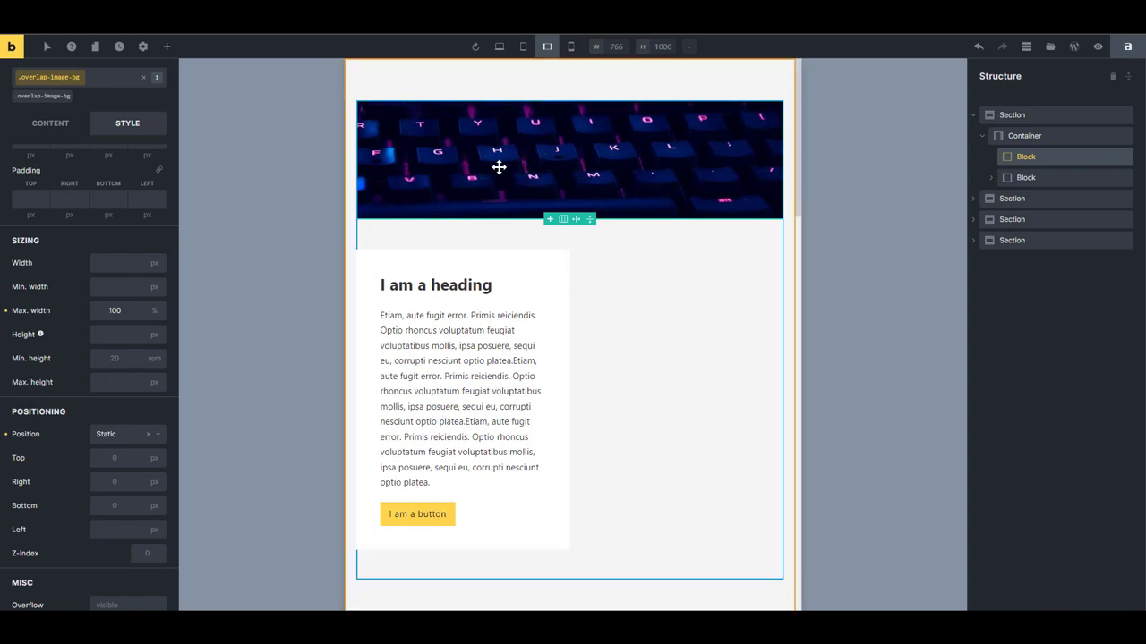
mouse_move(551, 171)
mouse_down()
mouse_move(513, 177)
mouse_move(531, 179)
mouse_up()
Step: Set the card's .overlap-content class to 0 top and bottom margin and 100% max width
click(627, 278)
click(558, 268)
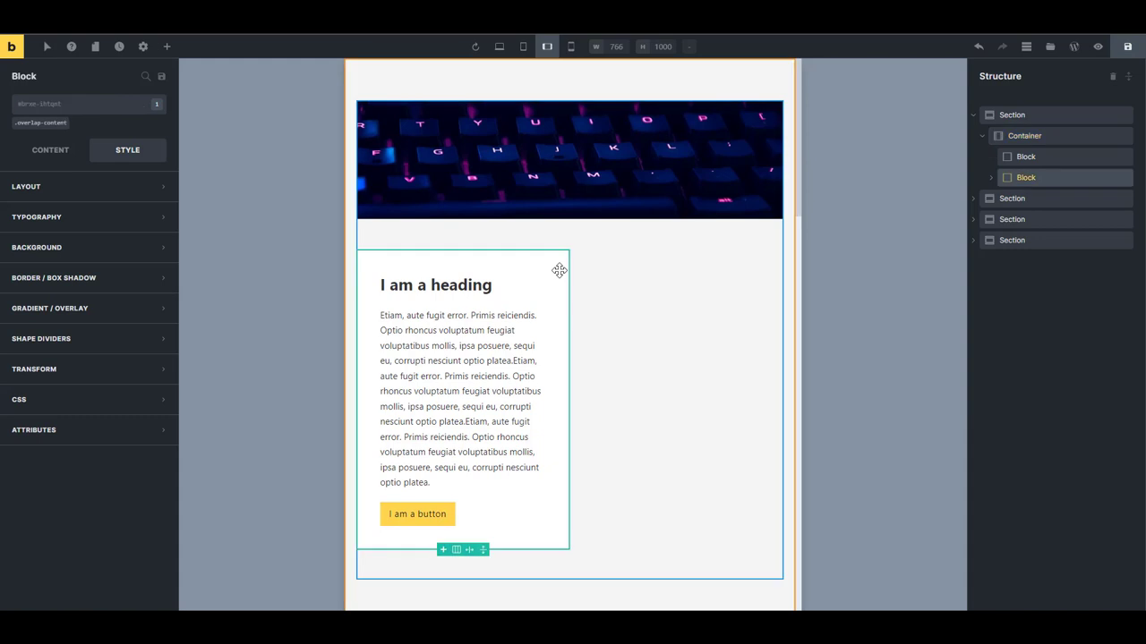
click(40, 124)
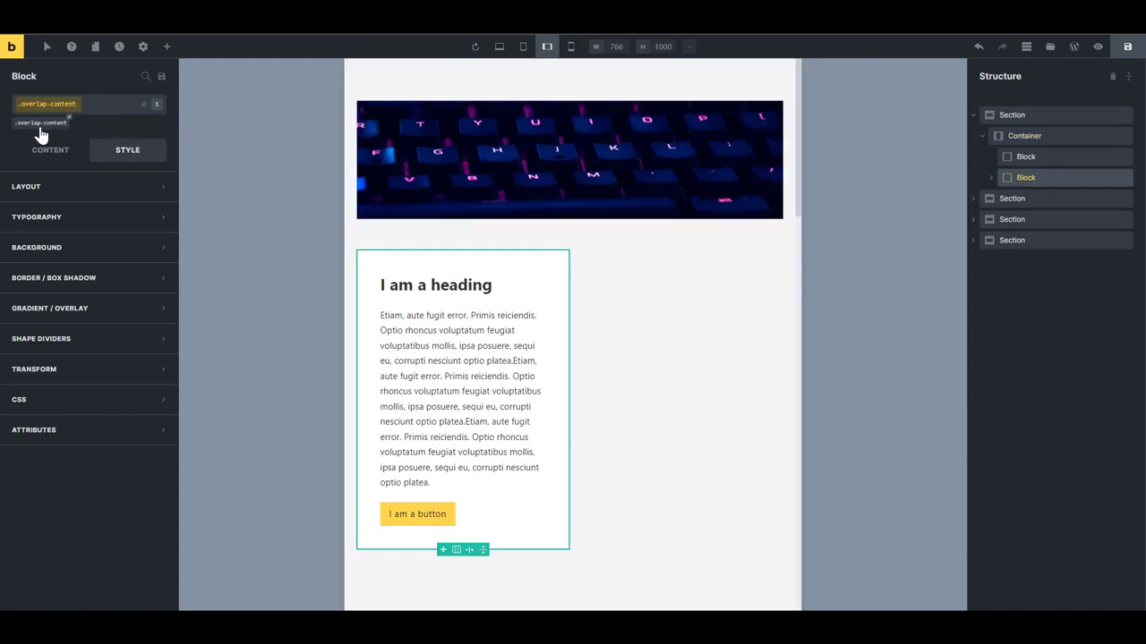
click(70, 189)
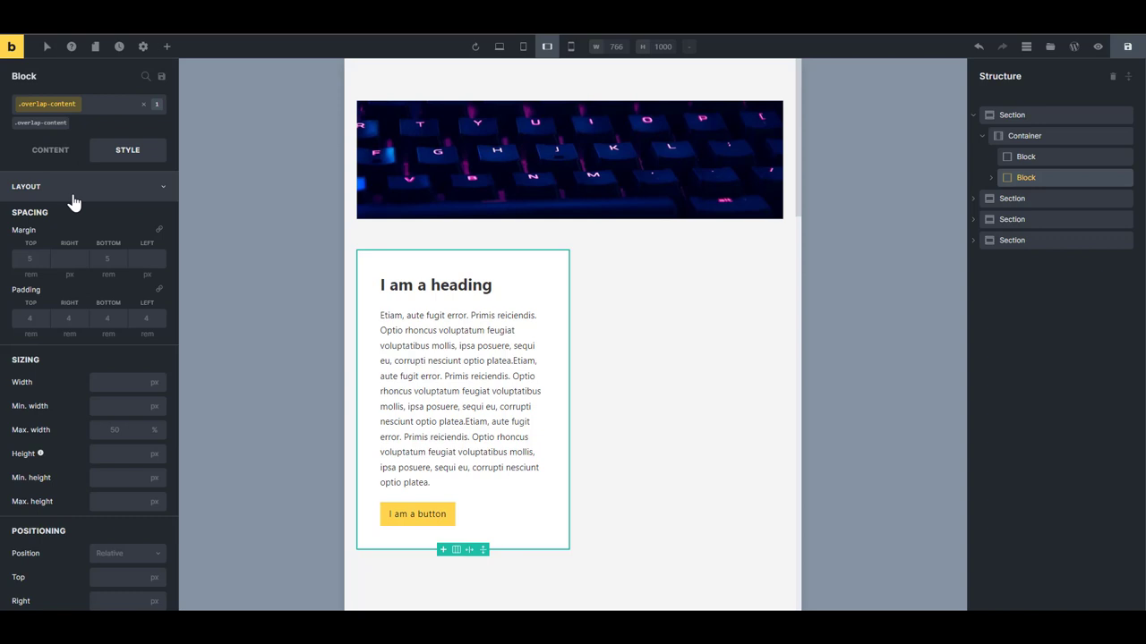
click(27, 258)
text(0)
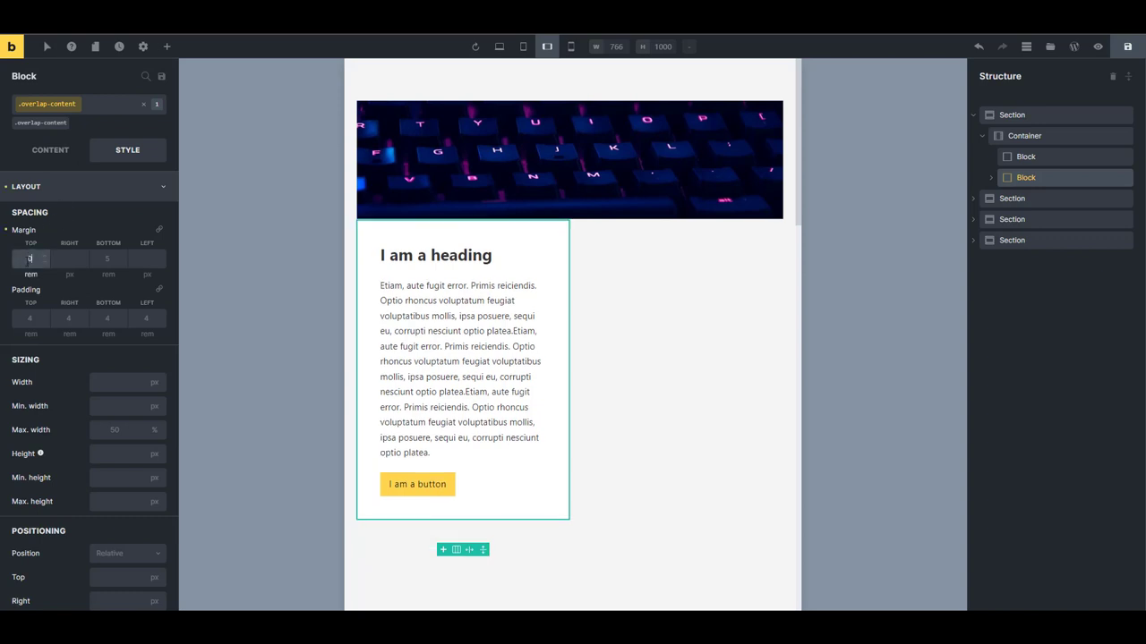
click(108, 258)
text(0)
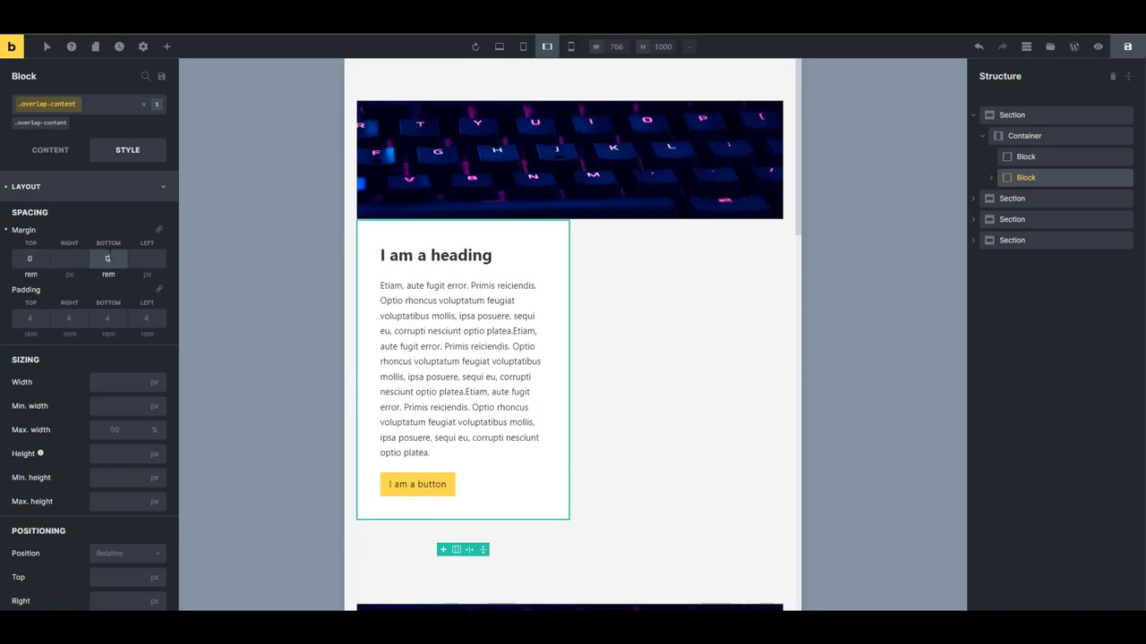
click(114, 431)
text(100)
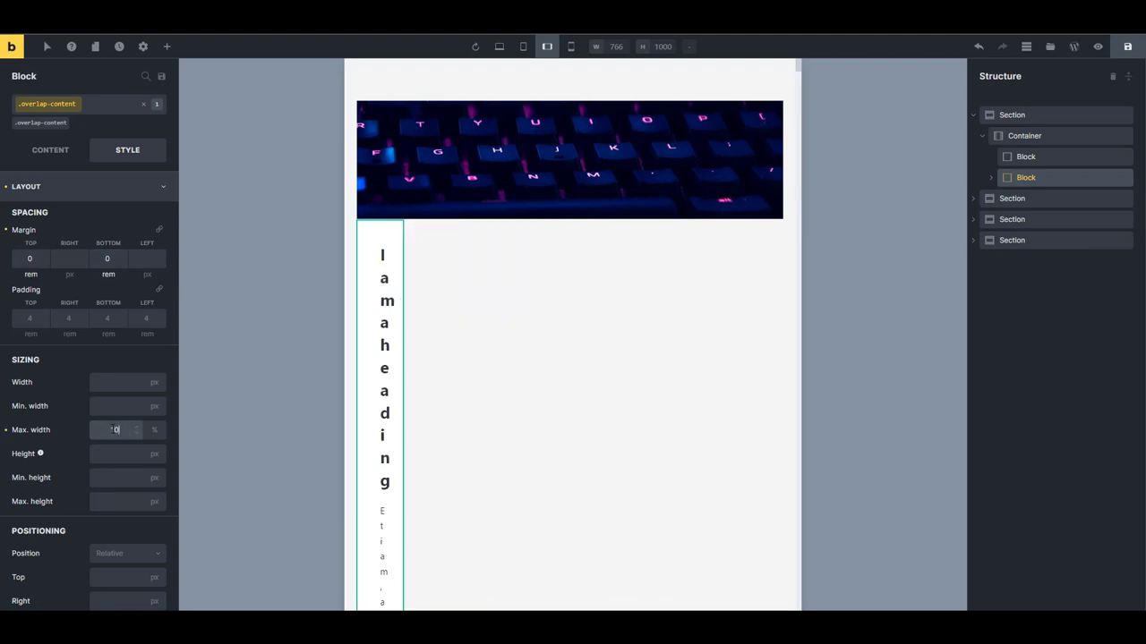
Step: Check the stacked layout at mobile portrait width, return to mobile landscape, and save
click(571, 45)
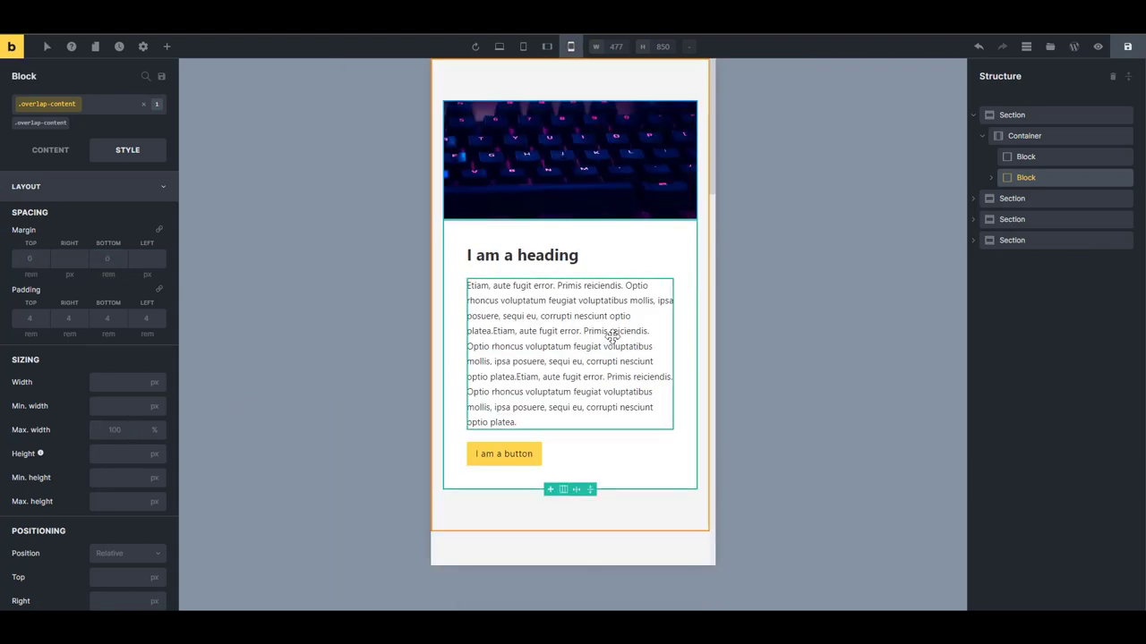
scroll(610, 341, down, 3)
scroll(609, 341, down, 4)
scroll(609, 343, up, 2)
click(547, 46)
click(1126, 50)
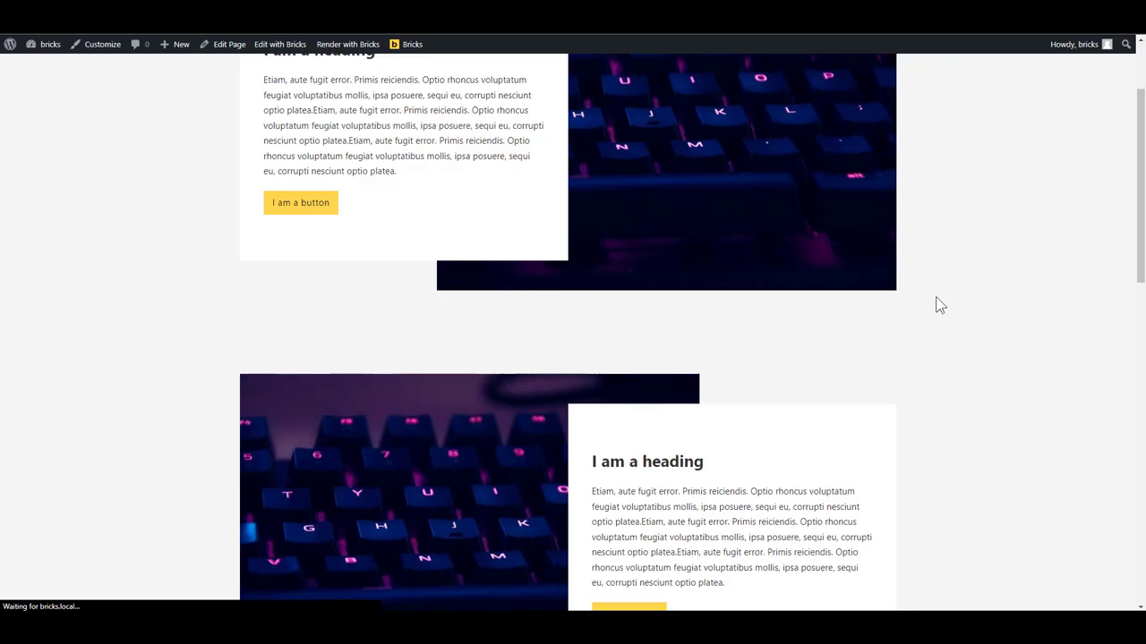
Step: Preview the page as an iPhone 12 Pro in Chrome's DevTools device toolbar
key(F12)
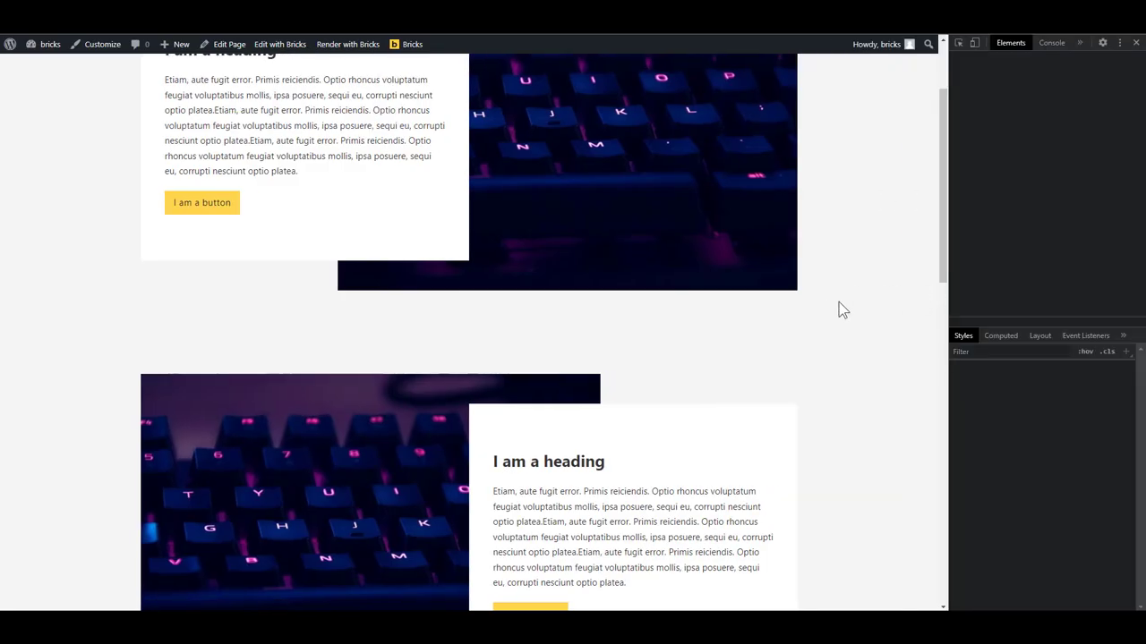
click(974, 43)
click(394, 42)
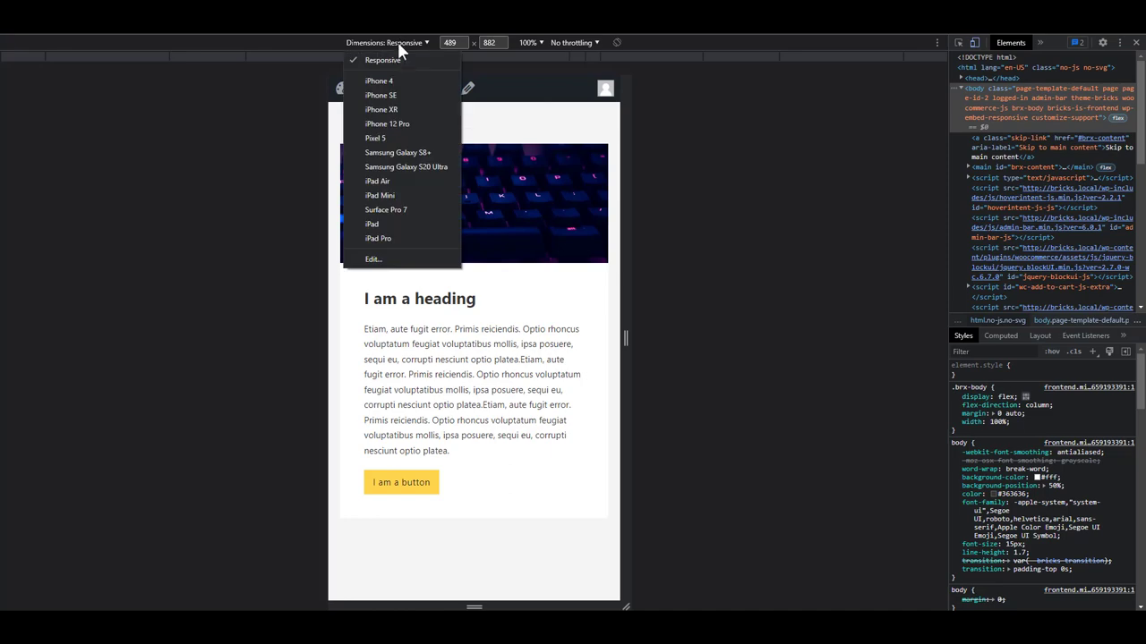
click(401, 111)
scroll(504, 145, down, 2)
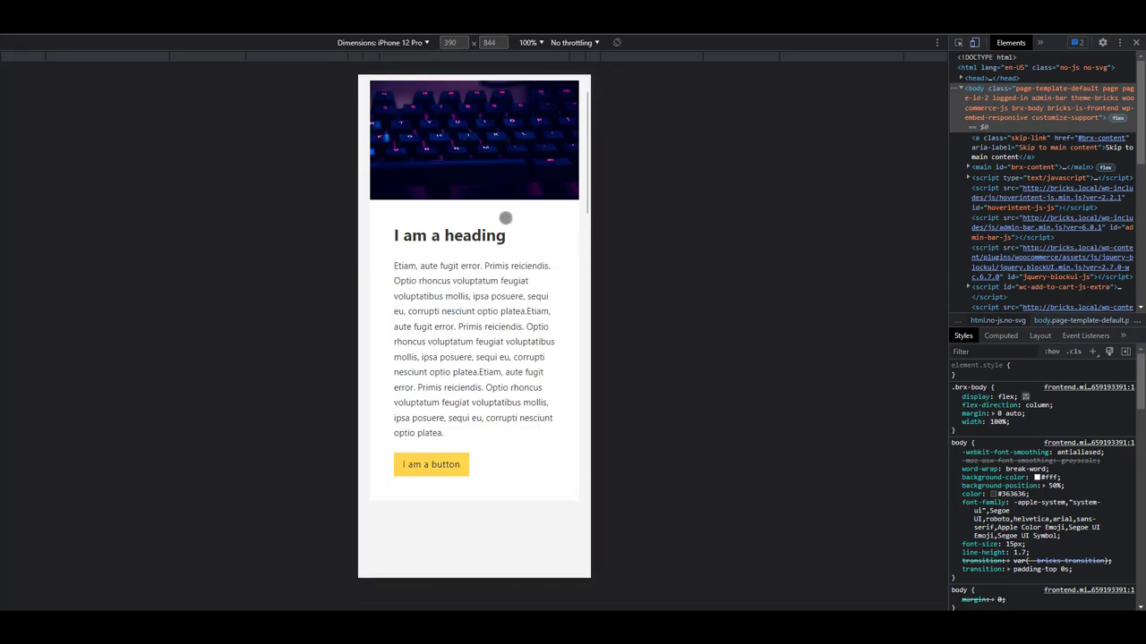